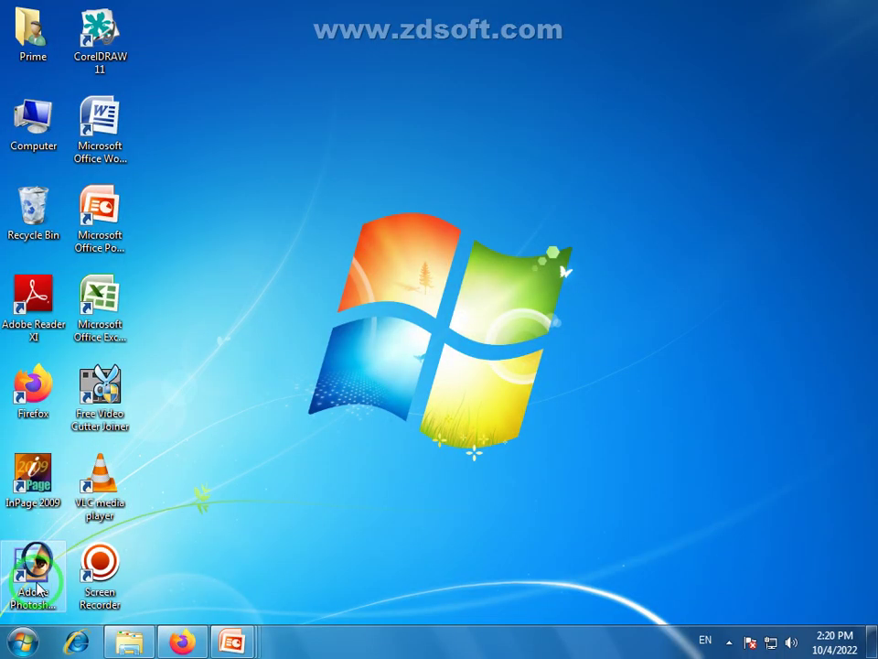
# Launch Adobe Photoshop without registering the product and switch to the Slice Tool
pyautogui.doubleClick(34, 576)
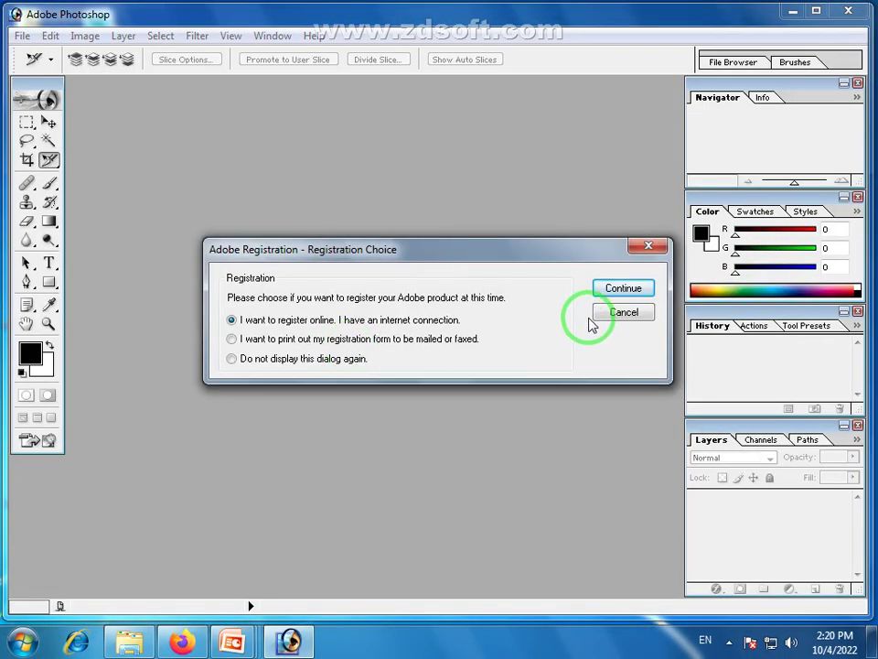
pyautogui.click(604, 312)
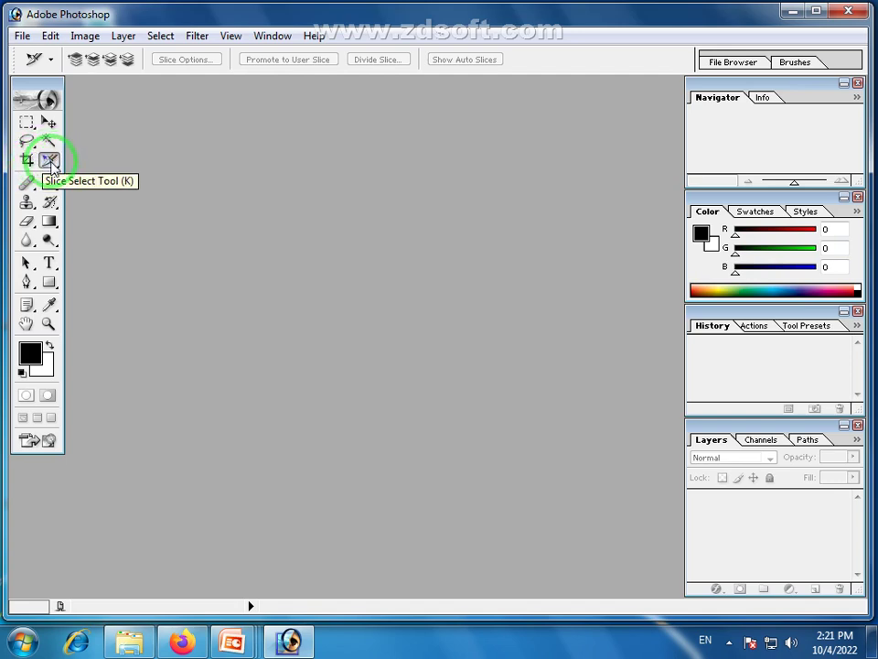
pyautogui.moveTo(57, 172); pyautogui.dragTo(79, 163)
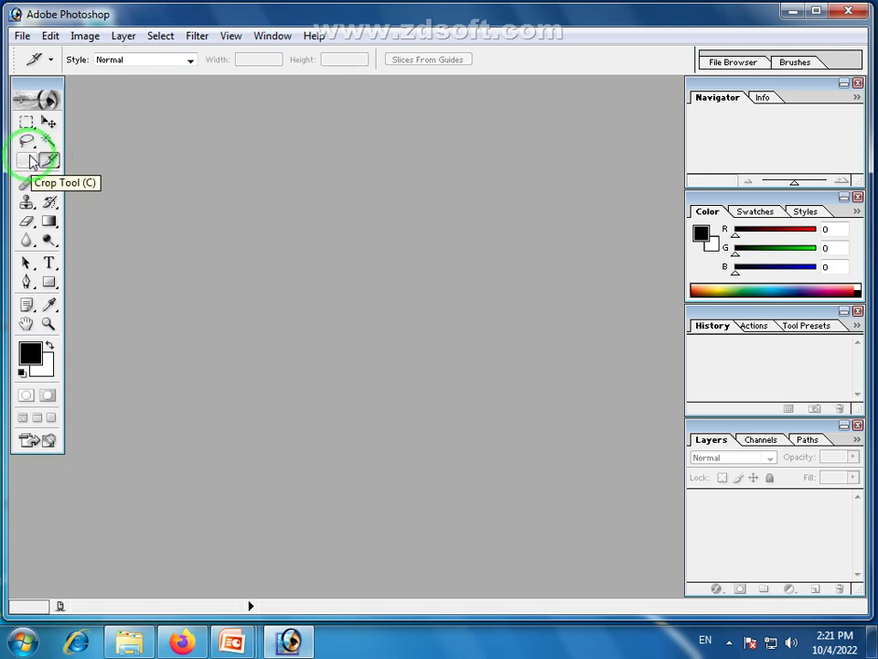
# Open Prime Computer College (60) from the Diploma Pics folder on Local Disk (E:) in Photoshop and enlarge its image window
pyautogui.click(129, 640)
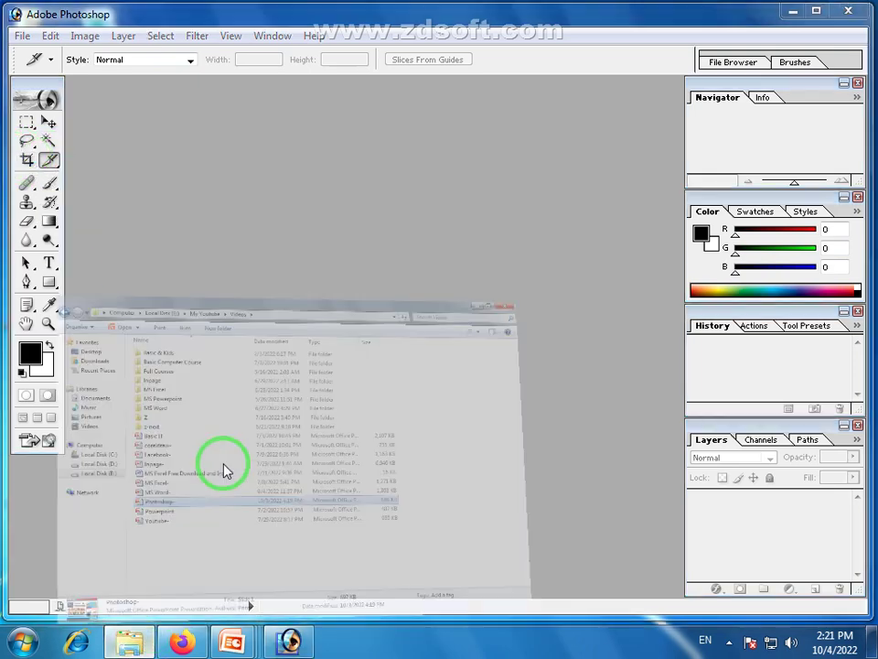
pyautogui.click(80, 346)
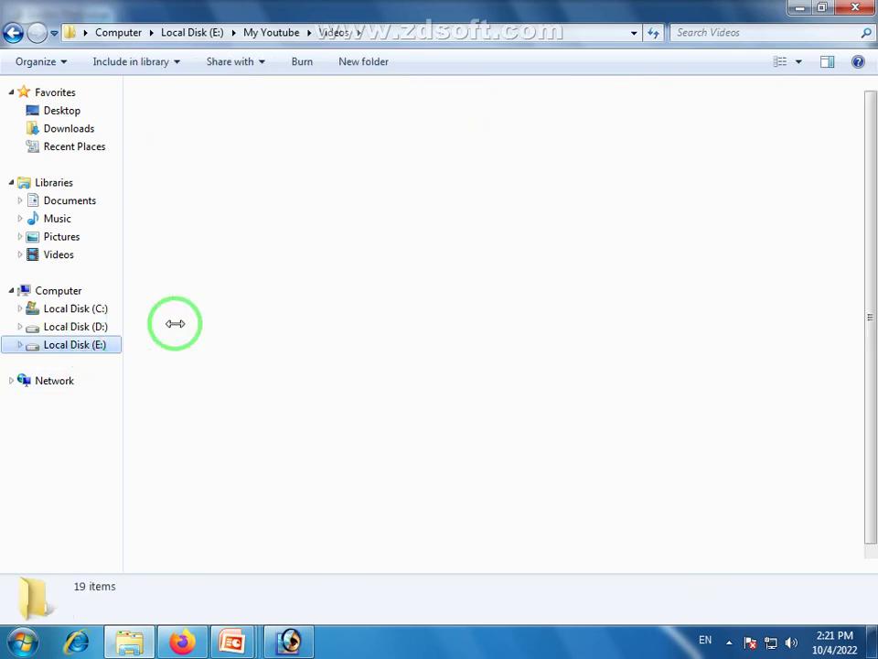
pyautogui.doubleClick(263, 145)
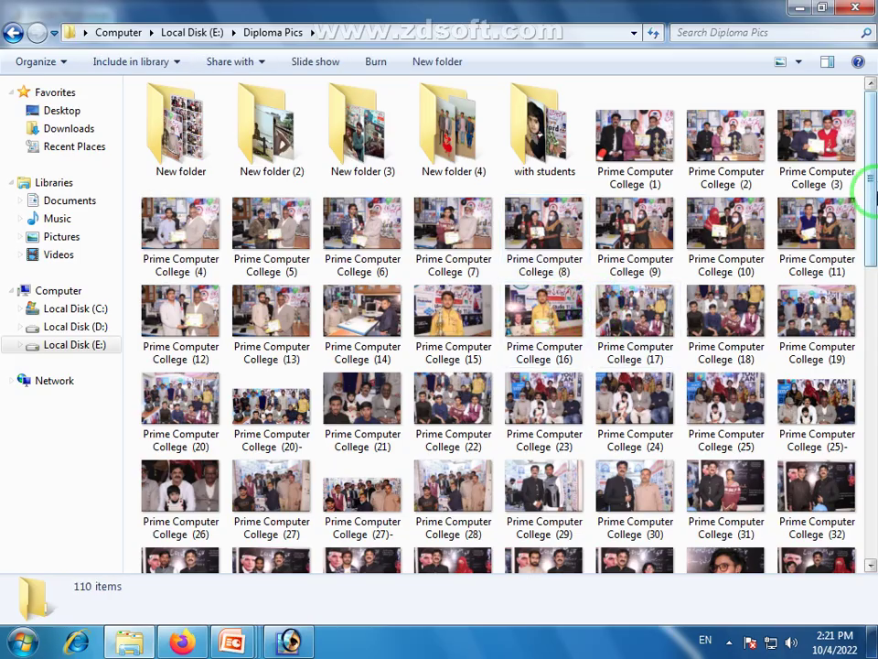
pyautogui.moveTo(864, 196); pyautogui.dragTo(868, 329)
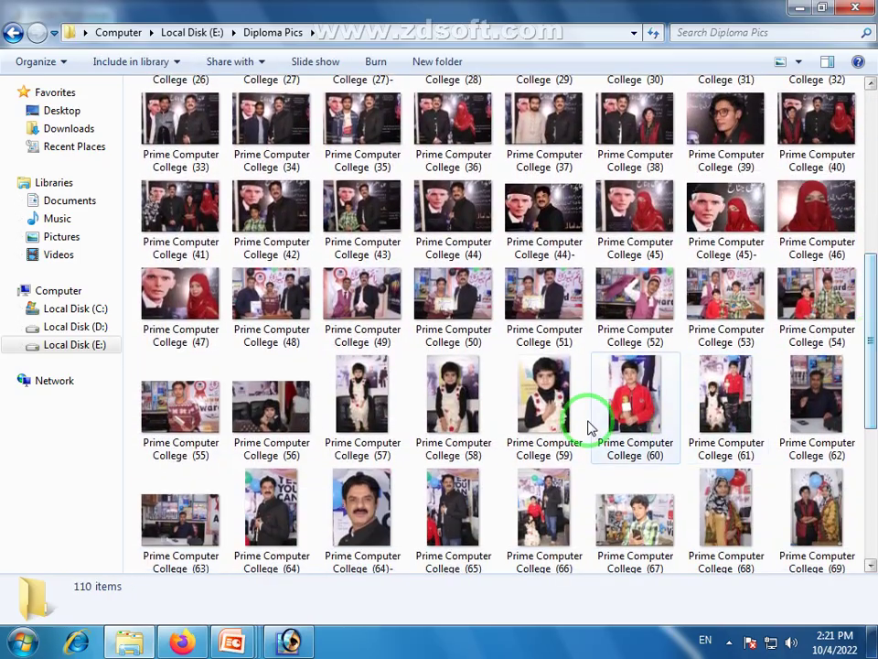
pyautogui.moveTo(641, 401); pyautogui.dragTo(289, 640)
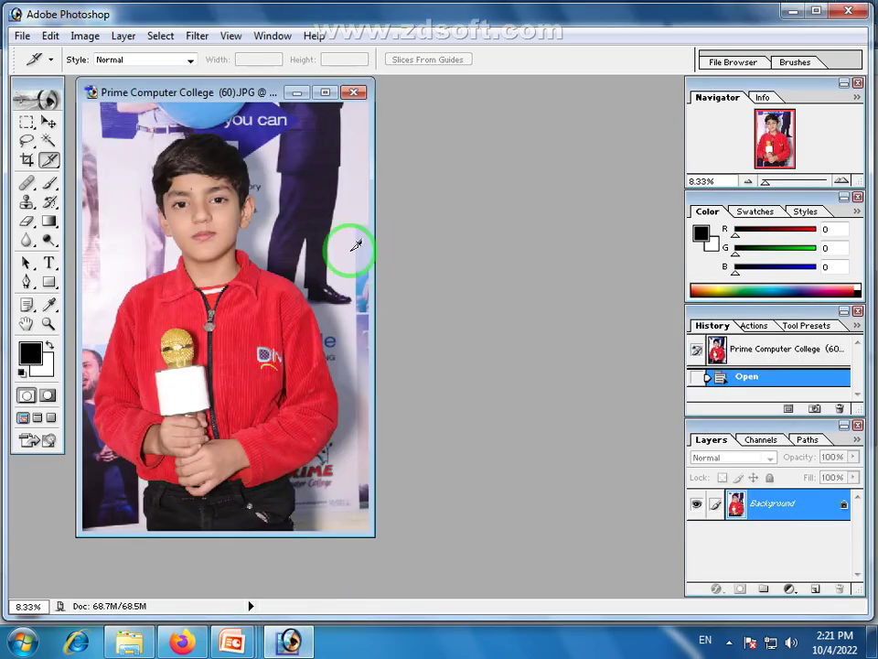
pyautogui.moveTo(240, 99); pyautogui.dragTo(321, 96)
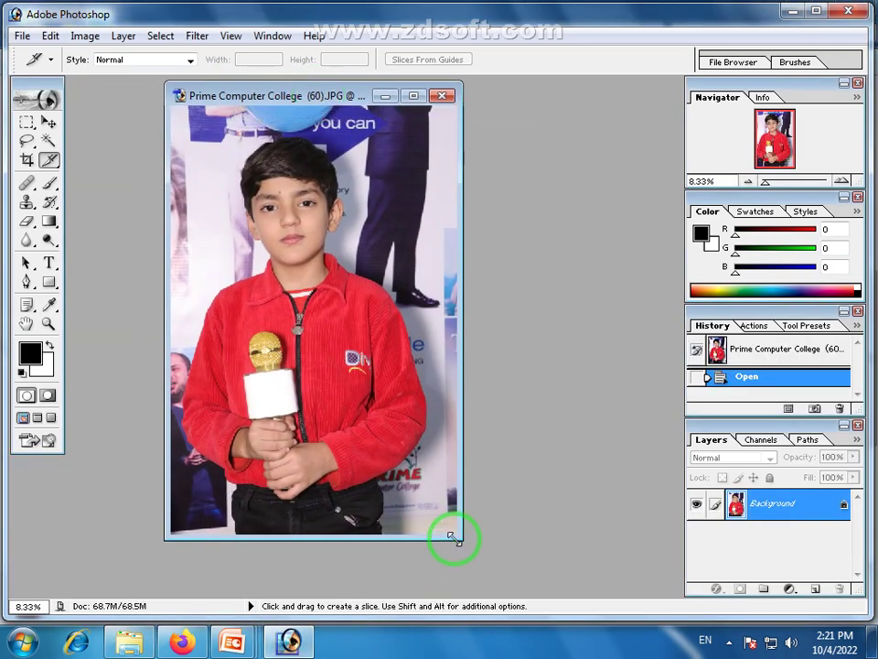
pyautogui.moveTo(460, 538); pyautogui.dragTo(552, 568)
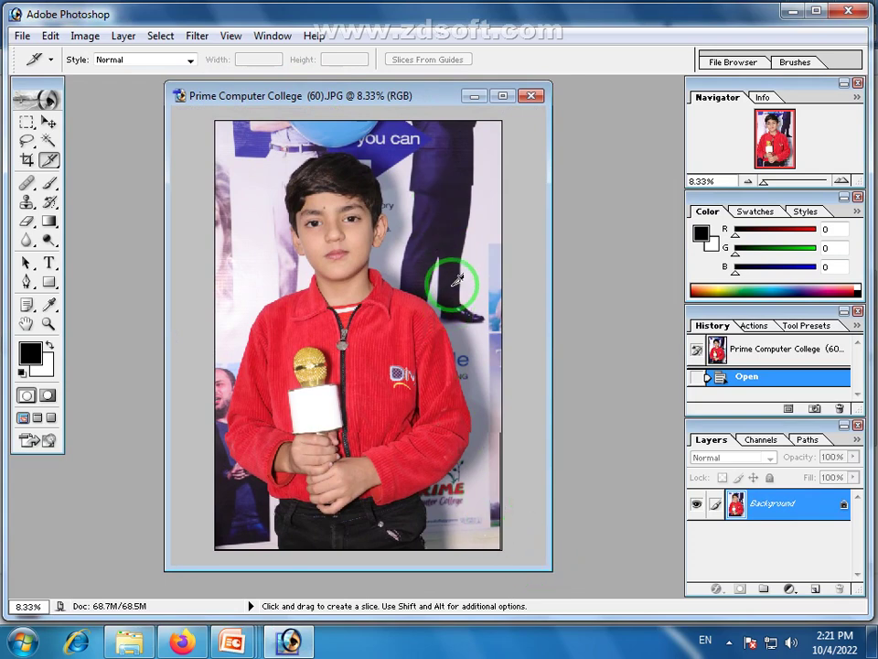
# Crop the photo freehand with the Crop Tool, trimming strips off the right, upper and lower edges around the boy
pyautogui.click(28, 161)
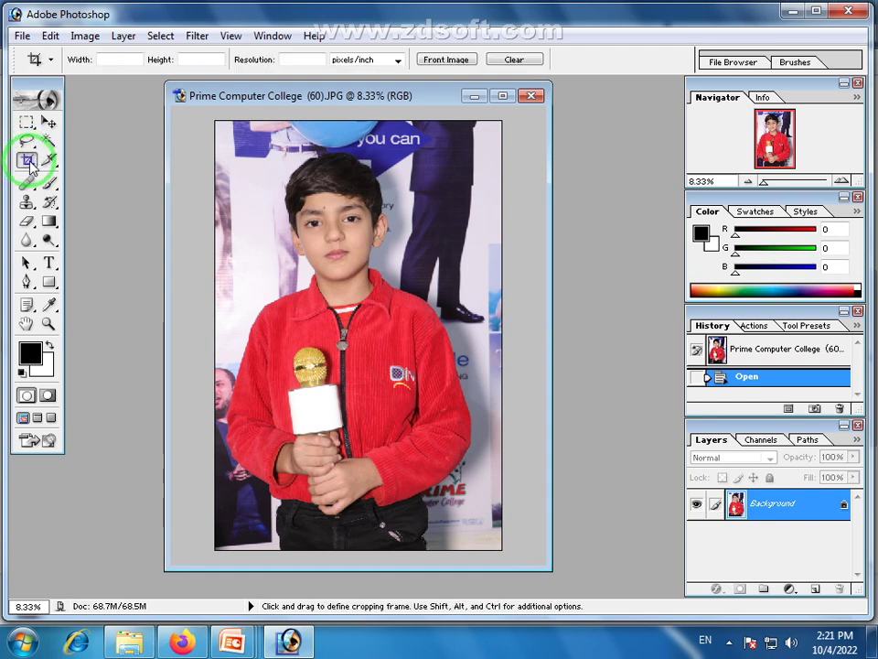
pyautogui.moveTo(458, 121); pyautogui.dragTo(193, 556)
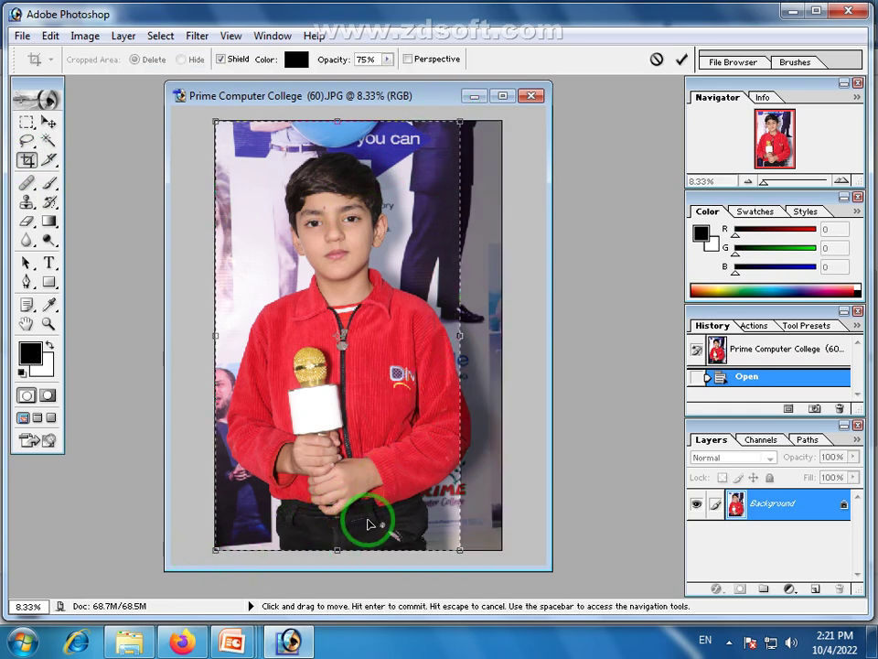
pyautogui.moveTo(462, 335); pyautogui.dragTo(477, 339)
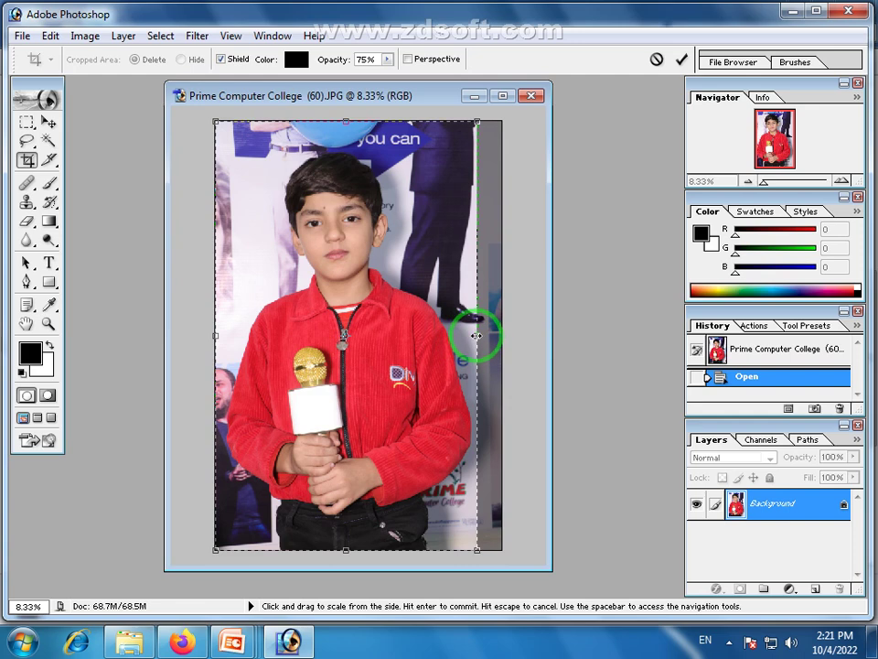
pyautogui.moveTo(345, 549); pyautogui.dragTo(344, 534)
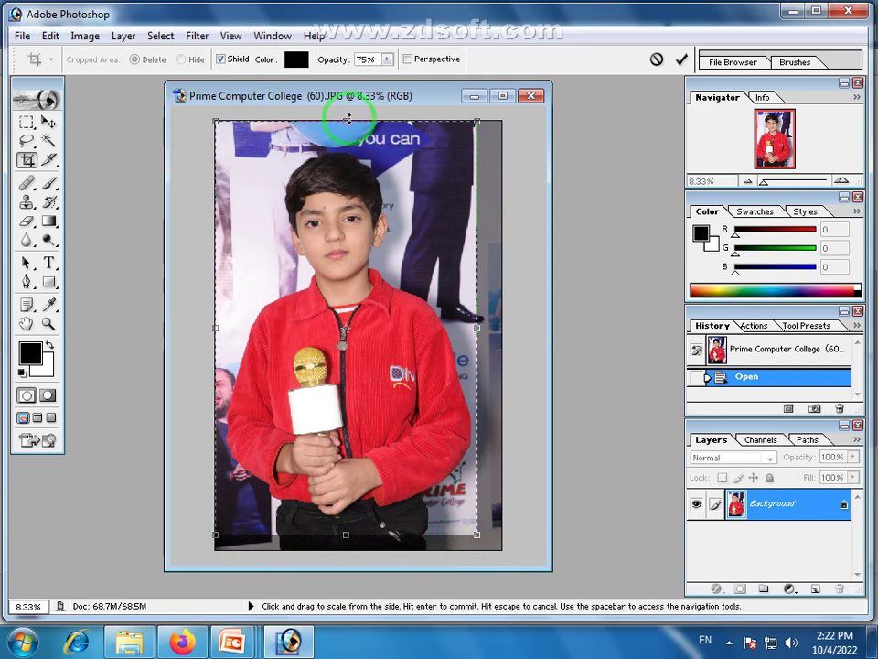
pyautogui.moveTo(347, 127); pyautogui.dragTo(349, 136)
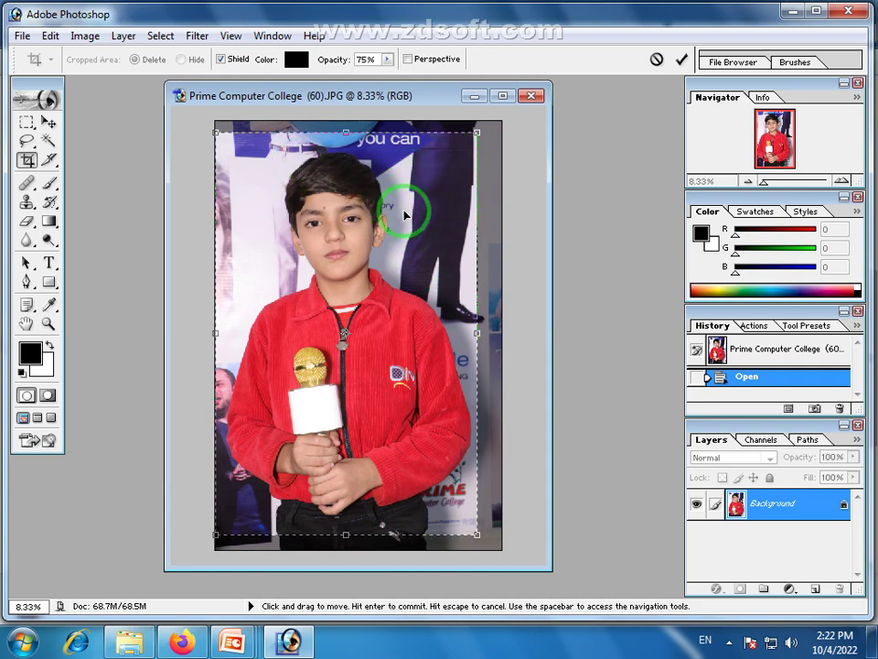
pyautogui.press('Return')
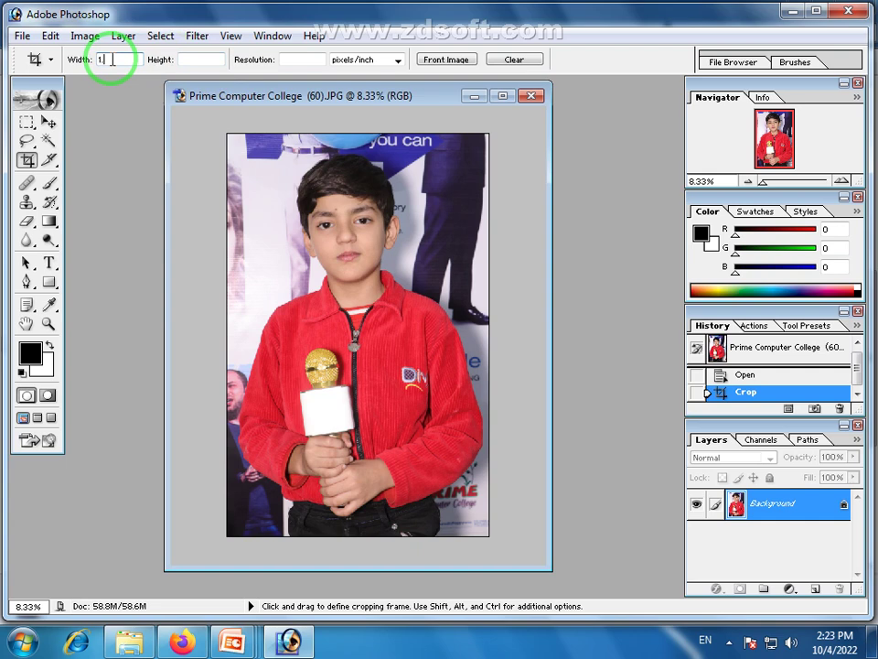
# Set the Crop Tool to a width of 1.5 in, a height of 2 in and a resolution of 100 pixels/inch
pyautogui.write('.5')
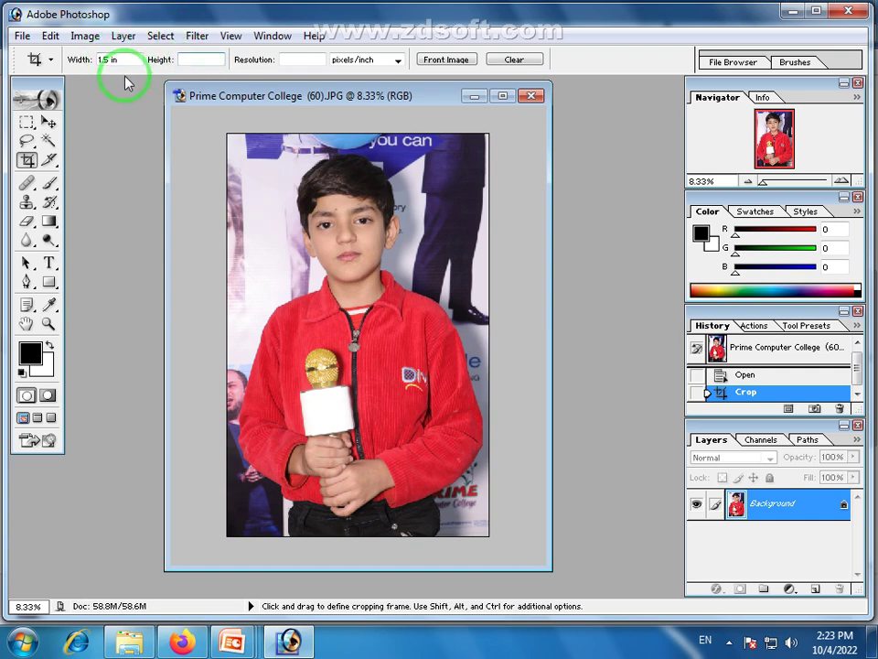
pyautogui.click(183, 62)
pyautogui.write('2')
pyautogui.press('Return')
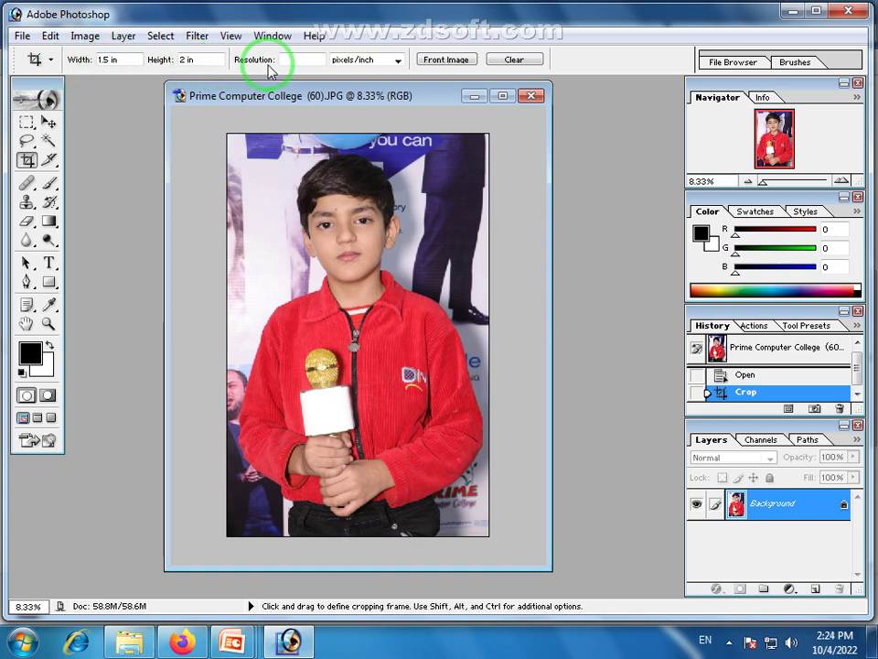
pyautogui.click(308, 60)
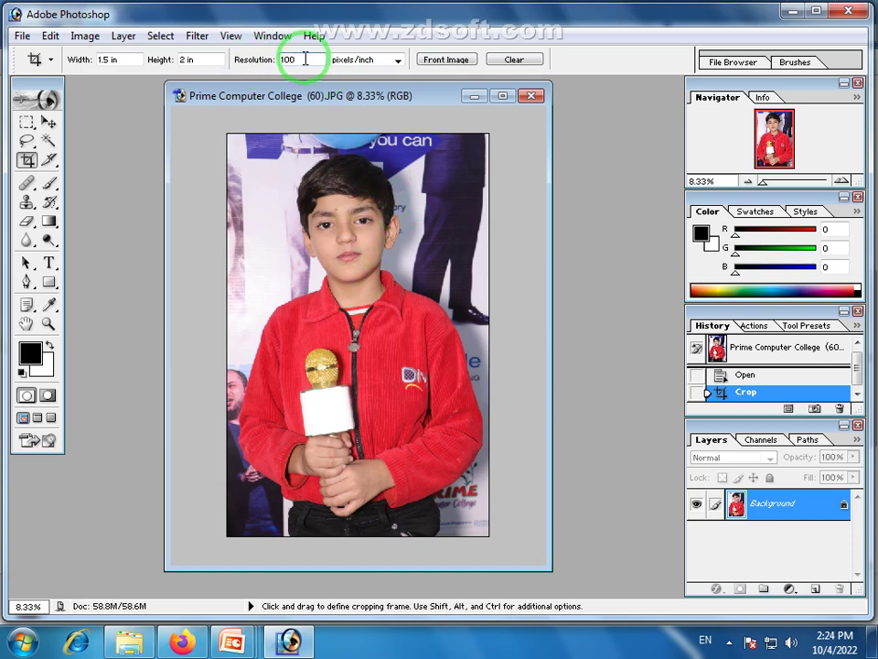
# Try cropping the photo to the boy's head and collar at the fixed size and 100 pixels/inch, and undo that crop
pyautogui.moveTo(363, 94); pyautogui.dragTo(346, 136)
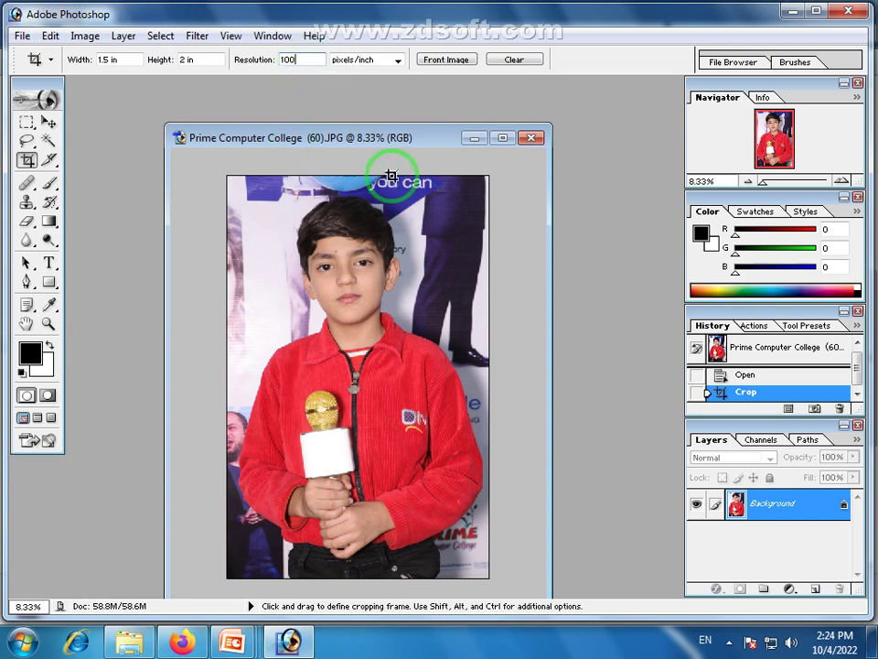
pyautogui.moveTo(265, 321); pyautogui.dragTo(405, 477)
pyautogui.moveTo(337, 435); pyautogui.dragTo(350, 292)
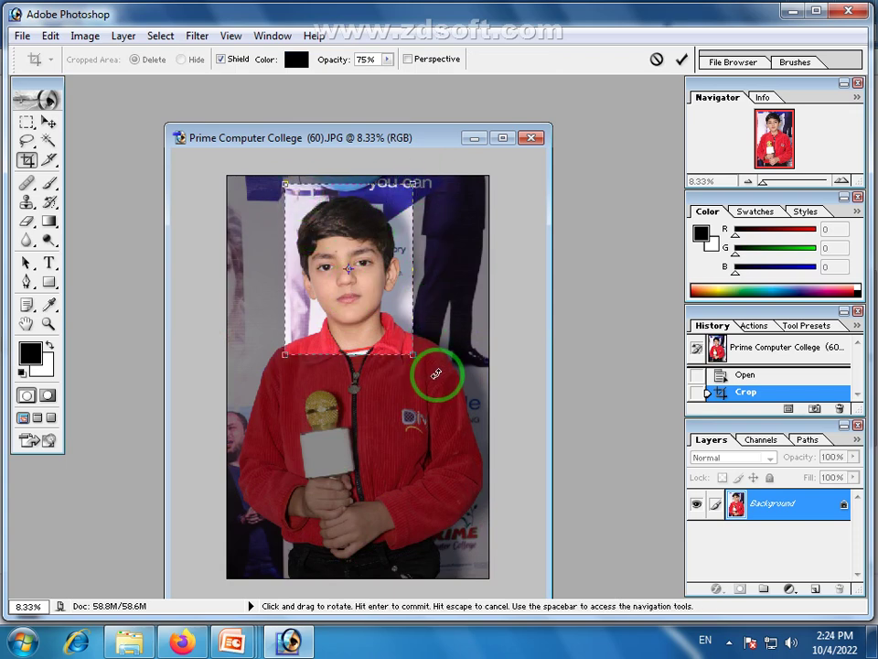
pyautogui.moveTo(413, 355); pyautogui.dragTo(467, 416)
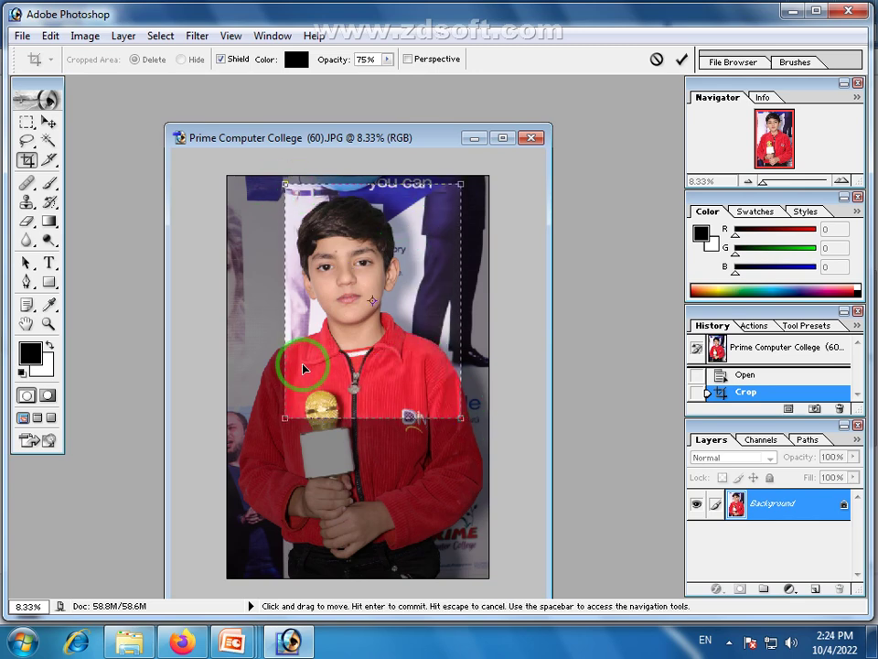
pyautogui.moveTo(460, 418); pyautogui.dragTo(417, 358)
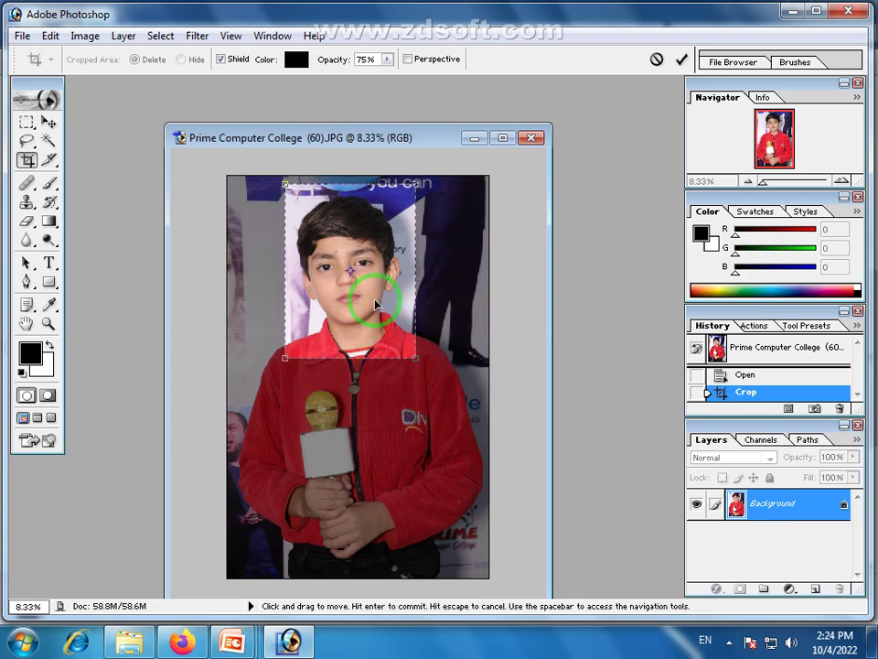
pyautogui.moveTo(375, 305); pyautogui.dragTo(374, 308)
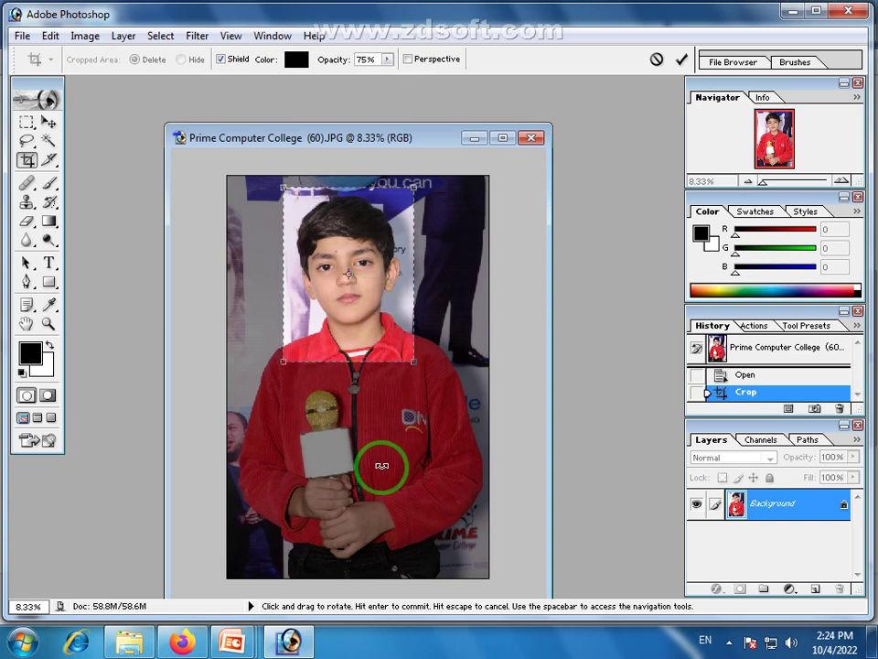
pyautogui.moveTo(369, 292); pyautogui.dragTo(385, 304)
pyautogui.press('Return')
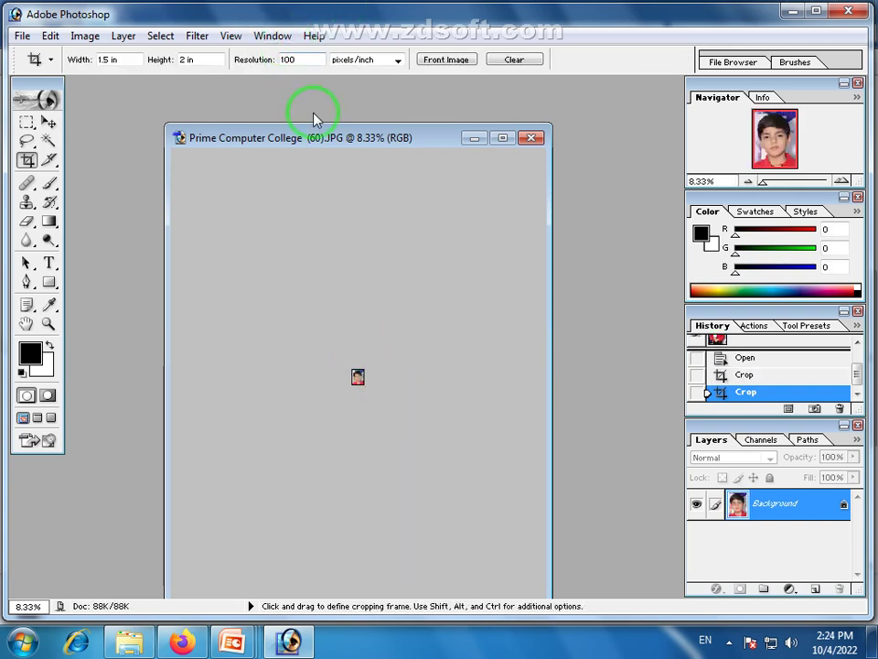
pyautogui.hotkey('ctrl', 'z')
# Set the crop resolution to 300 pixels/inch and crop the photo to the boy's head and collar
pyautogui.moveTo(300, 60); pyautogui.dragTo(244, 66)
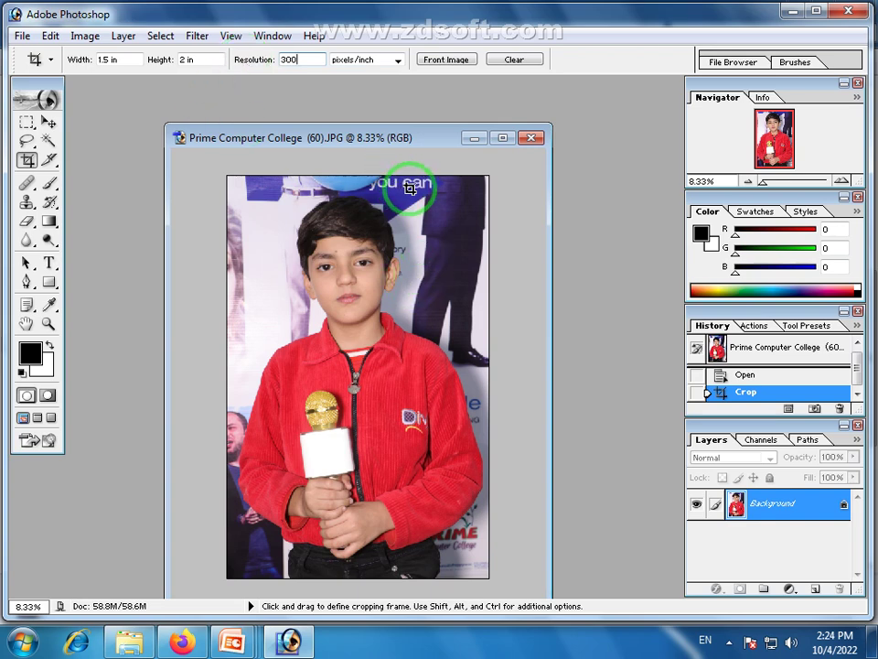
pyautogui.moveTo(407, 184)
pyautogui.mouseDown()
pyautogui.moveTo(285, 365)
pyautogui.moveTo(281, 354)
pyautogui.mouseUp()
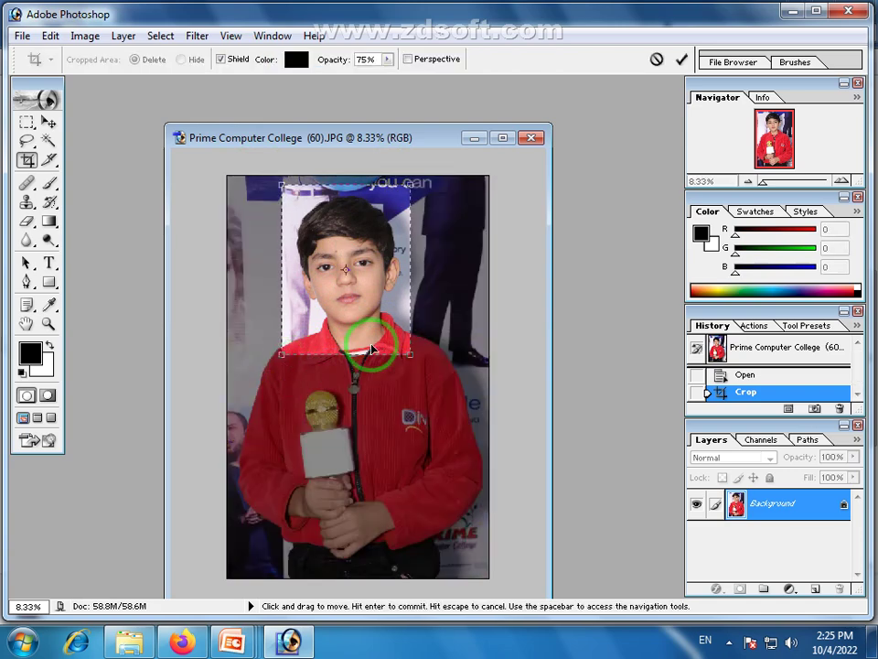
pyautogui.press('Return')
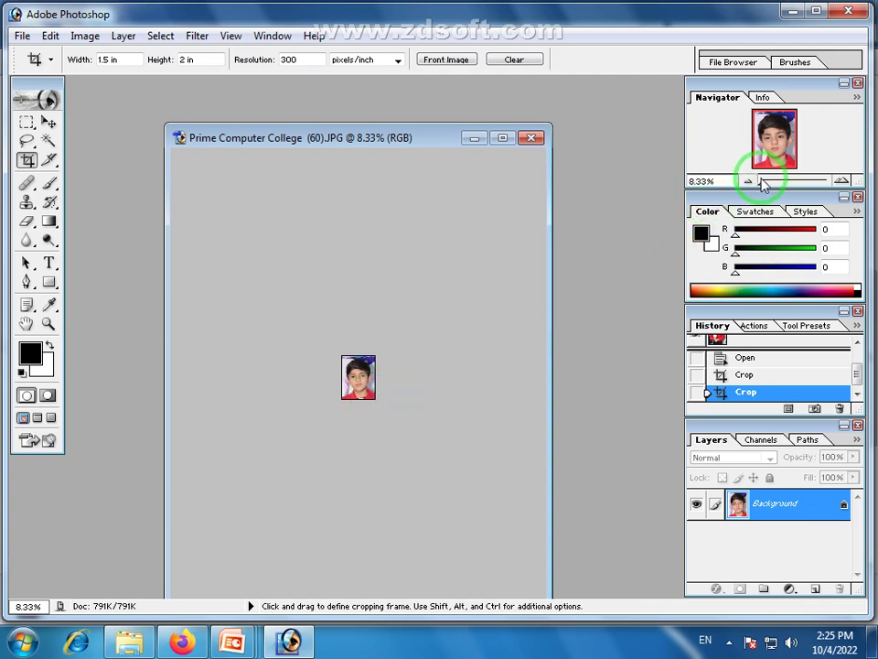
pyautogui.moveTo(766, 186); pyautogui.dragTo(775, 185)
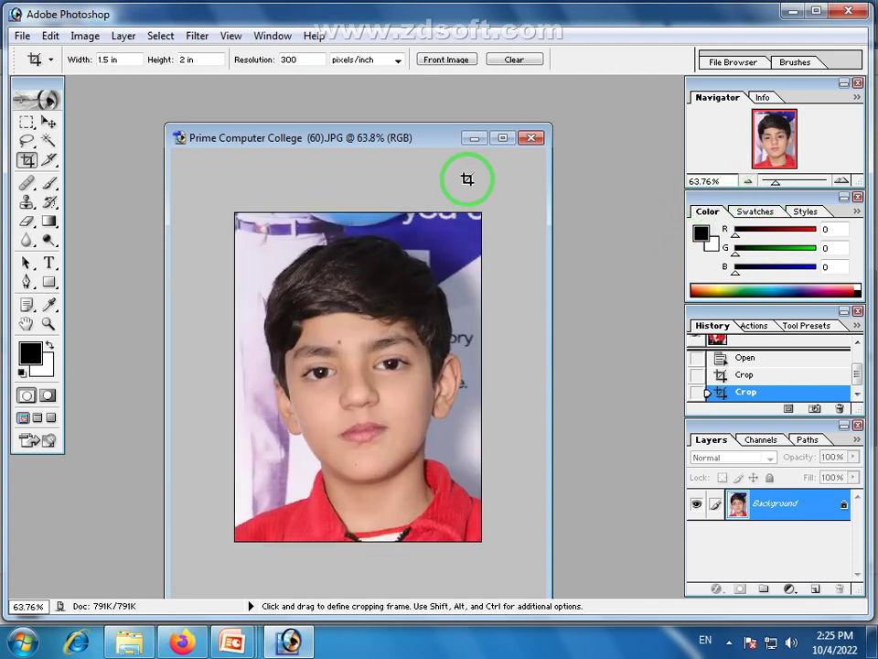
pyautogui.moveTo(448, 147); pyautogui.dragTo(470, 107)
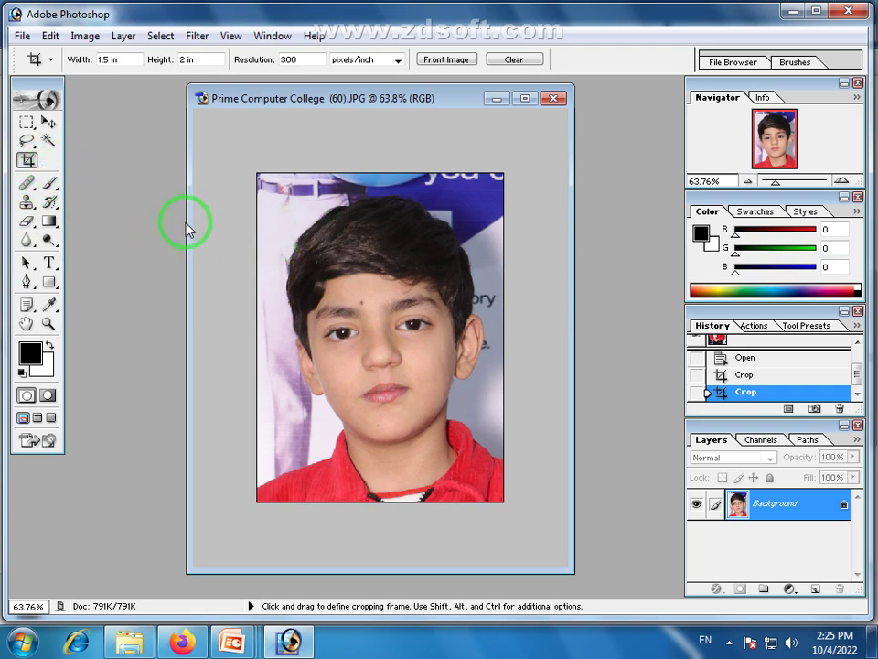
# Create a new blank document with the 5 x 7 preset size beside the cropped photo
pyautogui.moveTo(429, 107); pyautogui.dragTo(549, 105)
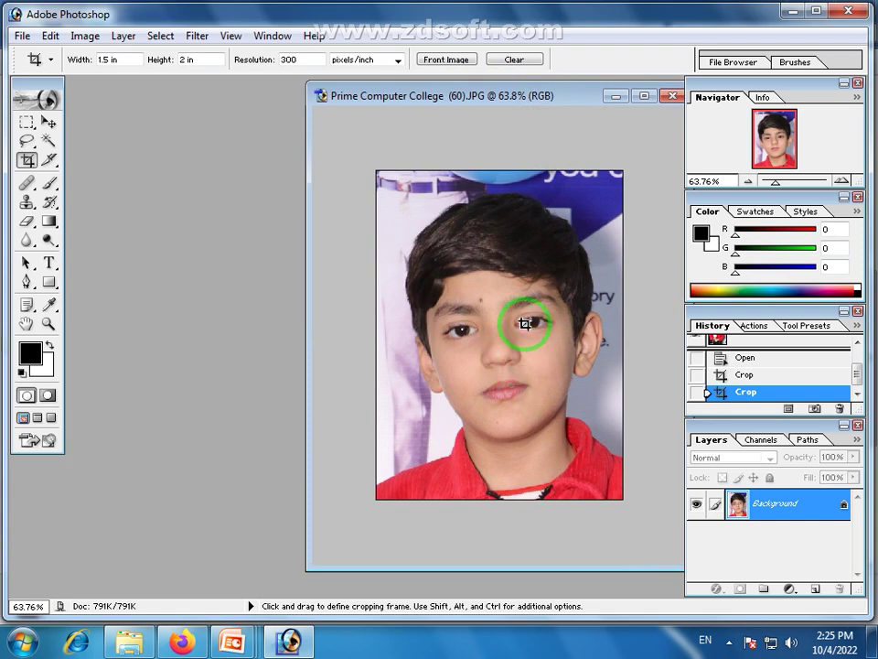
pyautogui.click(20, 37)
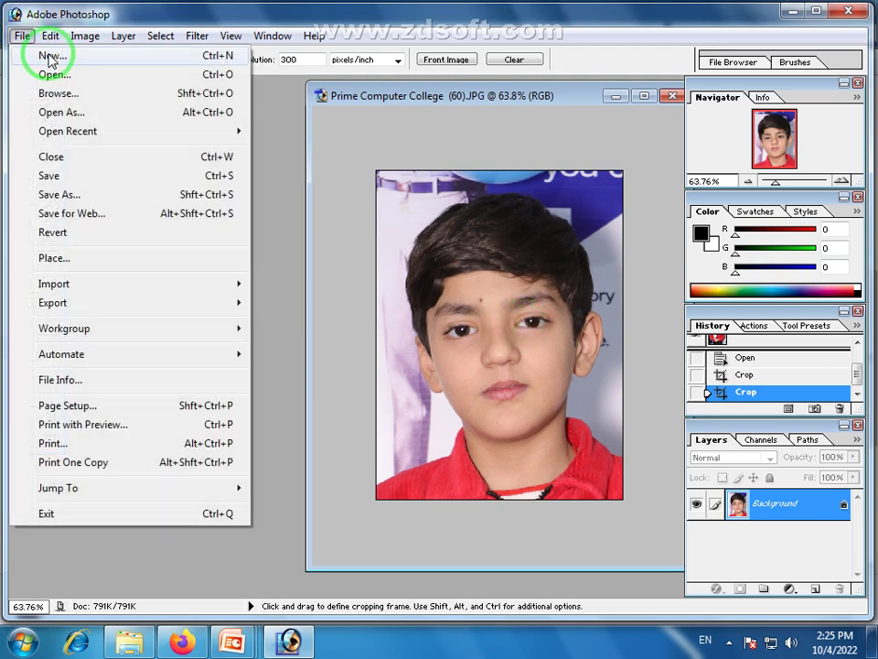
pyautogui.click(52, 57)
pyautogui.click(519, 264)
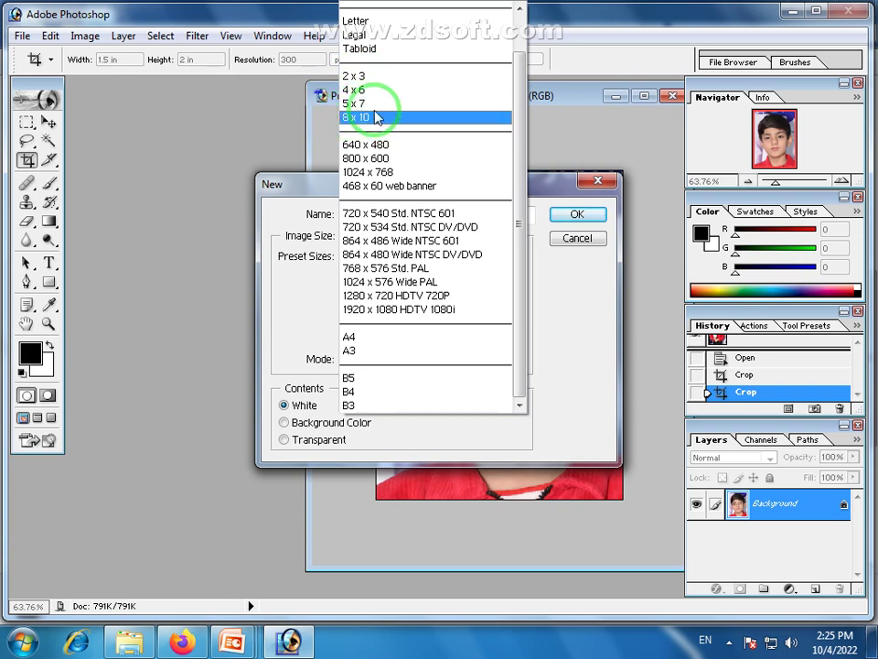
pyautogui.click(352, 103)
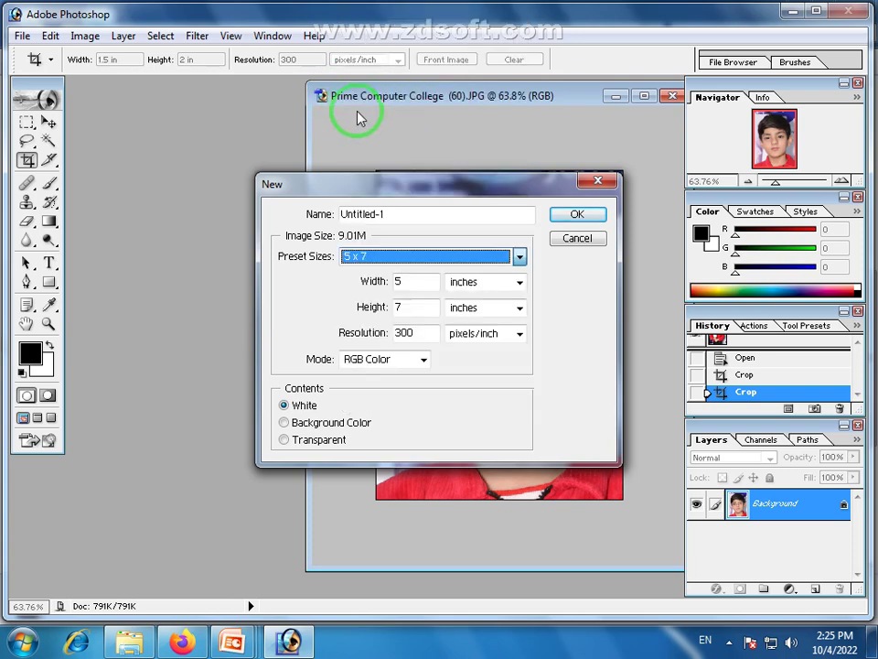
pyautogui.click(577, 214)
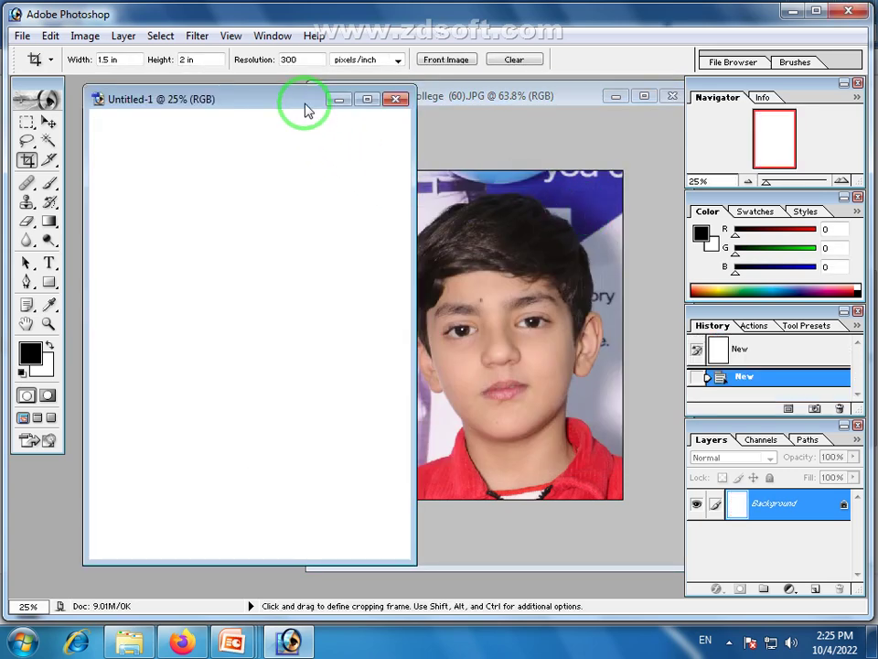
# Arrange the blank document and the cropped photo windows side by side, with the photo in front
pyautogui.moveTo(306, 110); pyautogui.dragTo(340, 114)
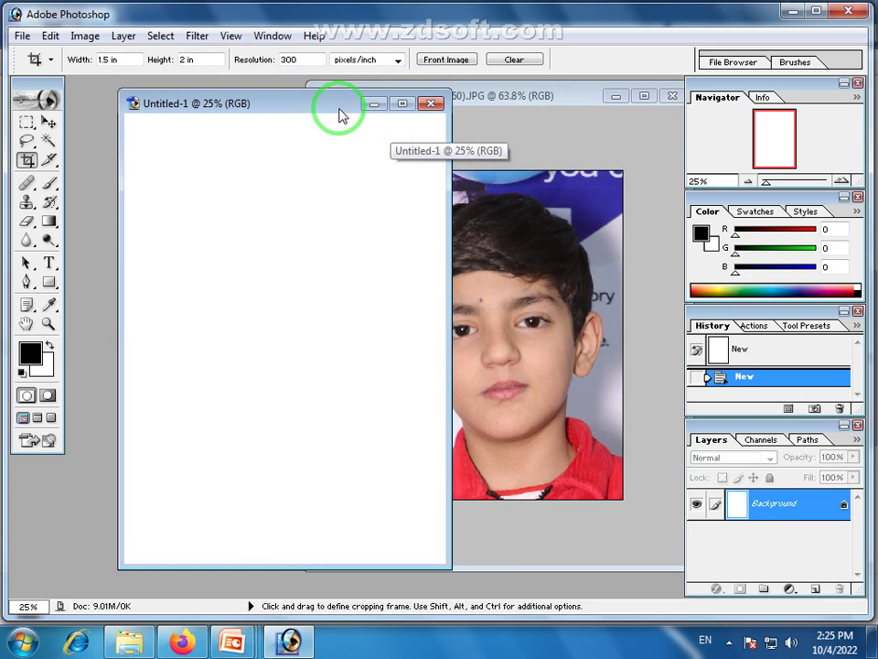
pyautogui.click(568, 100)
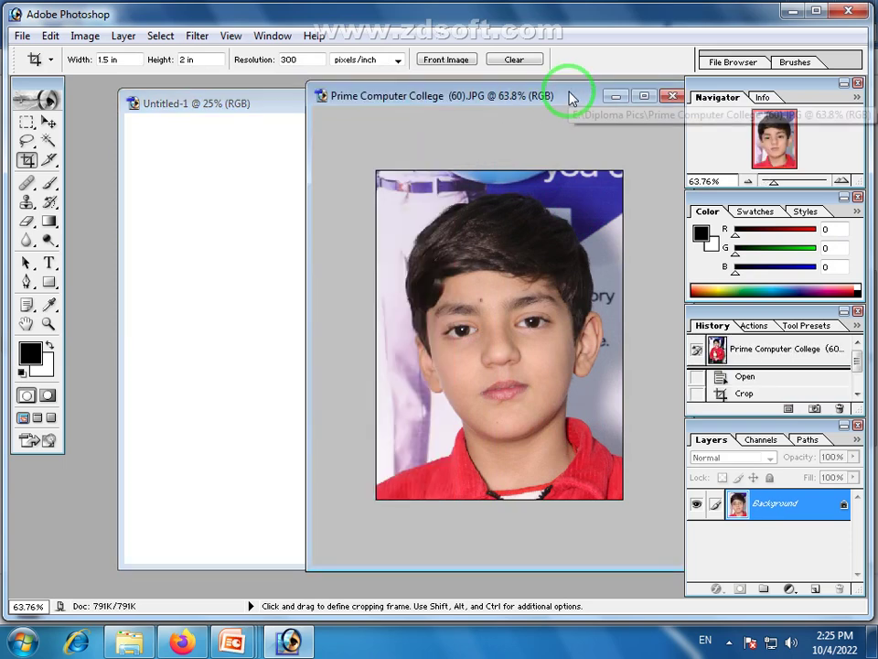
pyautogui.click(260, 111)
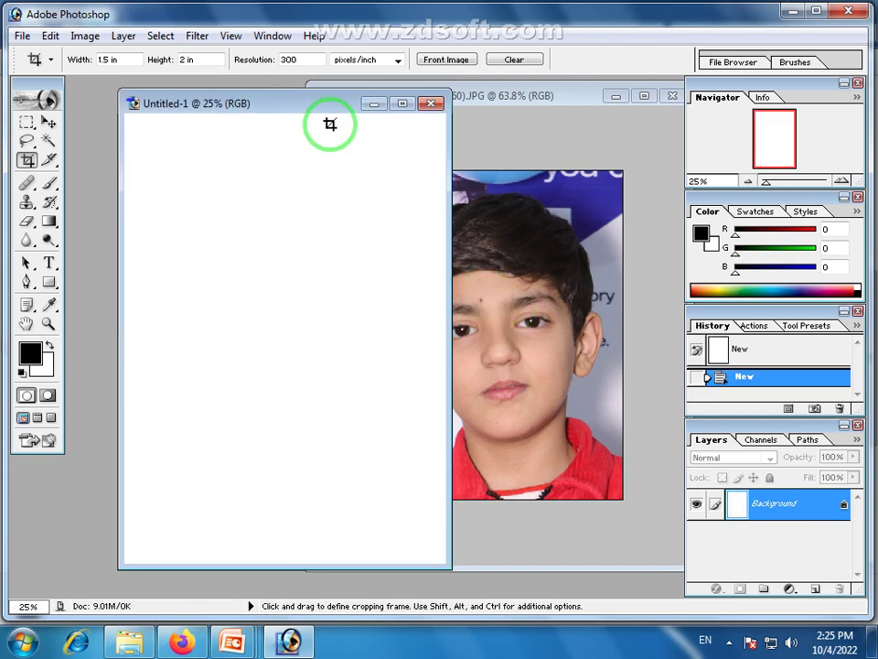
pyautogui.moveTo(330, 114); pyautogui.dragTo(294, 113)
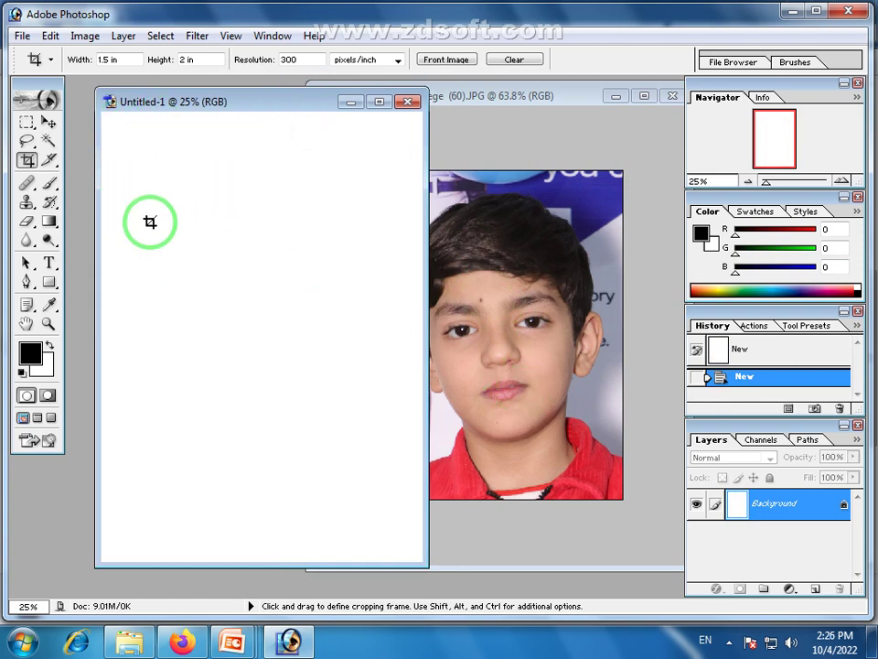
pyautogui.click(518, 99)
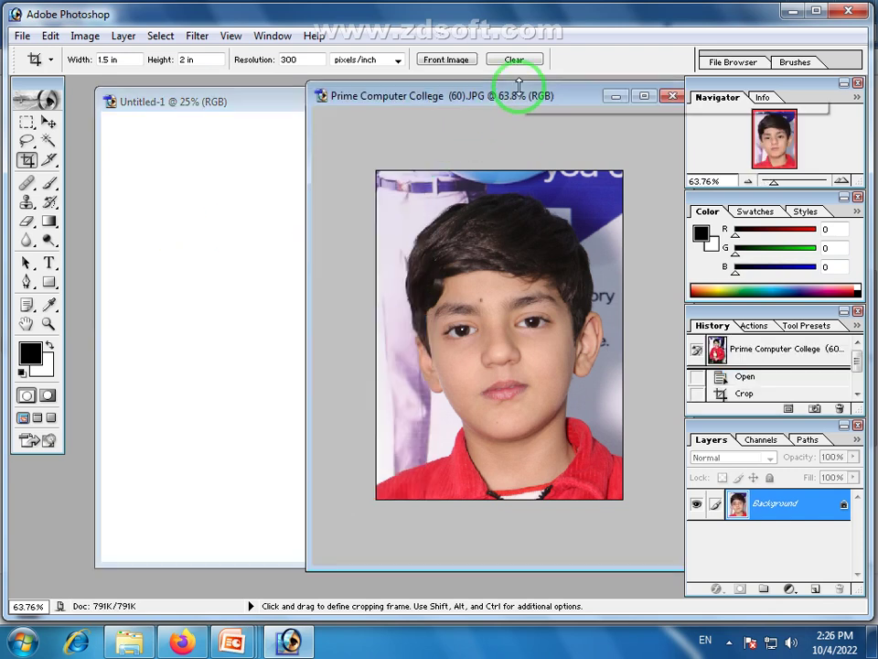
pyautogui.moveTo(523, 103); pyautogui.dragTo(507, 107)
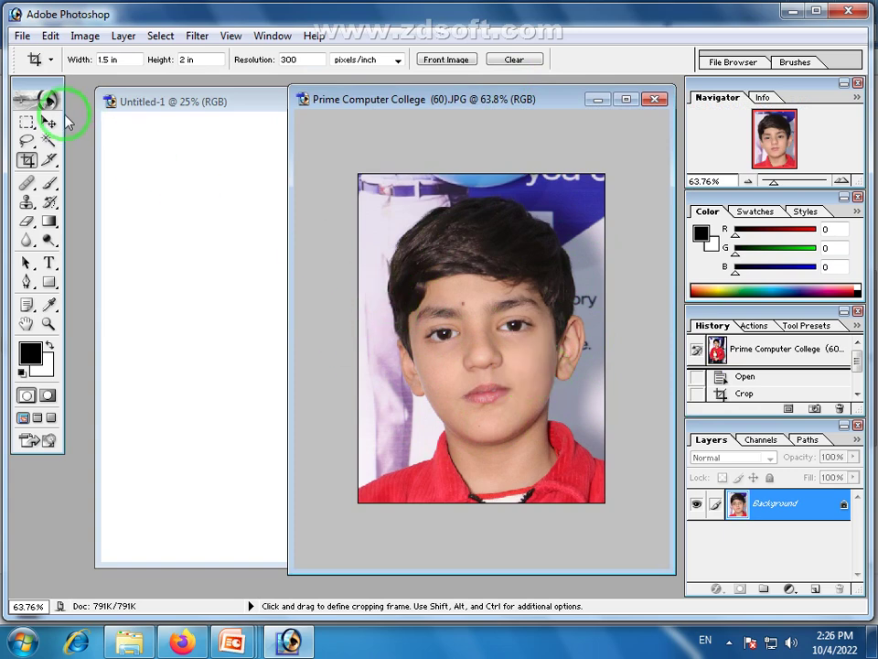
# Define the cropped photo as a pattern named 123
pyautogui.click(51, 37)
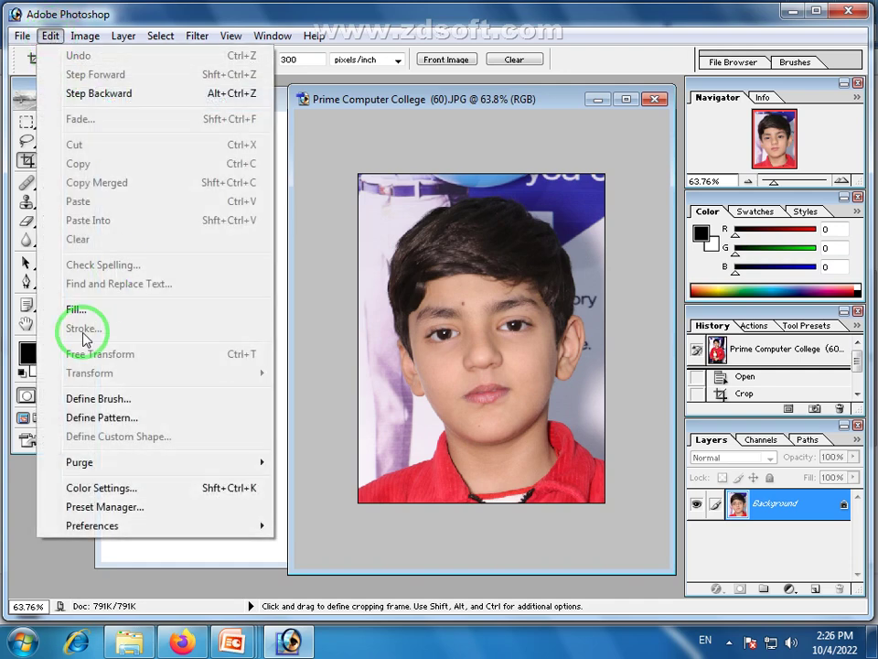
pyautogui.click(114, 420)
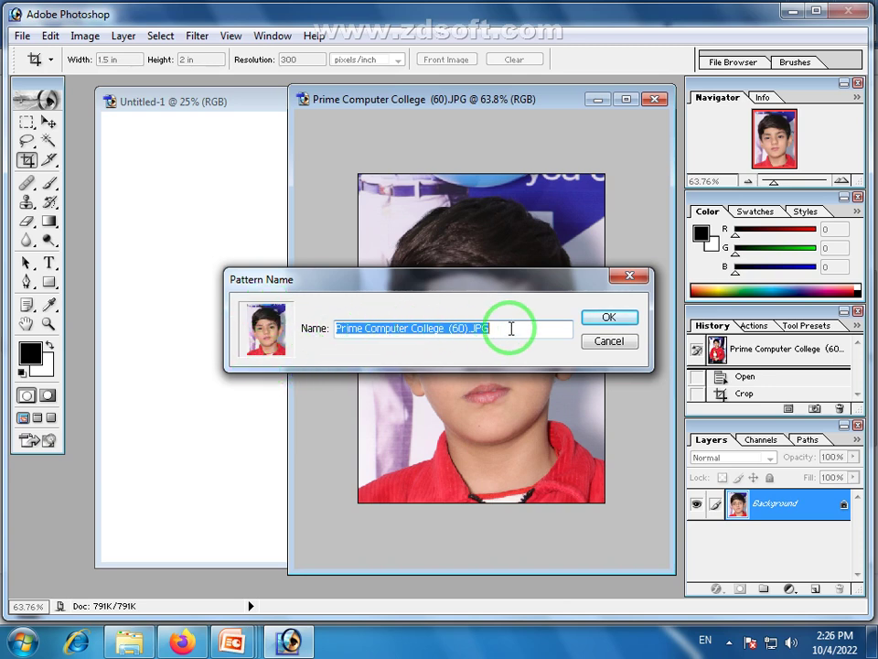
pyautogui.press('BackSpace')
pyautogui.write('123')
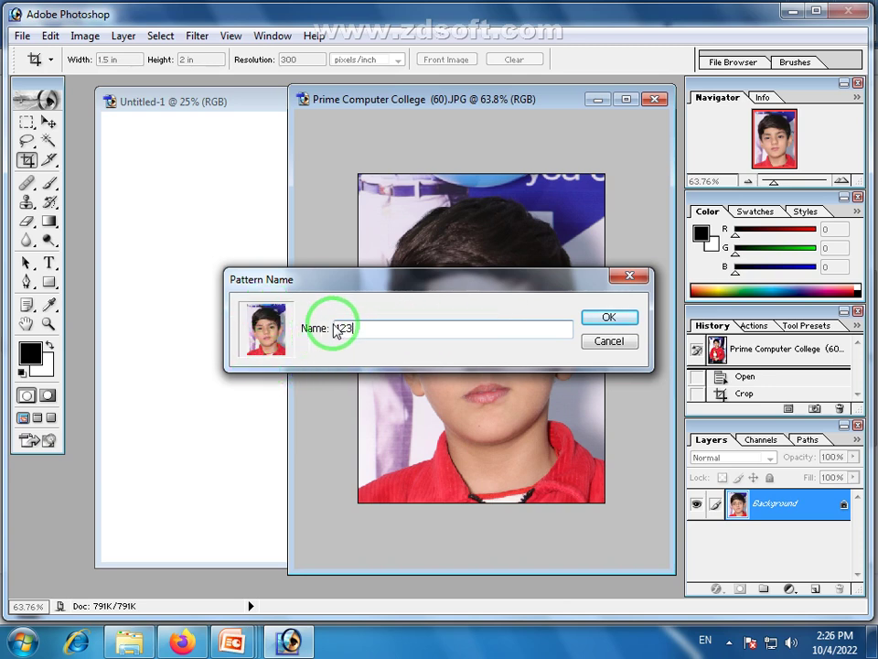
pyautogui.click(609, 318)
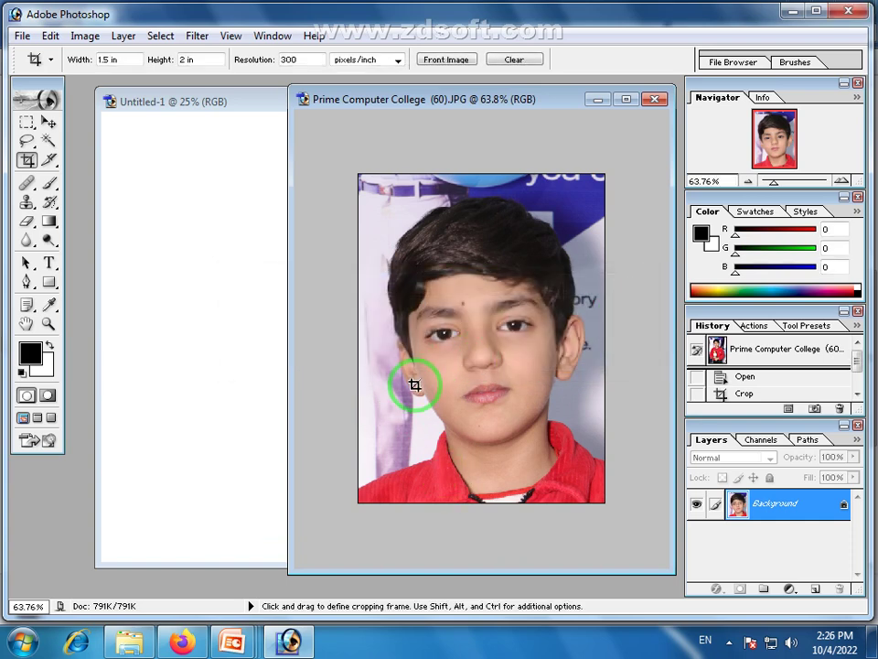
# Try filling the blank document with the custom portrait pattern in Normal mode at 100% opacity, and undo that fill
pyautogui.click(206, 103)
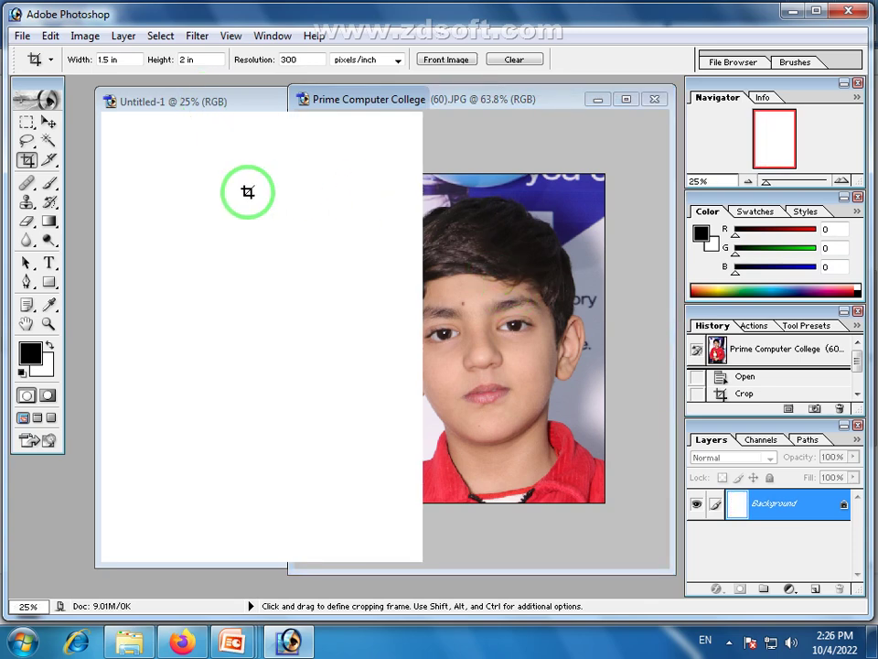
pyautogui.click(53, 36)
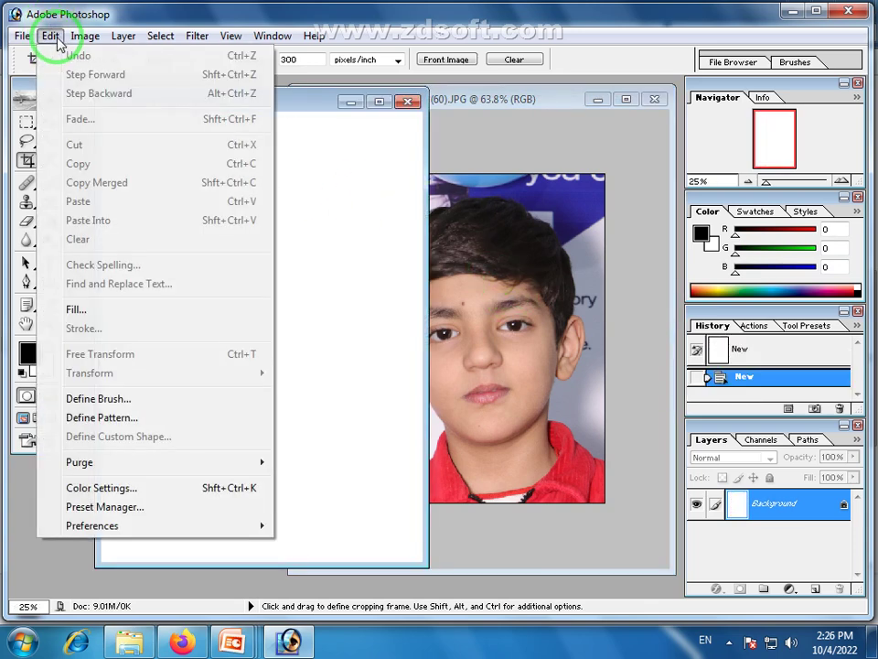
pyautogui.click(76, 311)
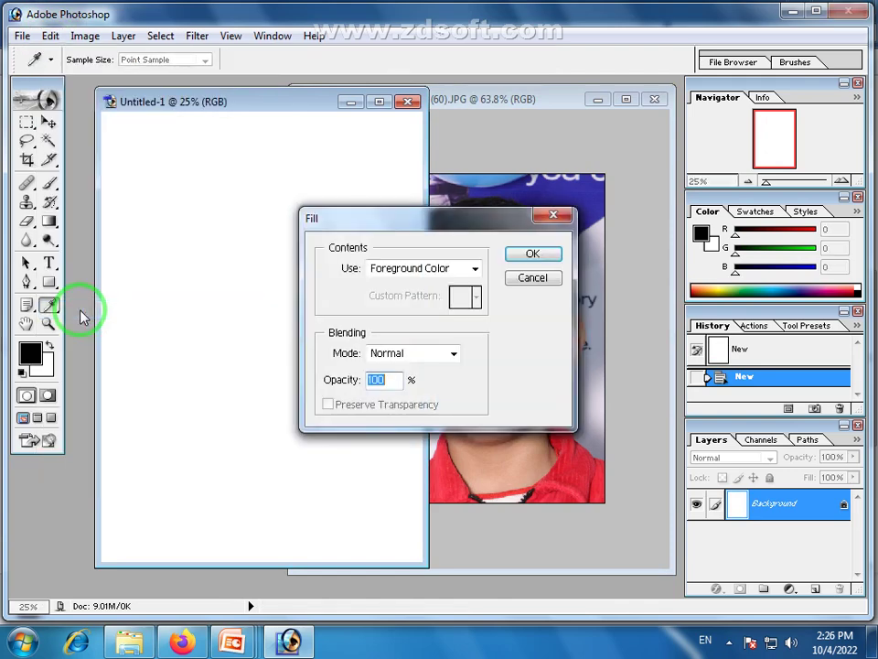
pyautogui.click(475, 268)
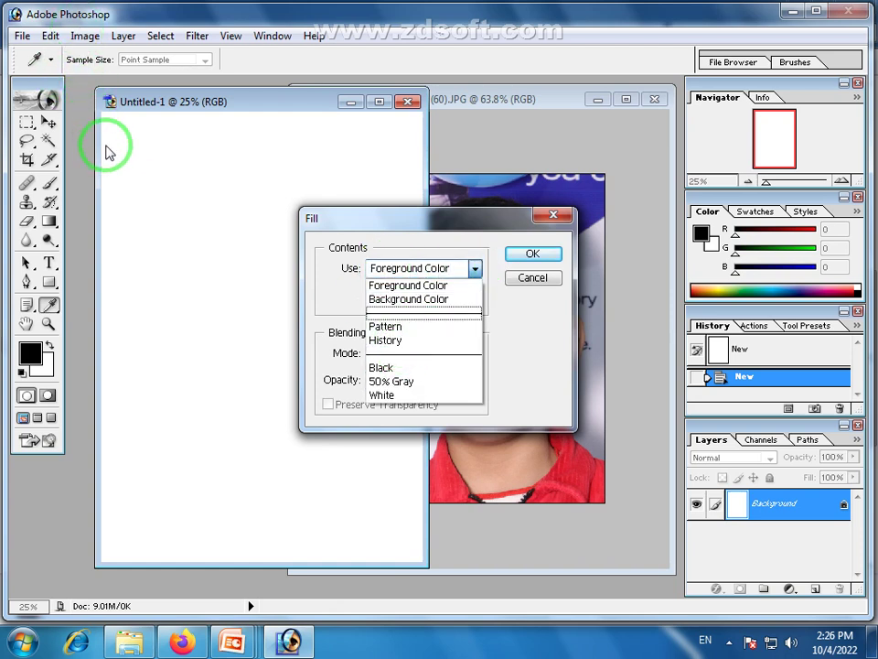
pyautogui.click(453, 227)
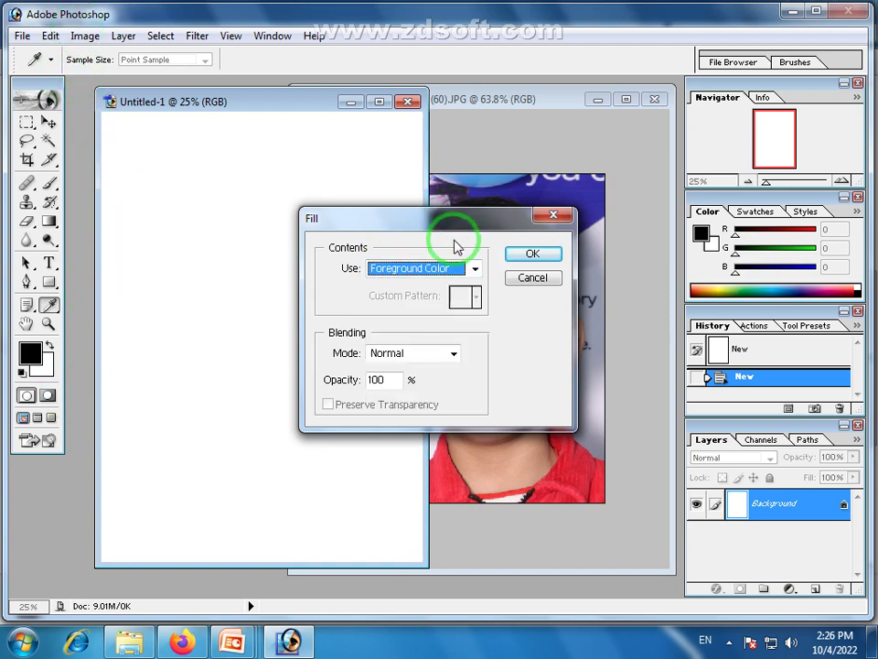
pyautogui.click(476, 268)
pyautogui.click(385, 323)
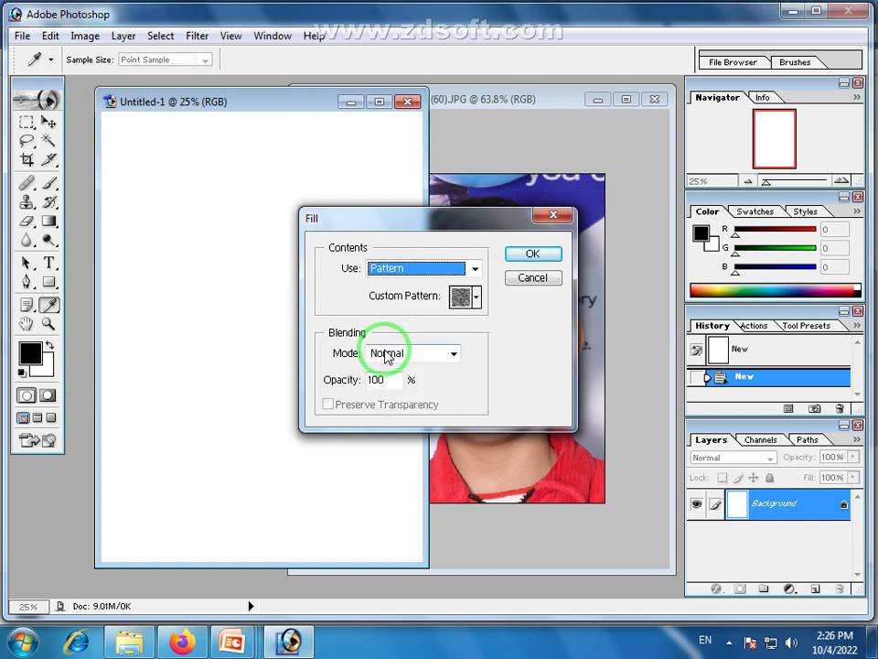
pyautogui.click(476, 297)
pyautogui.click(377, 396)
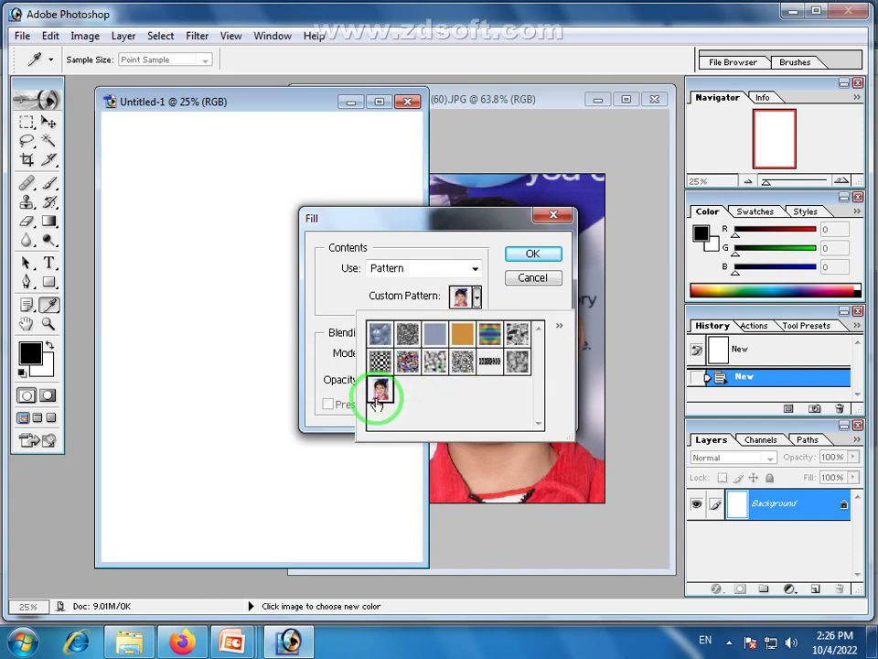
pyautogui.click(533, 256)
pyautogui.press('c')
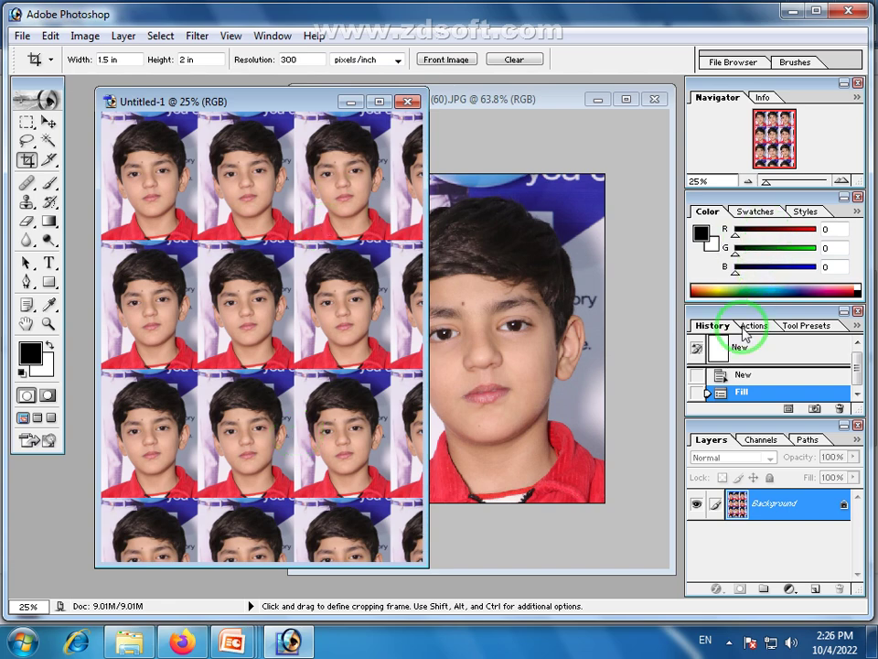
pyautogui.click(704, 348)
pyautogui.click(563, 98)
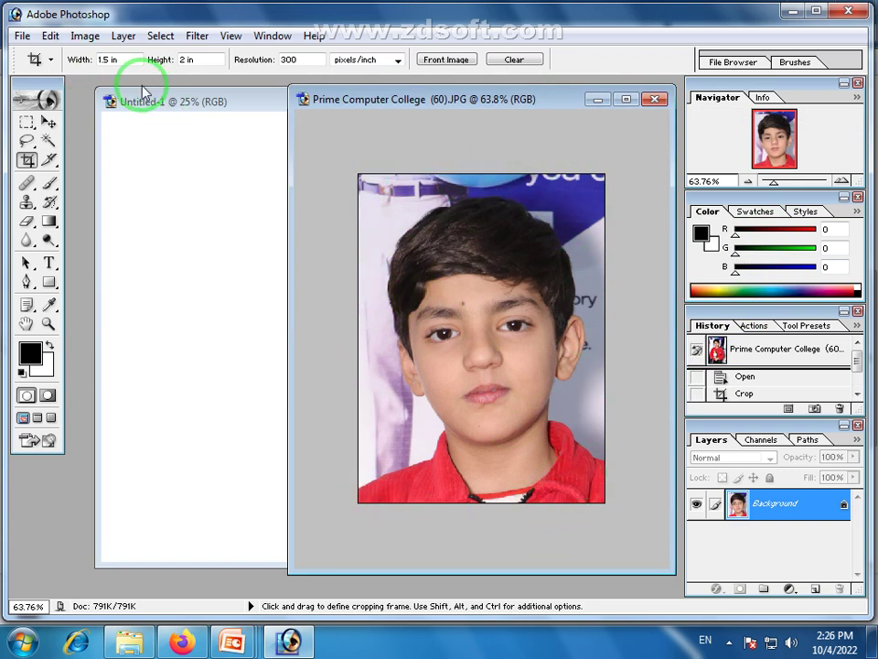
pyautogui.click(50, 36)
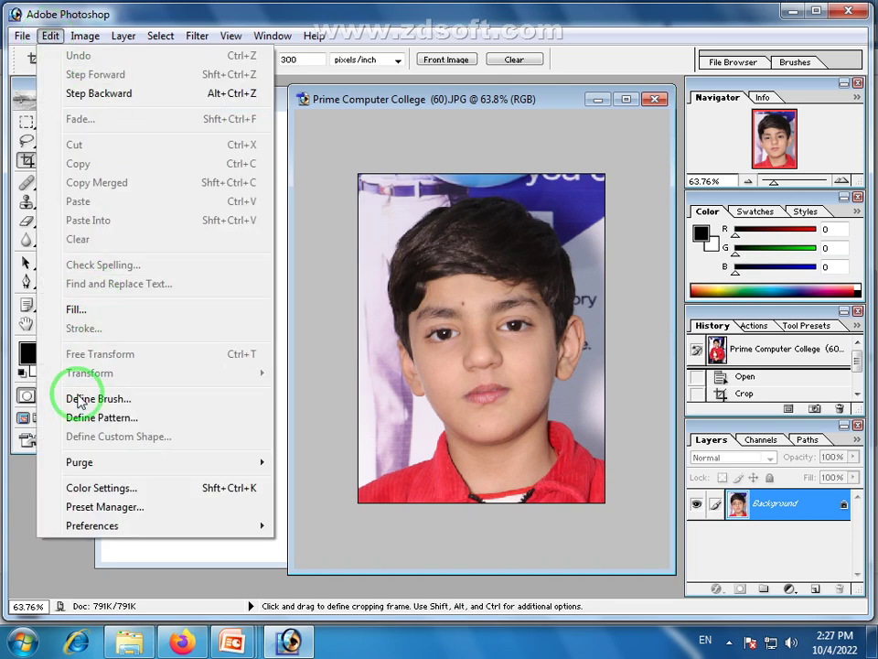
pyautogui.moveTo(94, 38)
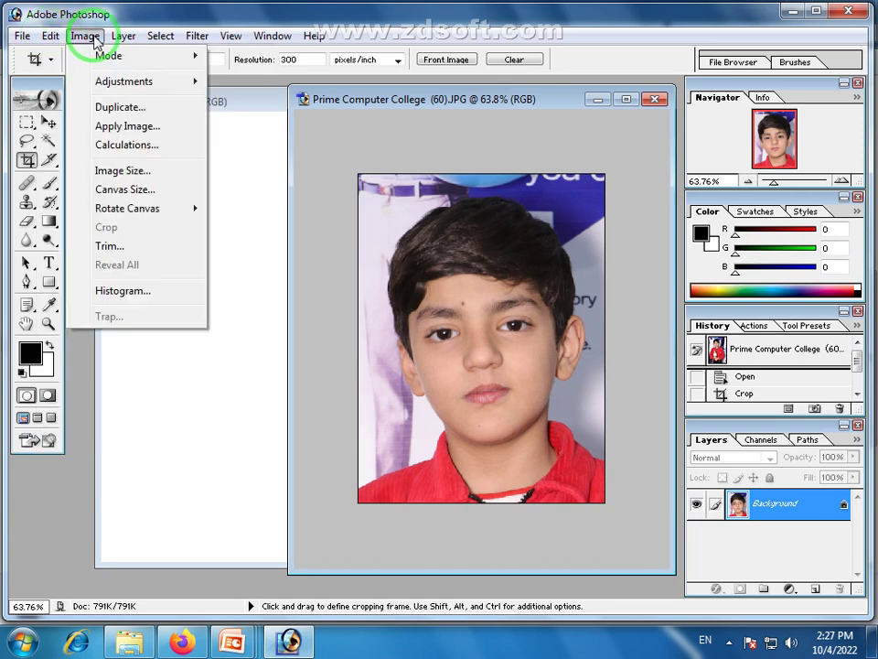
pyautogui.click(487, 134)
pyautogui.click(49, 35)
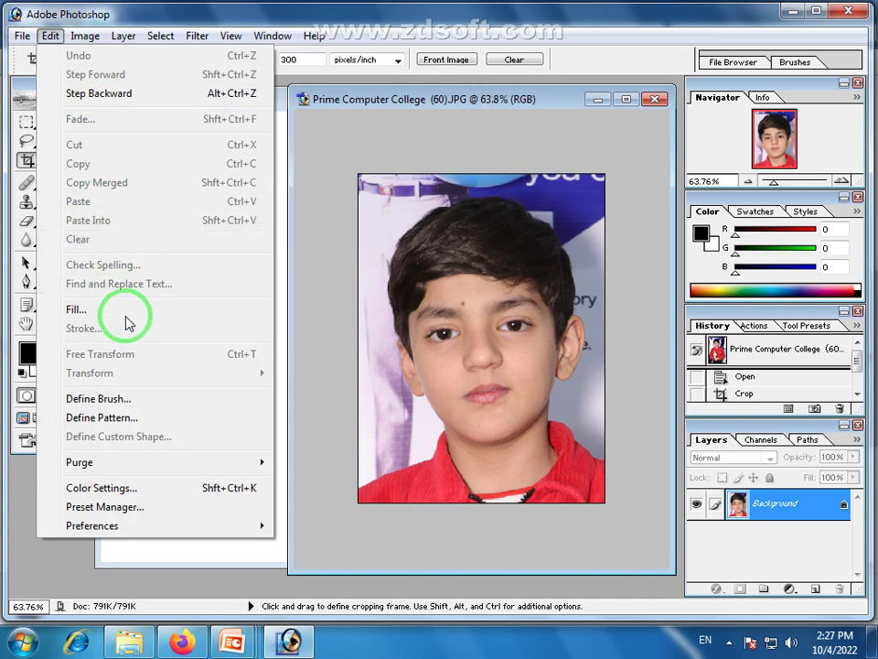
pyautogui.click(535, 97)
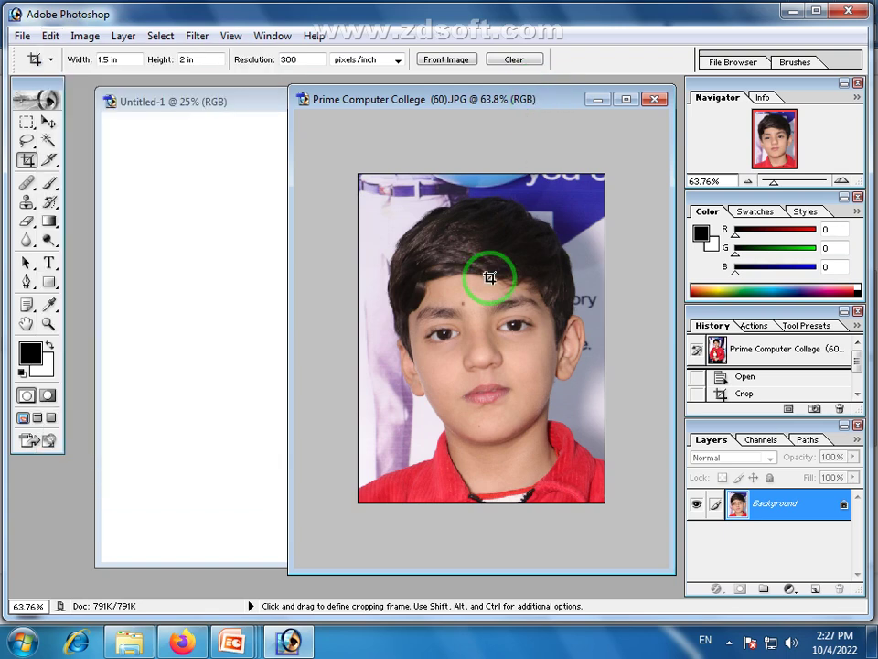
pyautogui.click(50, 36)
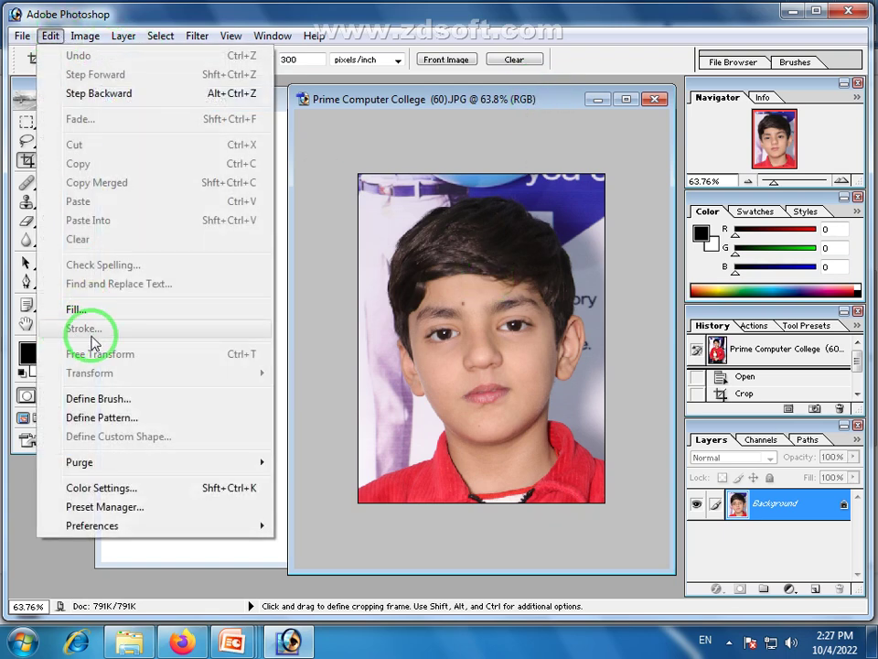
# Select the entire cropped photo and add a 25 px white (FFFFFF) stroke with Center location around its edge
pyautogui.click(499, 97)
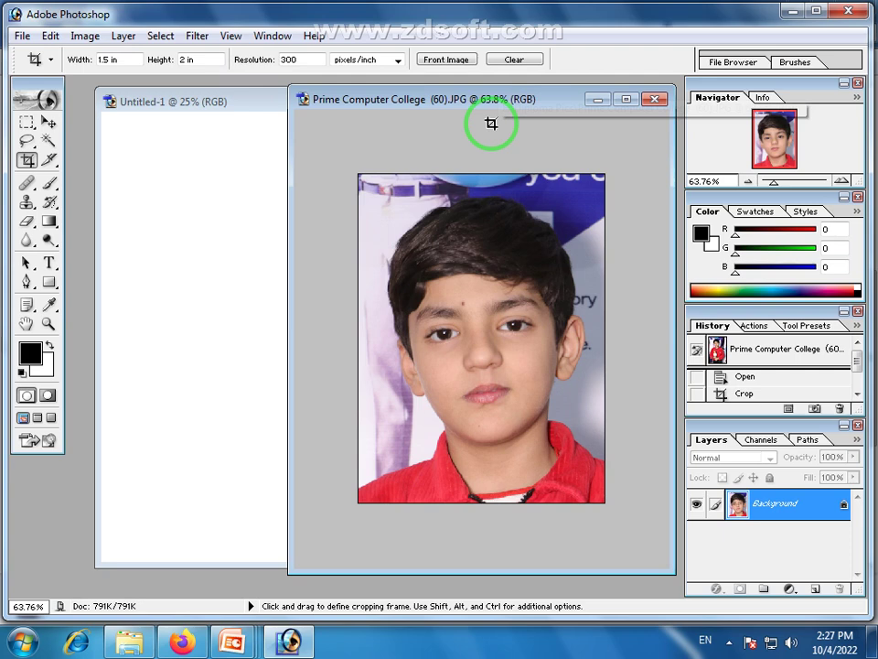
pyautogui.hotkey('ctrl', 'a')
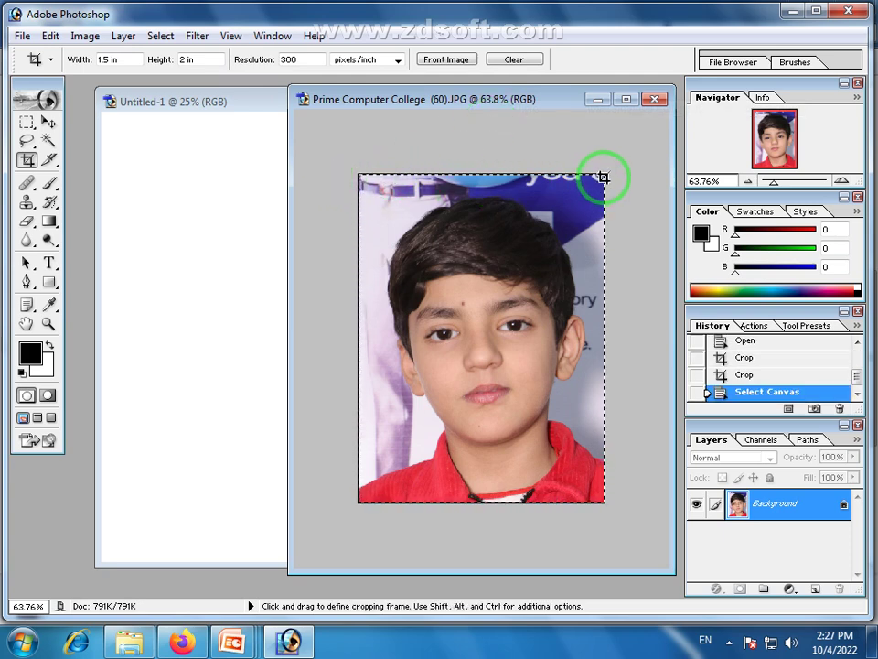
pyautogui.click(50, 36)
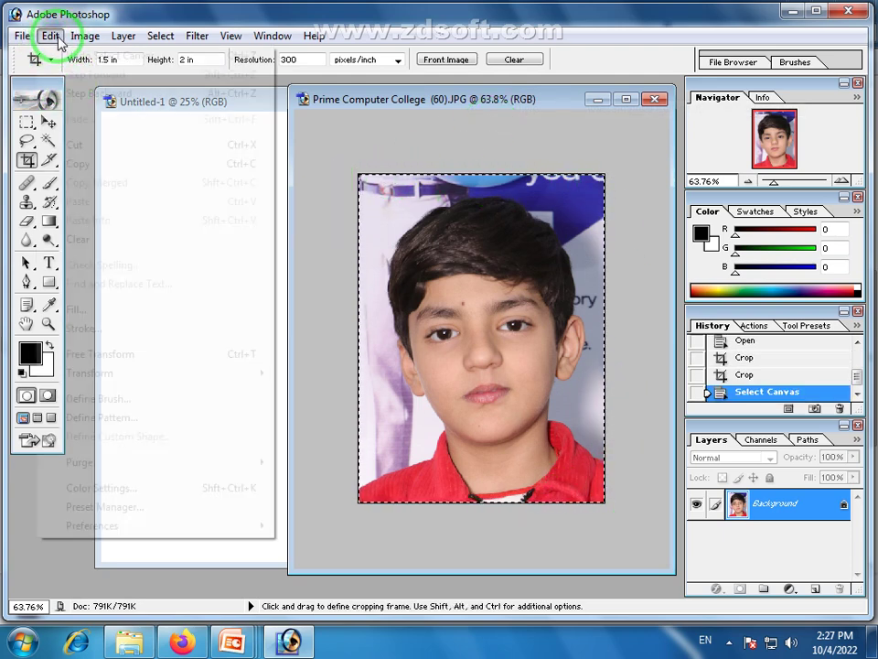
pyautogui.moveTo(73, 41)
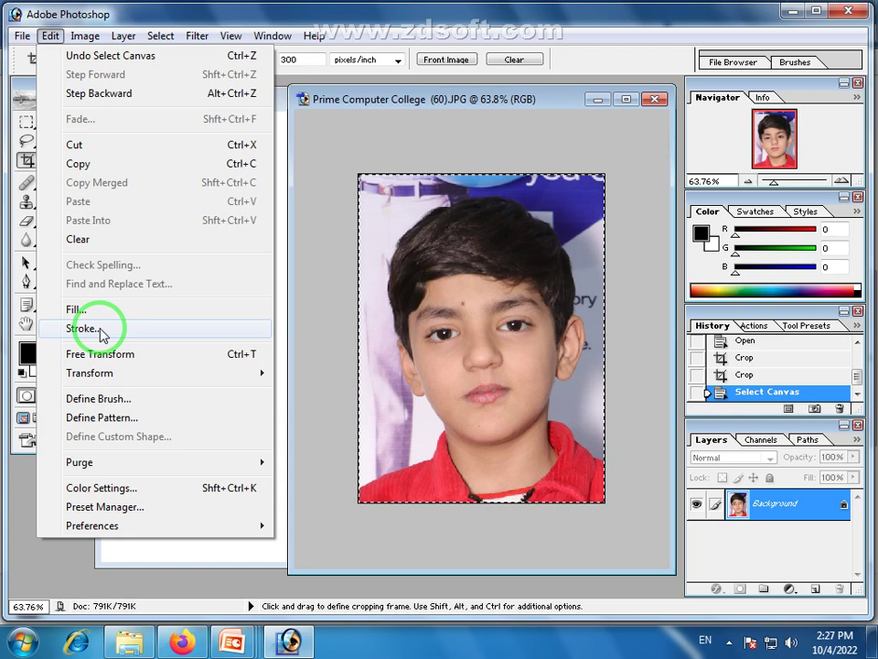
pyautogui.click(82, 329)
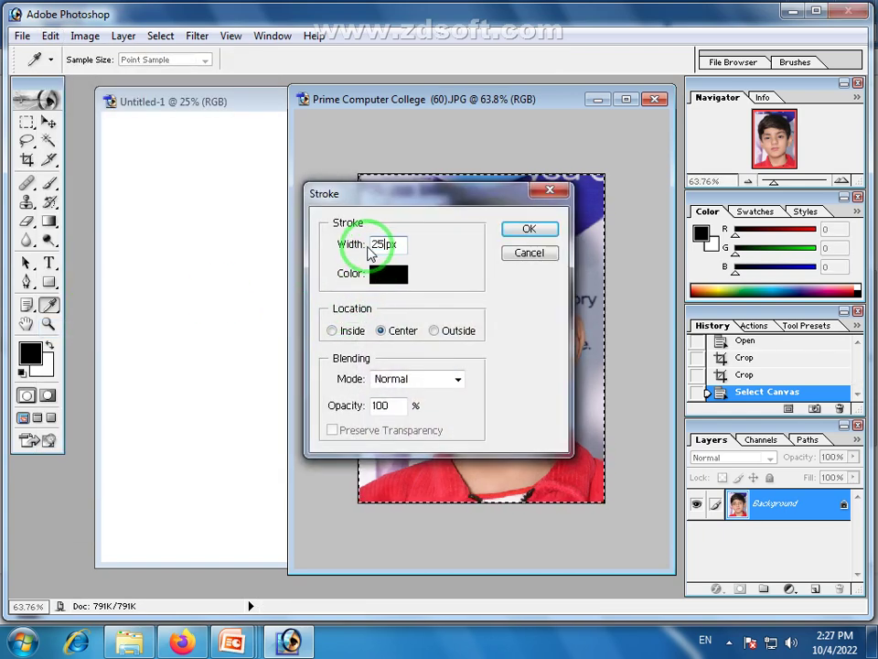
pyautogui.click(391, 273)
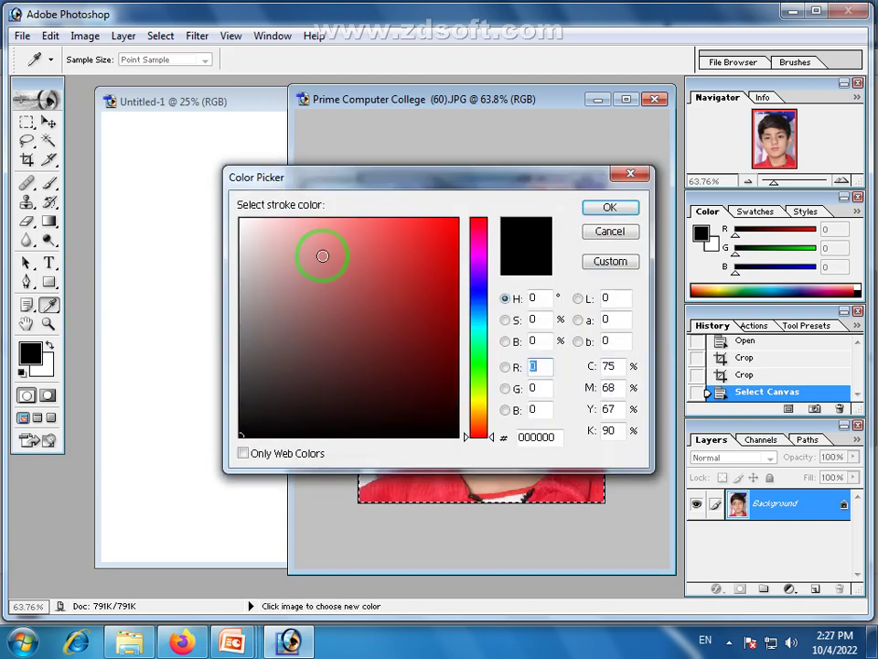
pyautogui.click(239, 218)
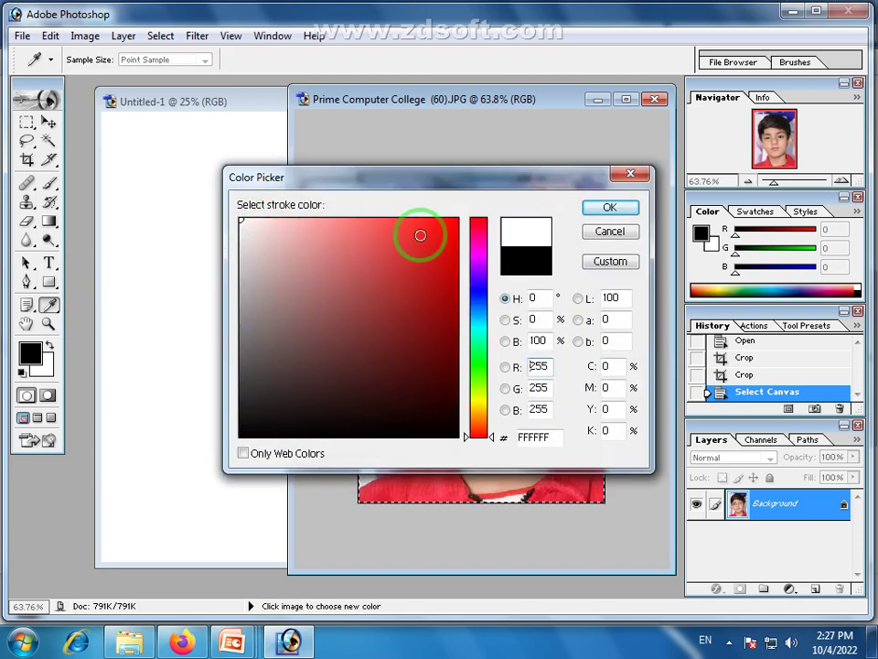
pyautogui.click(603, 210)
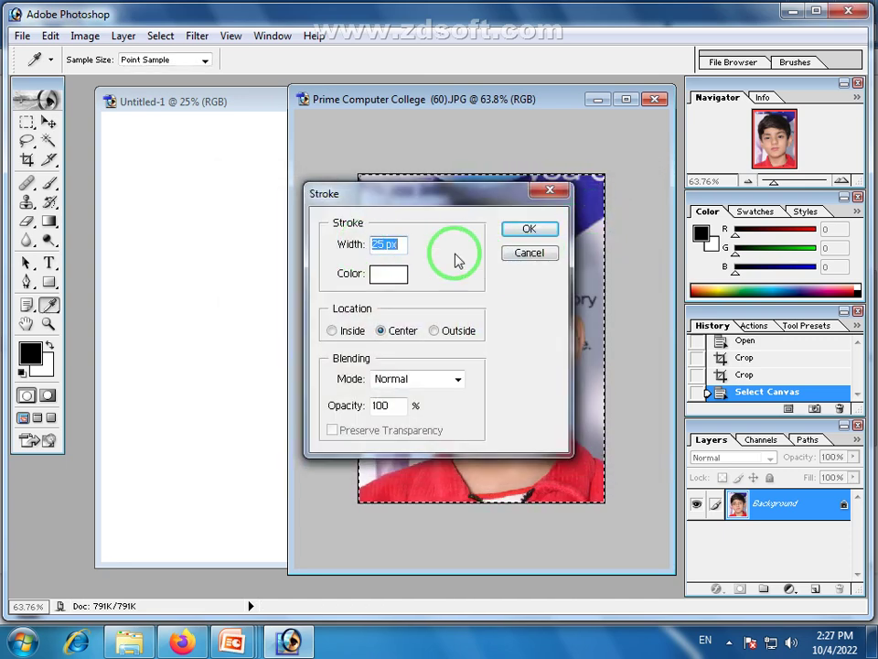
pyautogui.click(530, 231)
pyautogui.press('c')
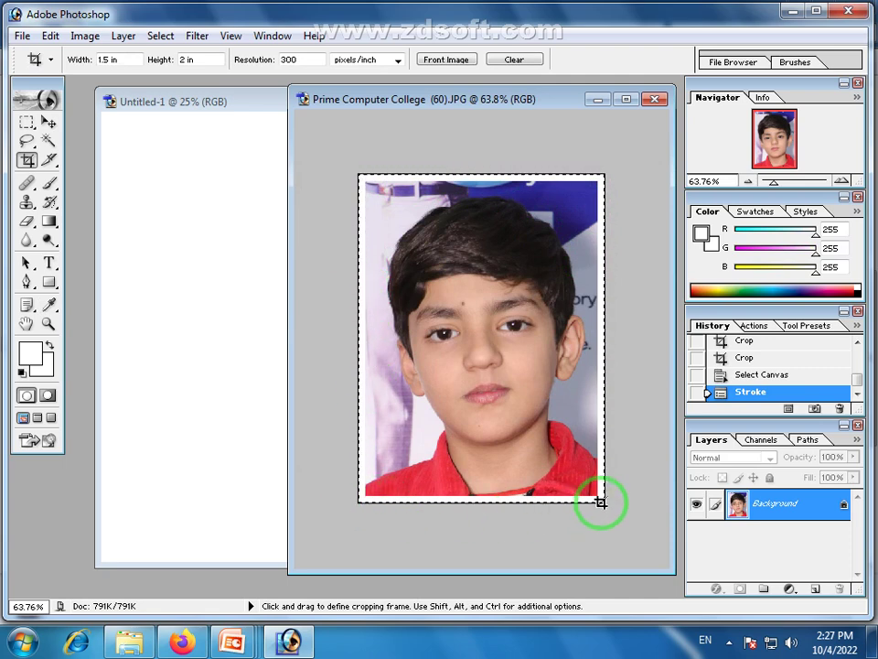
# Clear the selection around the white-bordered photo using the Rectangular Marquee tool
pyautogui.click(27, 122)
pyautogui.click(410, 282)
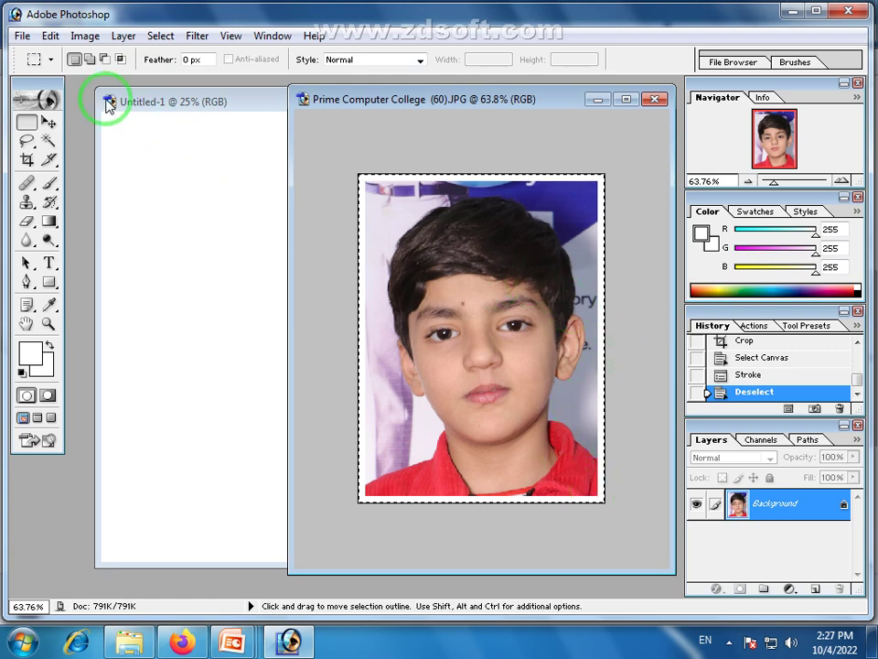
pyautogui.click(47, 35)
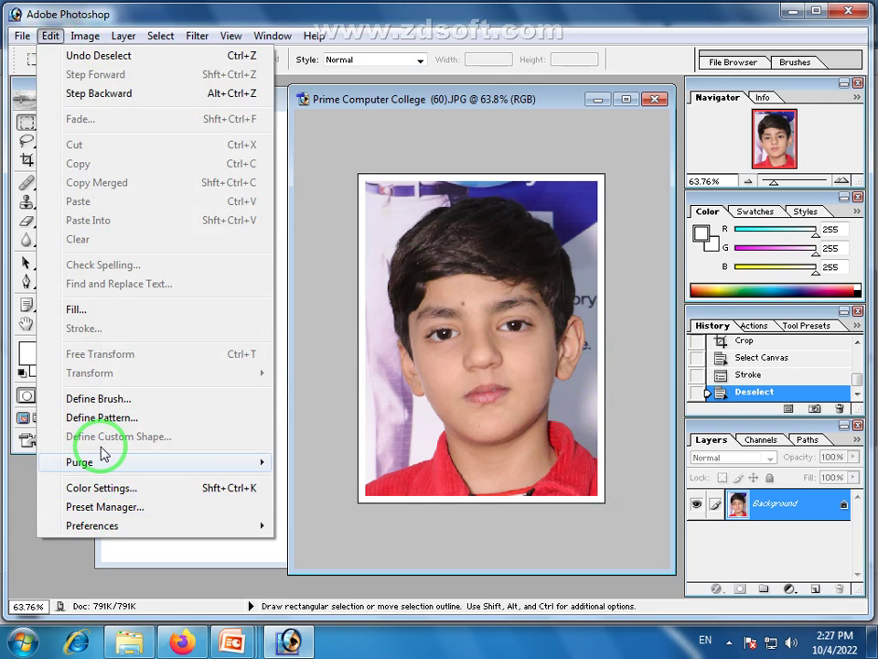
pyautogui.click(513, 98)
pyautogui.hotkey('ctrl', 'a')
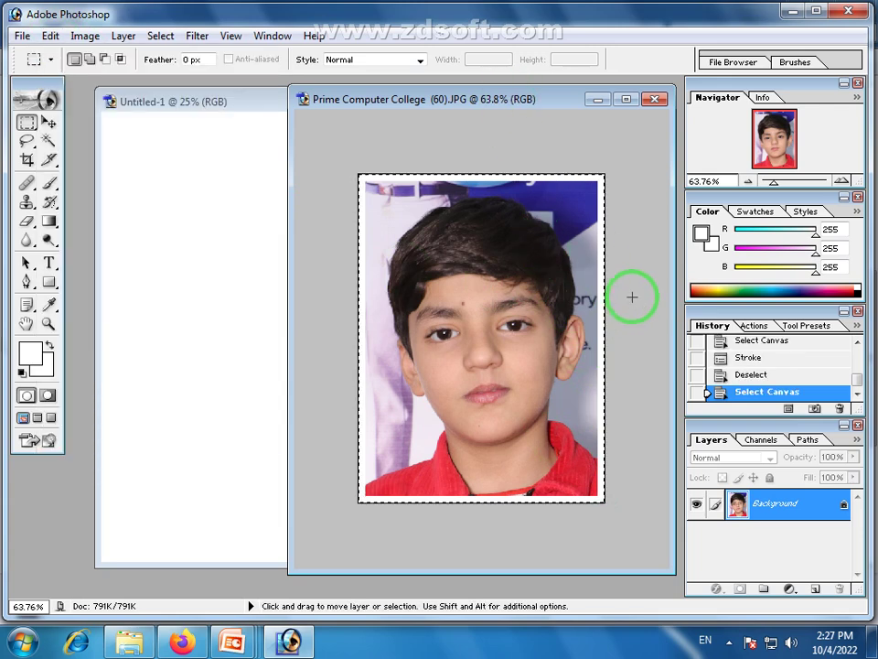
pyautogui.click(81, 37)
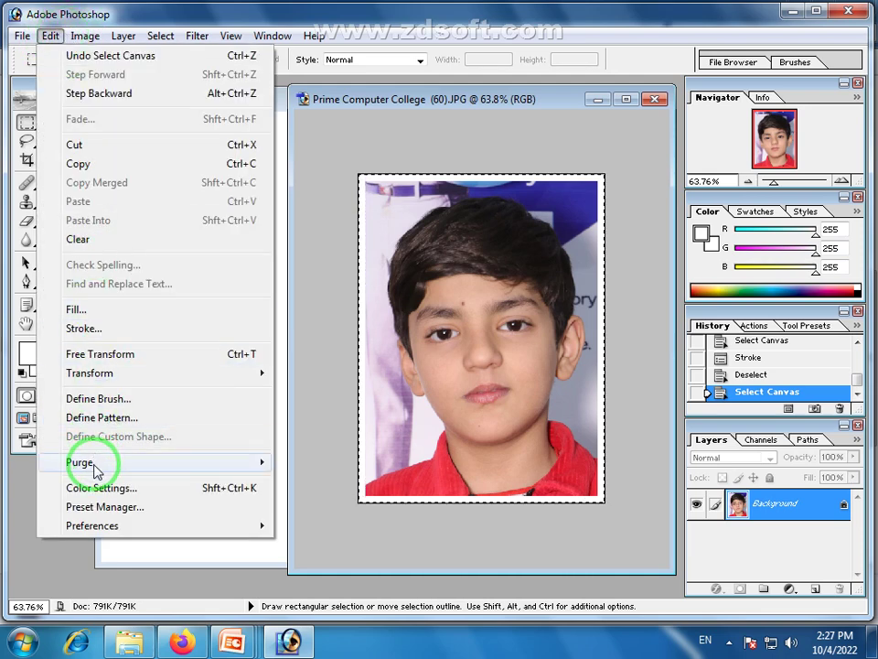
pyautogui.click(499, 257)
pyautogui.click(442, 245)
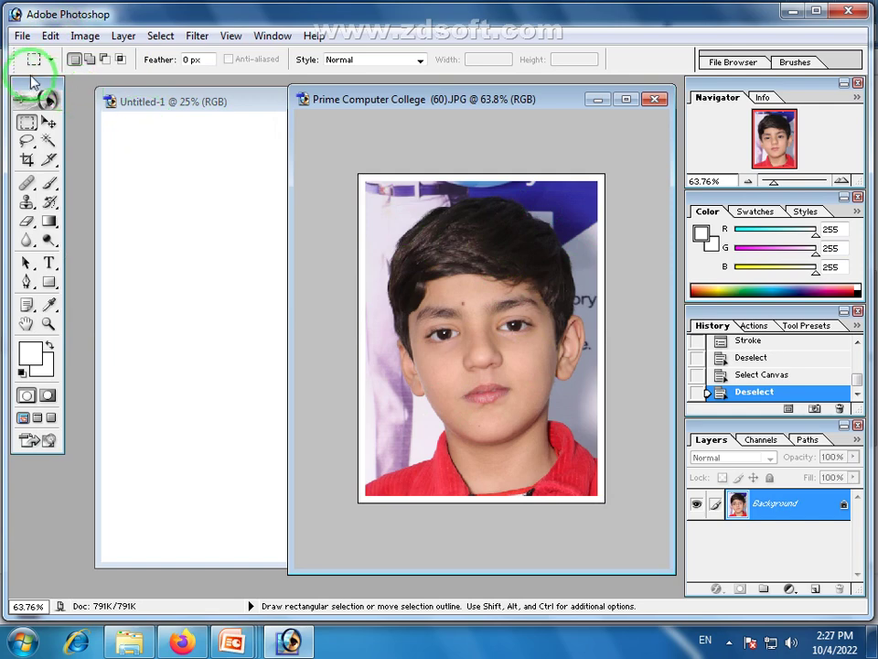
# Define the white-bordered photo as a pattern, keeping the name Prime Computer College (60).JPG
pyautogui.click(51, 36)
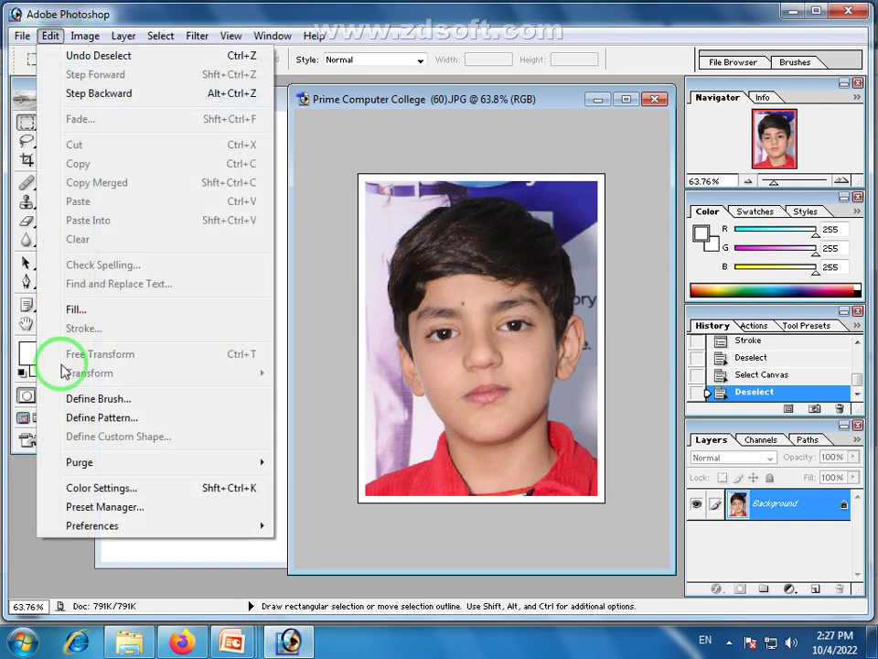
pyautogui.click(98, 419)
pyautogui.click(611, 319)
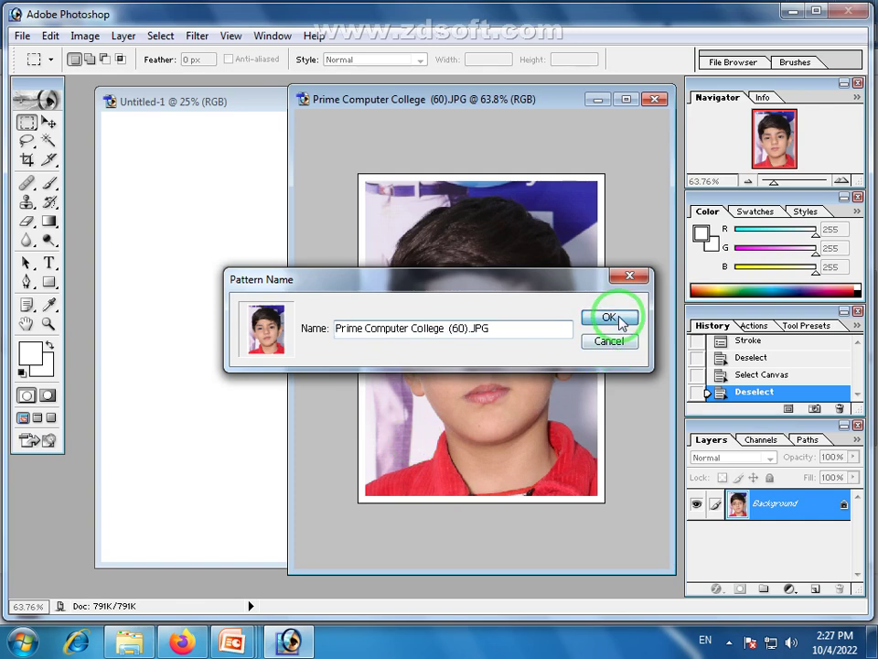
# Fill the blank Untitled-1 document with the new white-bordered portrait pattern in Normal mode at 100% opacity
pyautogui.click(165, 90)
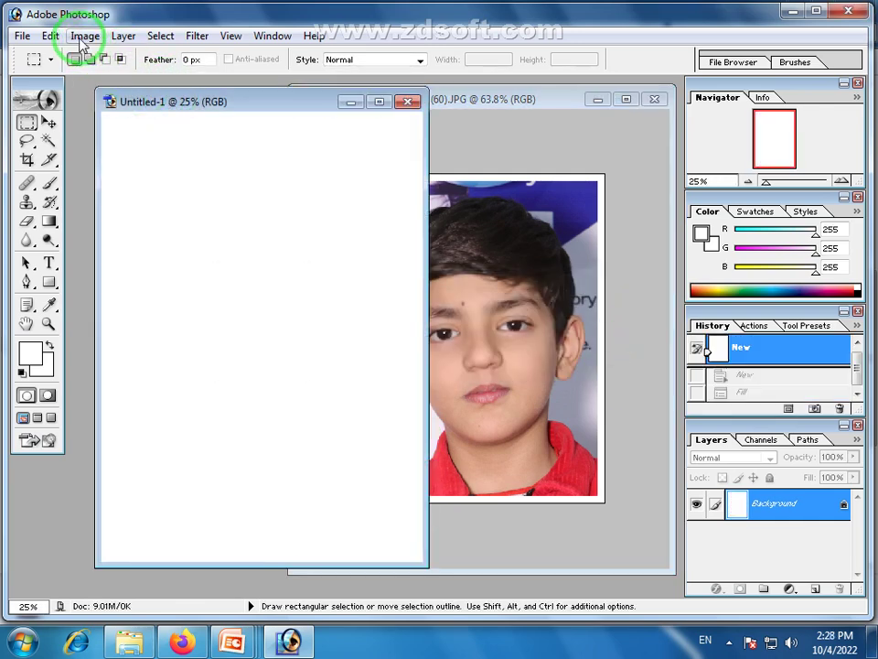
pyautogui.click(50, 36)
pyautogui.click(91, 310)
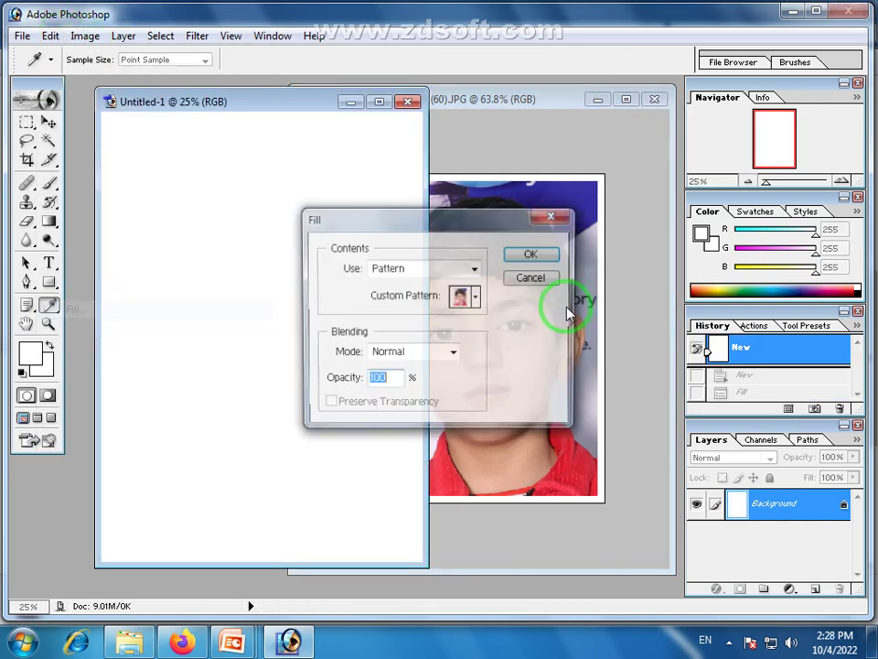
pyautogui.click(474, 294)
pyautogui.click(408, 393)
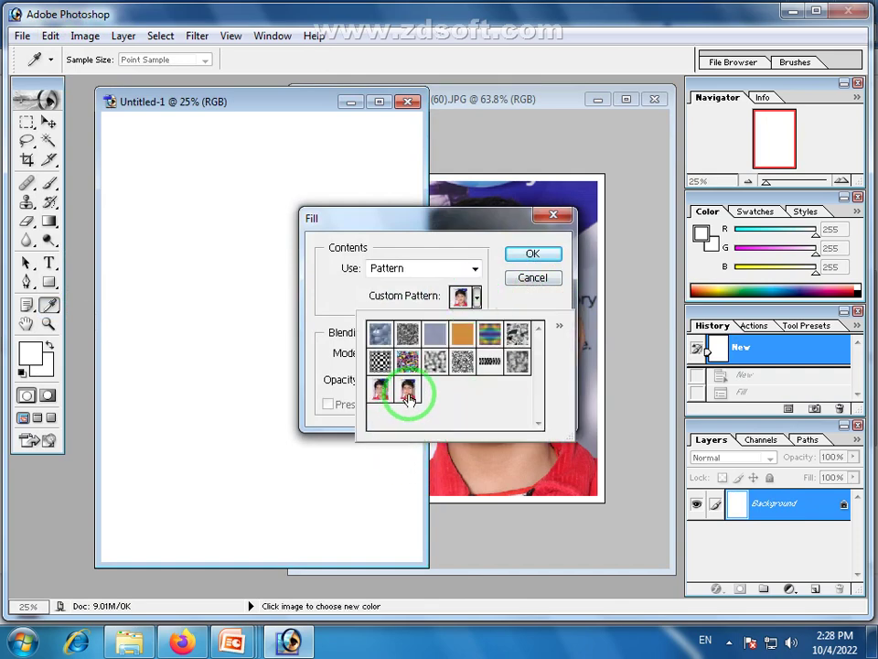
pyautogui.click(557, 254)
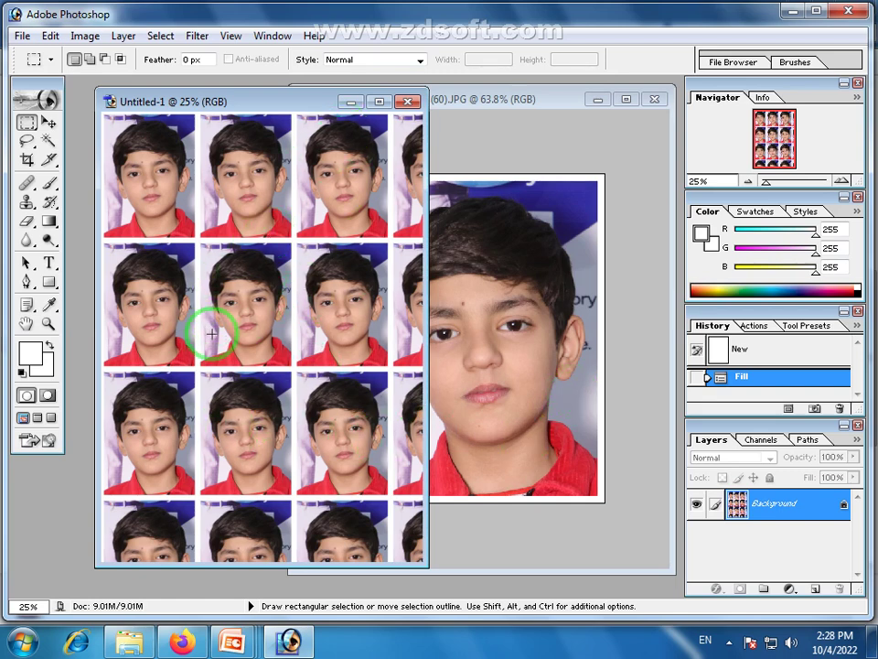
# Minimize the pattern-filled document and reposition the cropped photo's window in the workspace
pyautogui.click(351, 102)
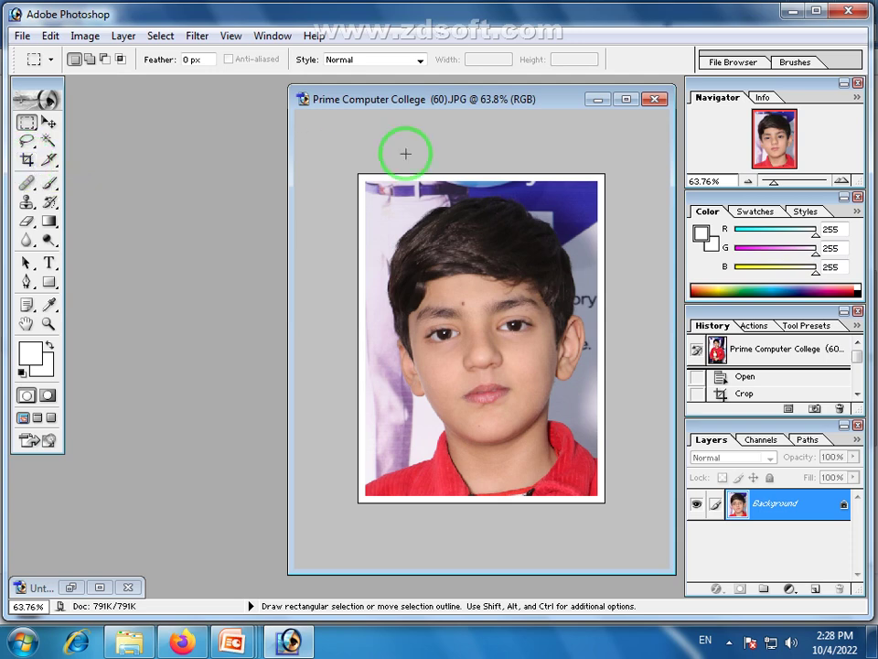
pyautogui.moveTo(549, 87); pyautogui.dragTo(426, 94)
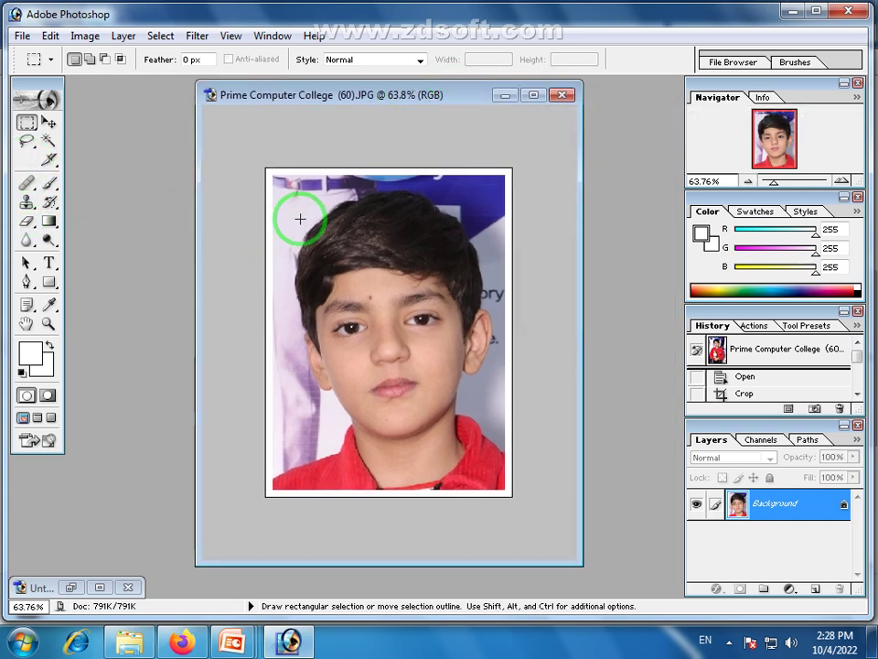
pyautogui.moveTo(303, 213); pyautogui.dragTo(348, 294)
pyautogui.moveTo(421, 366); pyautogui.dragTo(485, 415)
pyautogui.click(28, 161)
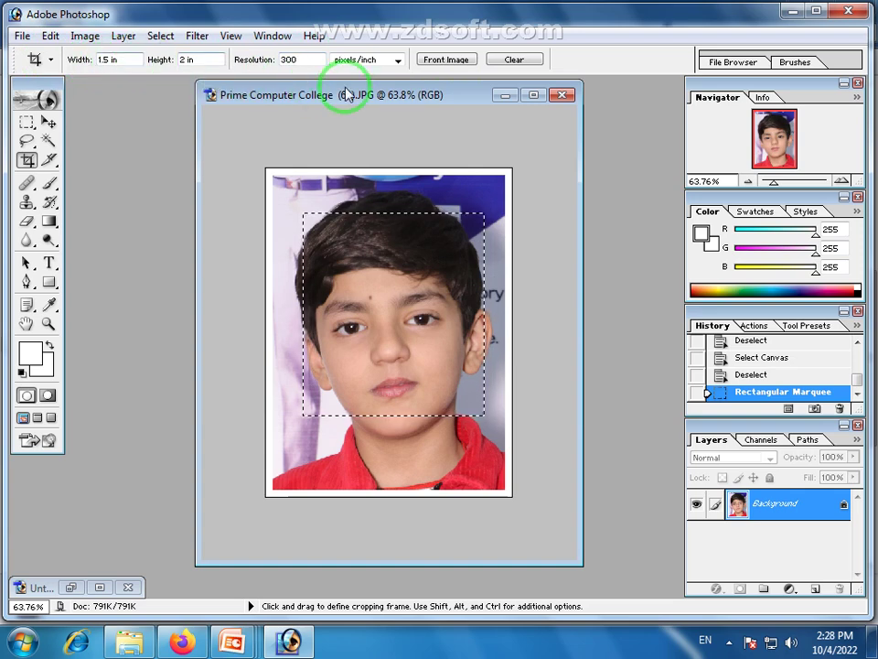
pyautogui.hotkey('ctrl', 'd')
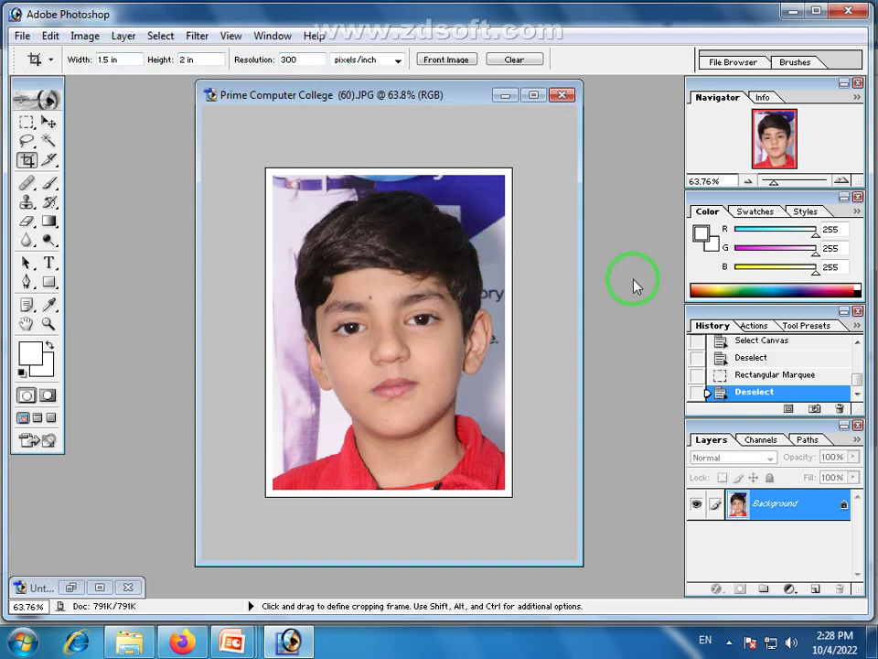
# Restore the photo to its original uncropped state from the opening history snapshot
pyautogui.scroll(5, 734, 360)
pyautogui.click(734, 361)
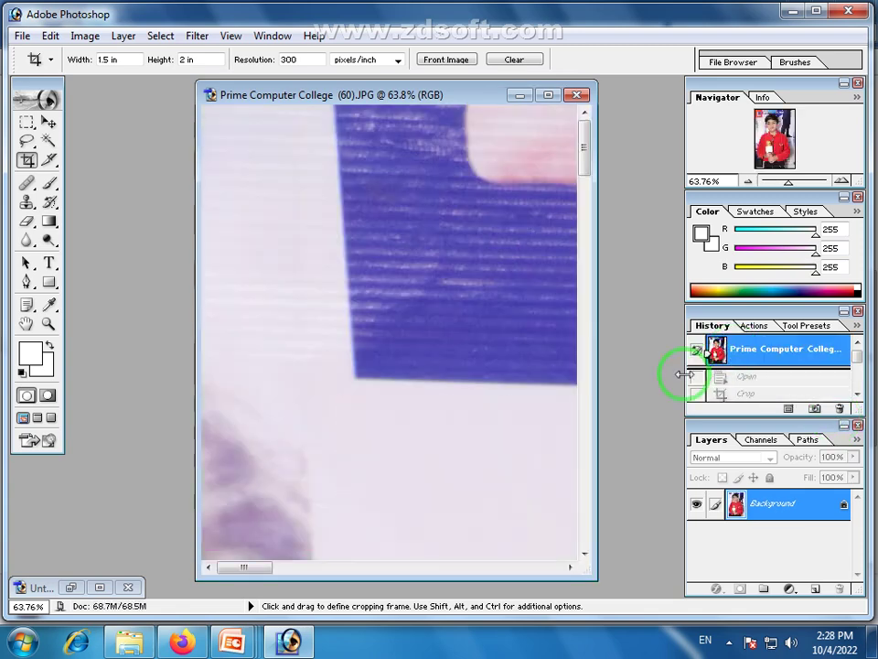
pyautogui.moveTo(800, 186); pyautogui.dragTo(765, 184)
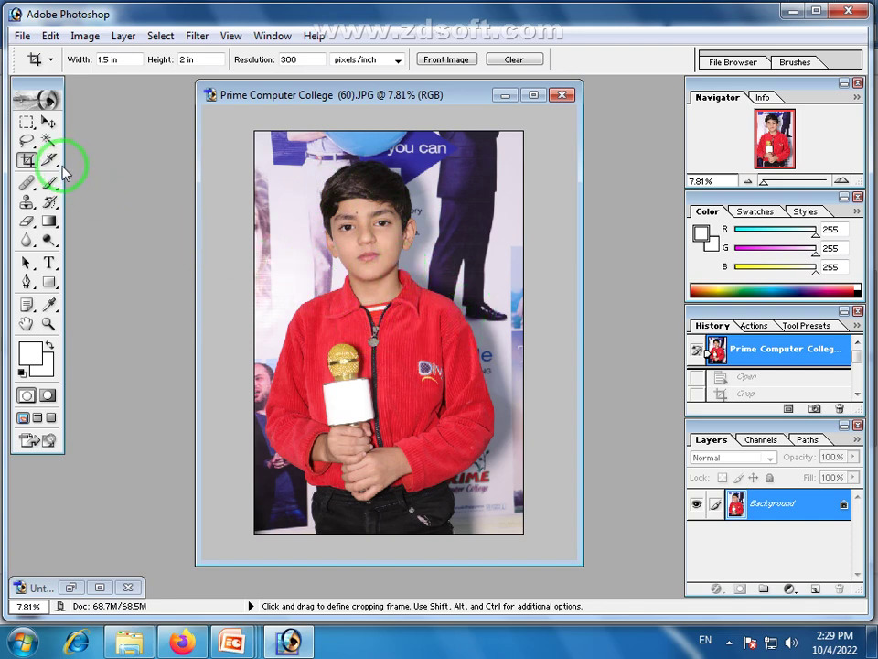
# Draw one slice around the boy's head and shoulders and a full-width slice across his chest with the Slice tool
pyautogui.moveTo(56, 168); pyautogui.dragTo(126, 165)
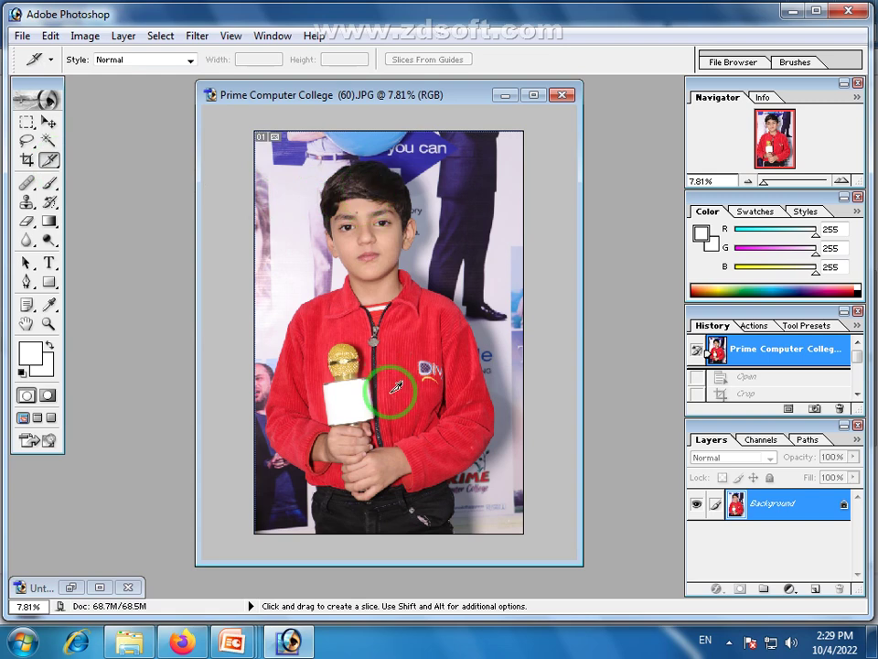
pyautogui.moveTo(311, 152); pyautogui.dragTo(429, 333)
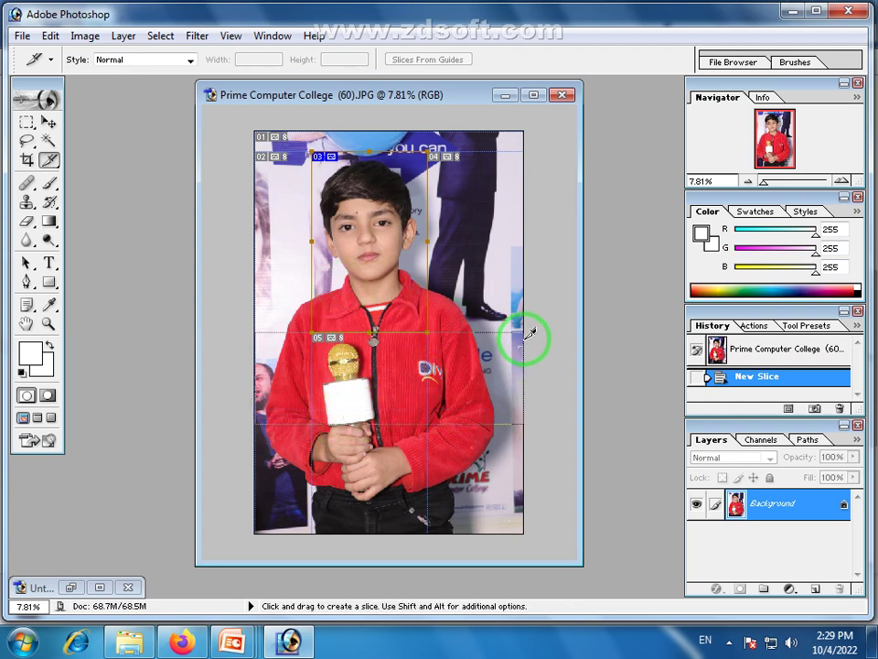
pyautogui.moveTo(527, 327); pyautogui.dragTo(256, 423)
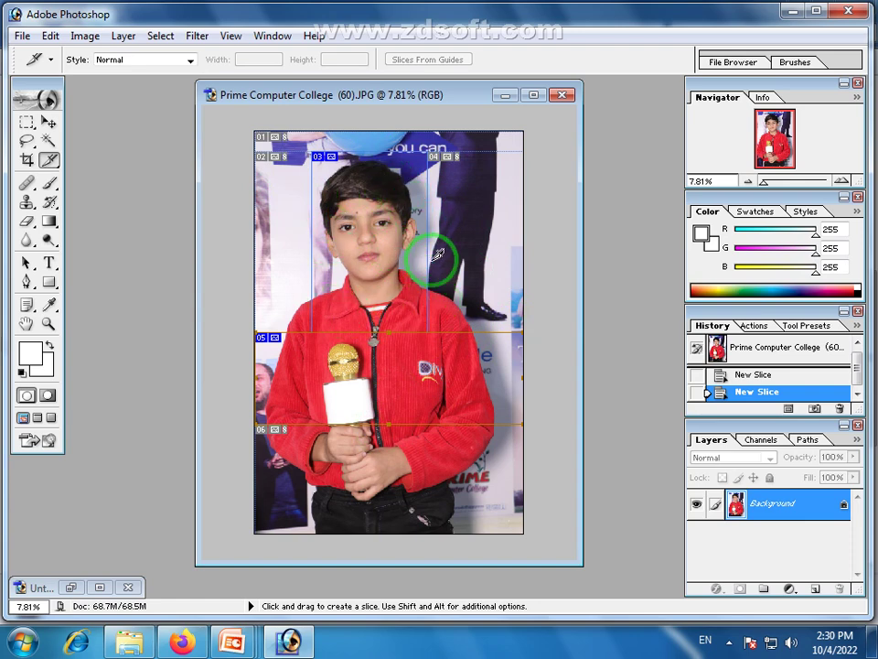
# Adjust the slice borders with the Slice Select tool, moving the lower edge of the chest slice slightly down
pyautogui.click(55, 163)
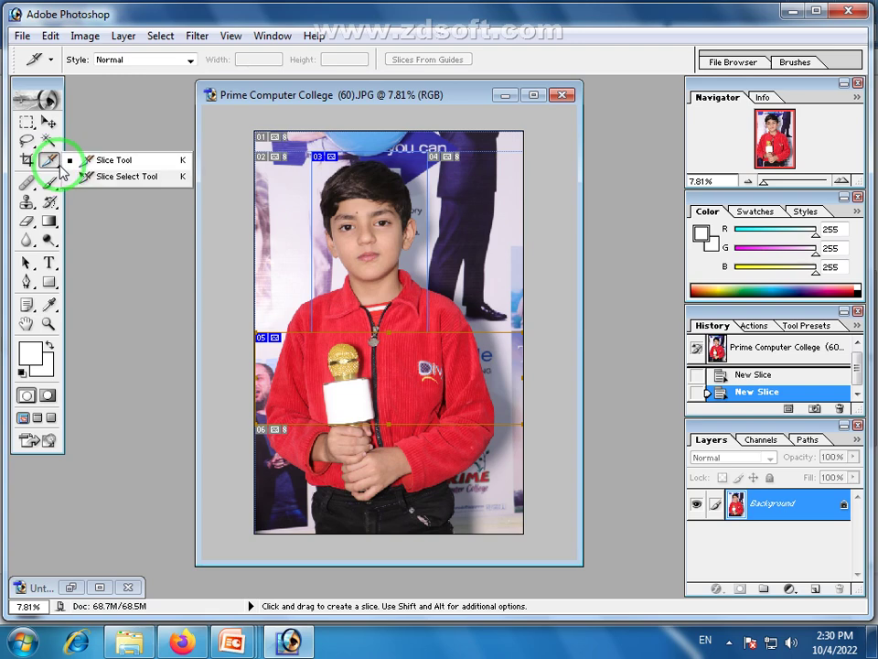
pyautogui.click(146, 179)
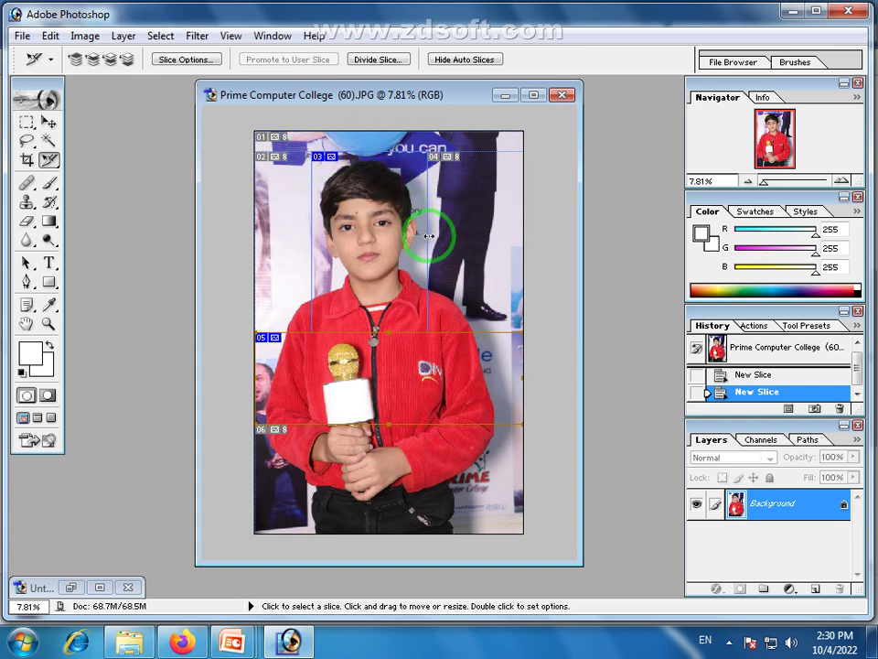
pyautogui.moveTo(431, 239)
pyautogui.mouseDown()
pyautogui.moveTo(449, 238)
pyautogui.moveTo(429, 240)
pyautogui.mouseUp()
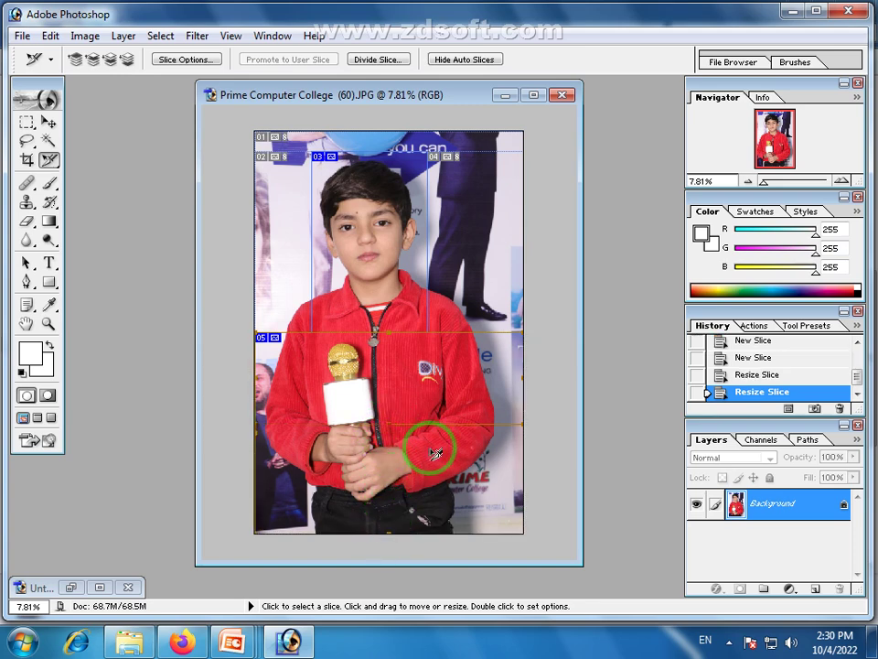
pyautogui.moveTo(422, 424)
pyautogui.mouseDown()
pyautogui.moveTo(423, 465)
pyautogui.moveTo(395, 532)
pyautogui.moveTo(398, 426)
pyautogui.moveTo(407, 435)
pyautogui.mouseUp()
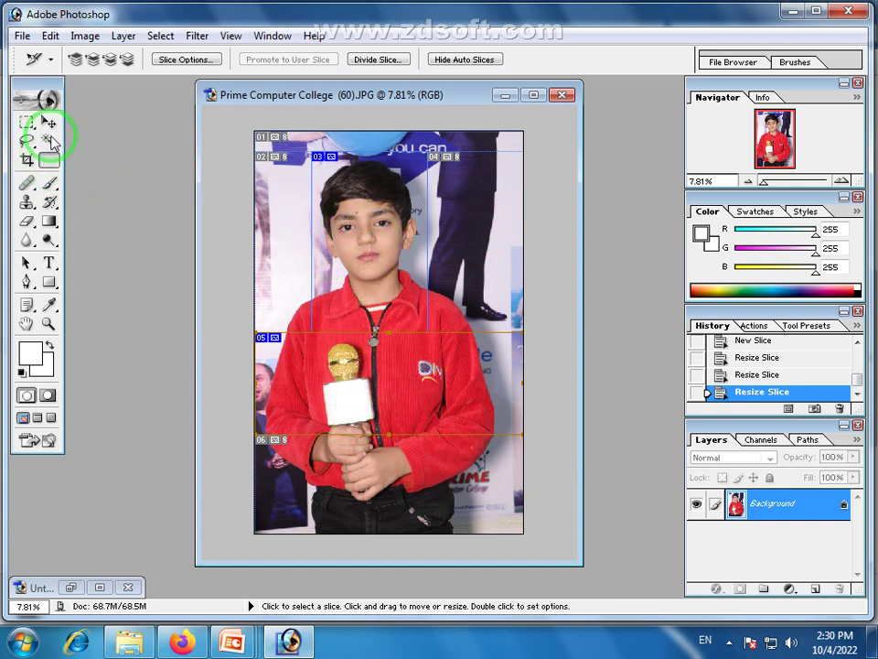
pyautogui.moveTo(410, 92); pyautogui.dragTo(388, 100)
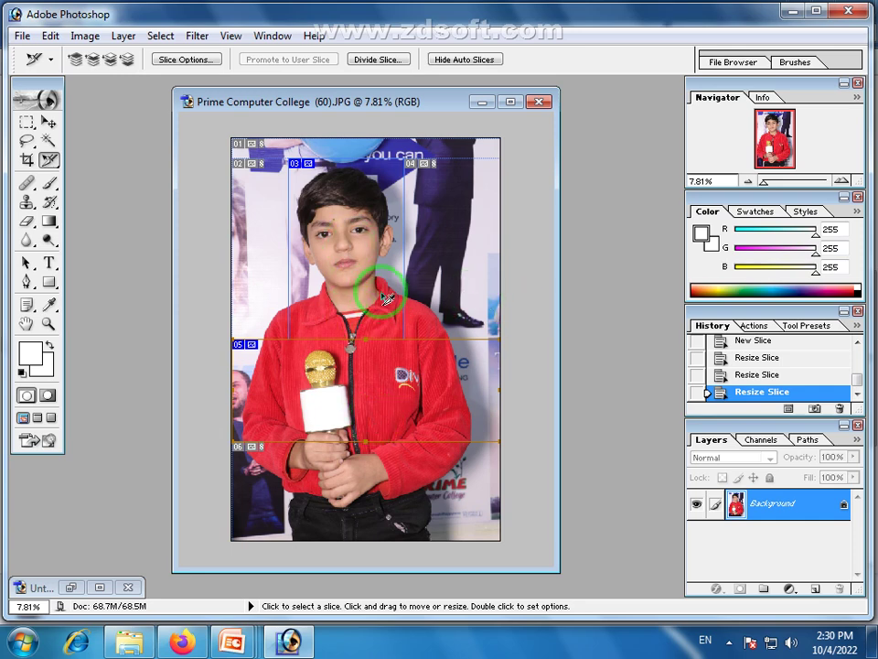
pyautogui.click(46, 163)
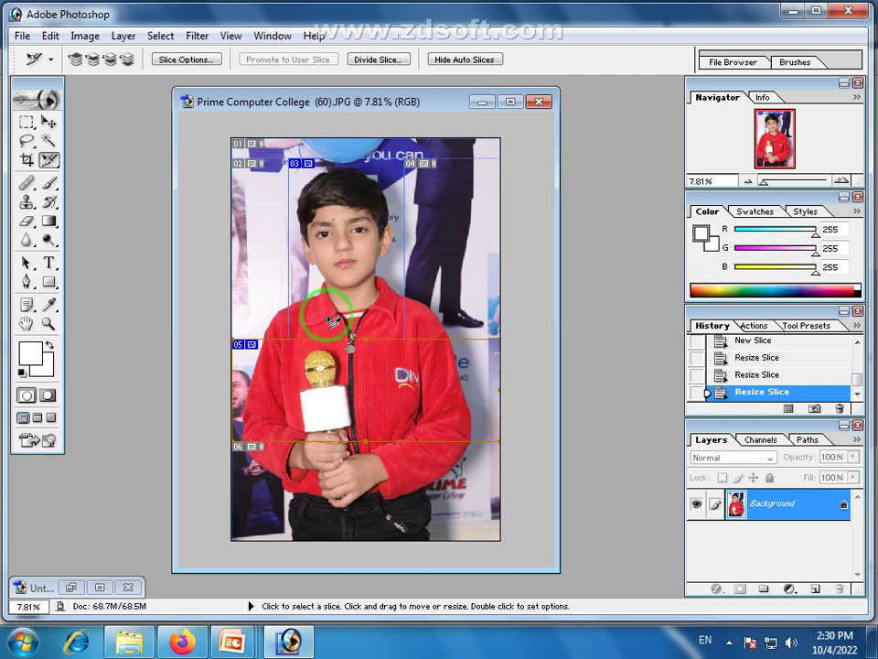
# Save the sliced photo for web as GIF, exporting HTML and Images with All Slices to the Desktop as Prime-Computer-College--(60)
pyautogui.click(22, 37)
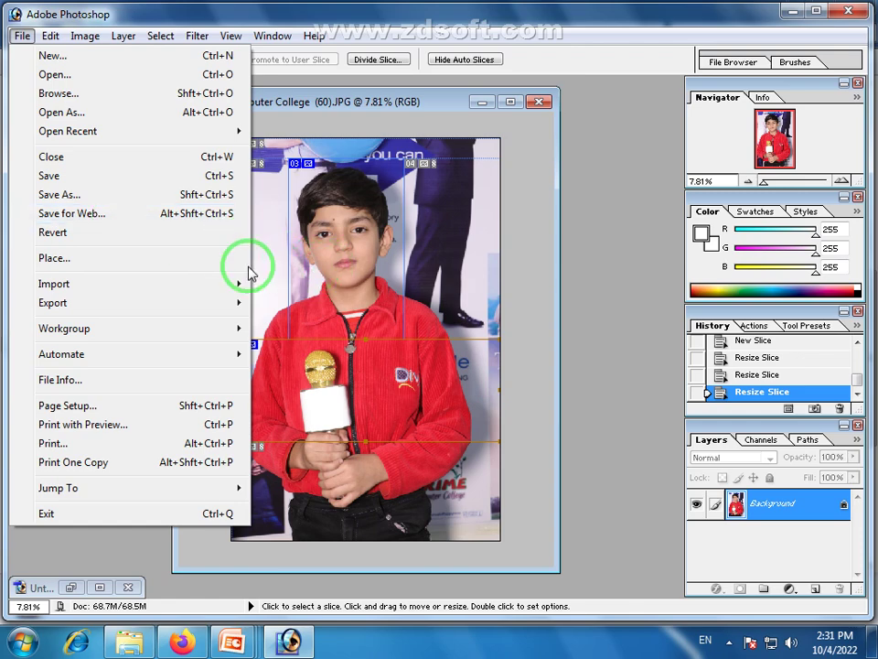
pyautogui.click(81, 220)
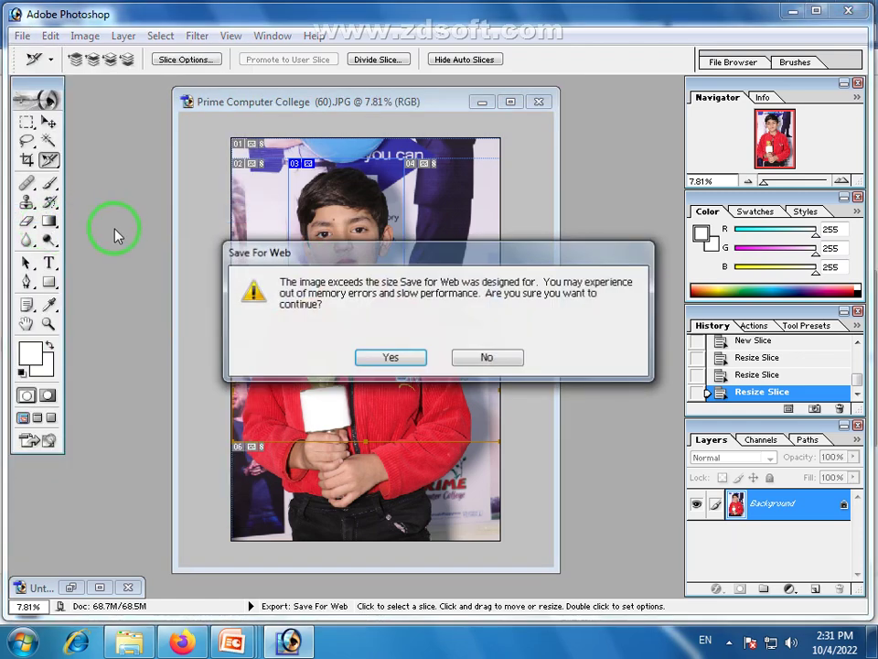
pyautogui.click(396, 356)
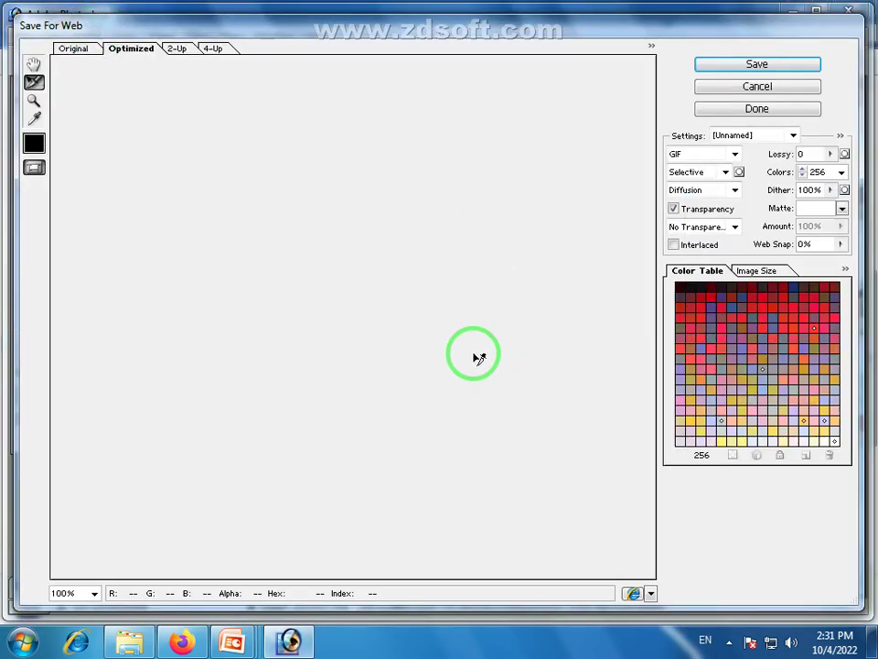
pyautogui.moveTo(713, 32)
pyautogui.mouseDown()
pyautogui.moveTo(611, 134)
pyautogui.moveTo(697, 33)
pyautogui.mouseUp()
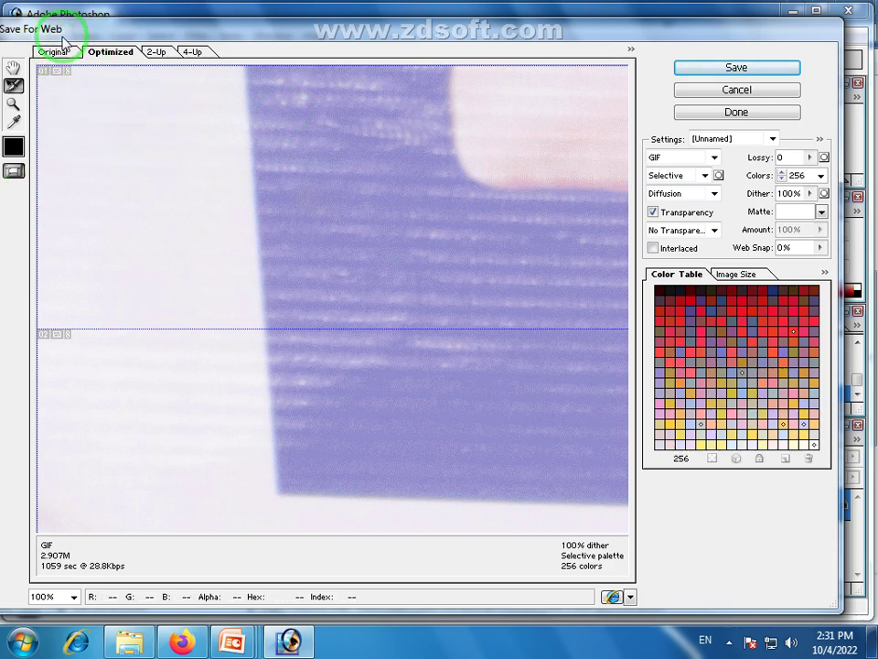
pyautogui.moveTo(634, 30); pyautogui.dragTo(607, 39)
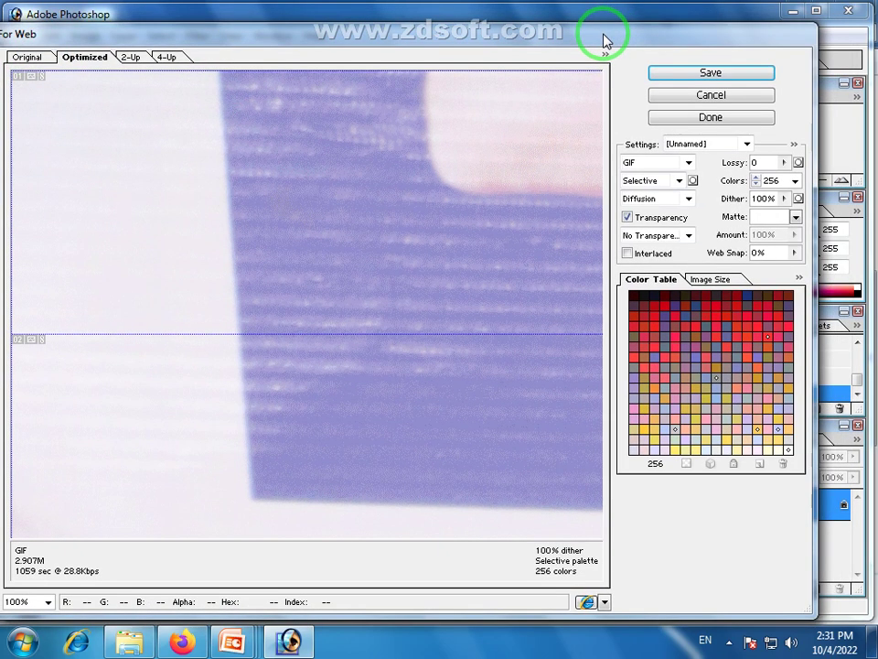
pyautogui.click(711, 73)
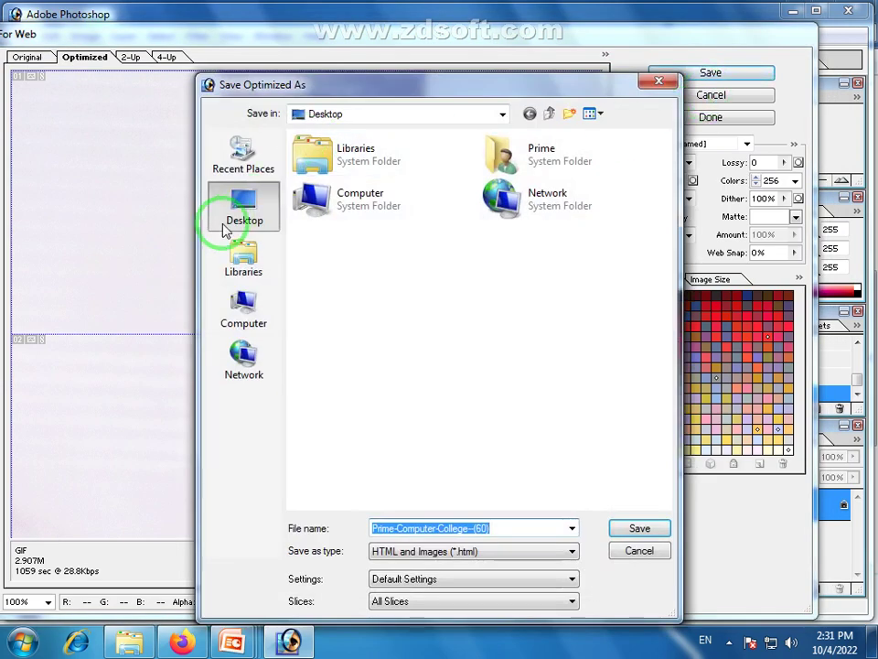
pyautogui.click(240, 217)
pyautogui.click(639, 529)
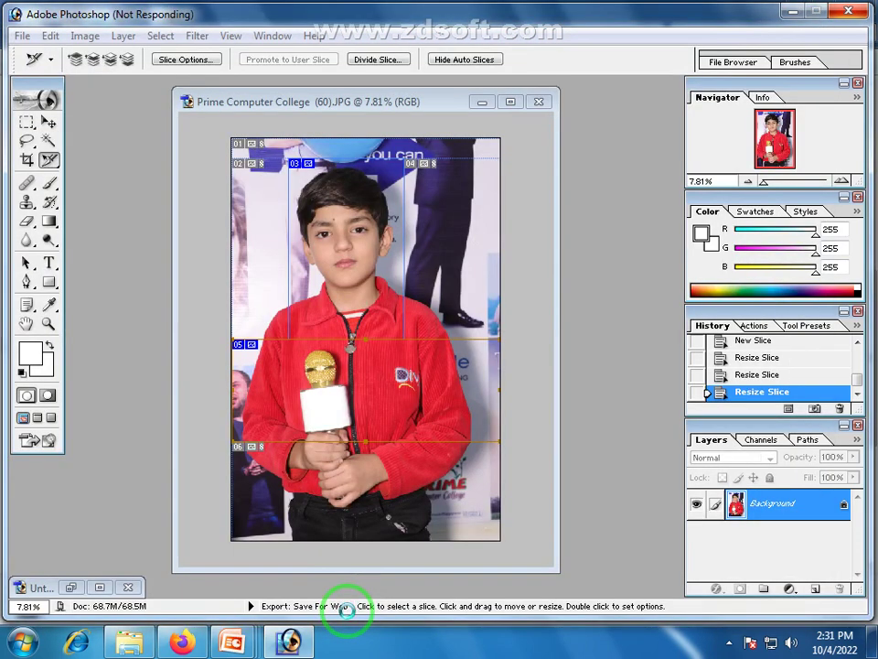
# Switch to the Windows desktop and select the exported HTML file and images folder
pyautogui.click(873, 646)
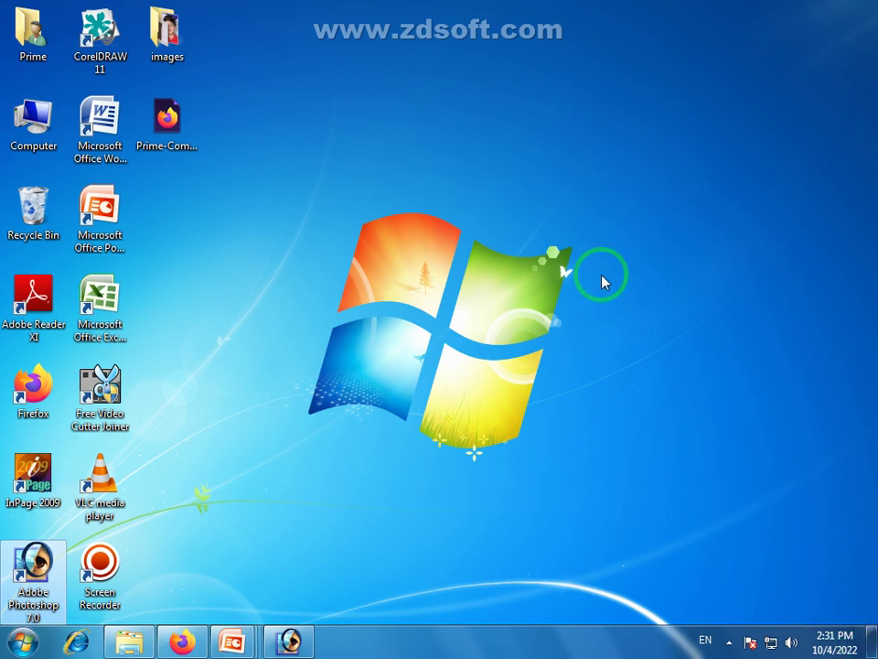
pyautogui.moveTo(174, 114); pyautogui.dragTo(154, 18)
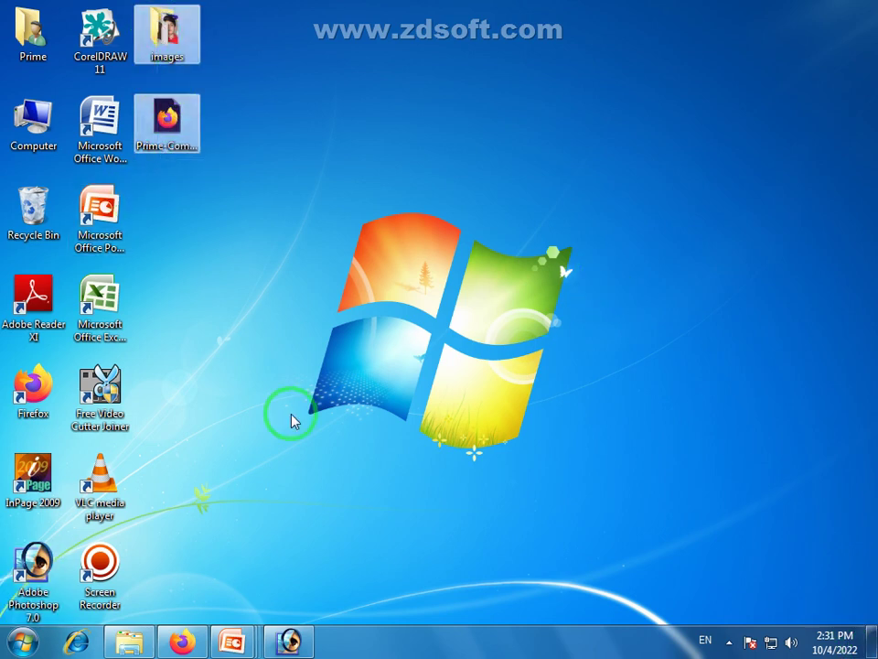
# Open the exported images folder on the desktop to see the slice files
pyautogui.click(336, 297)
pyautogui.click(167, 146)
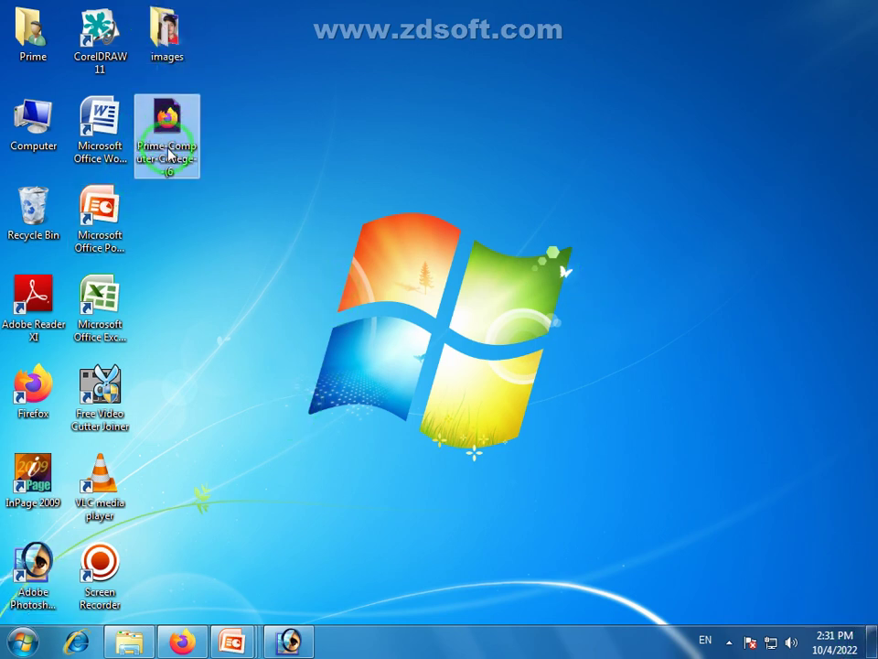
pyautogui.click(245, 236)
pyautogui.click(175, 53)
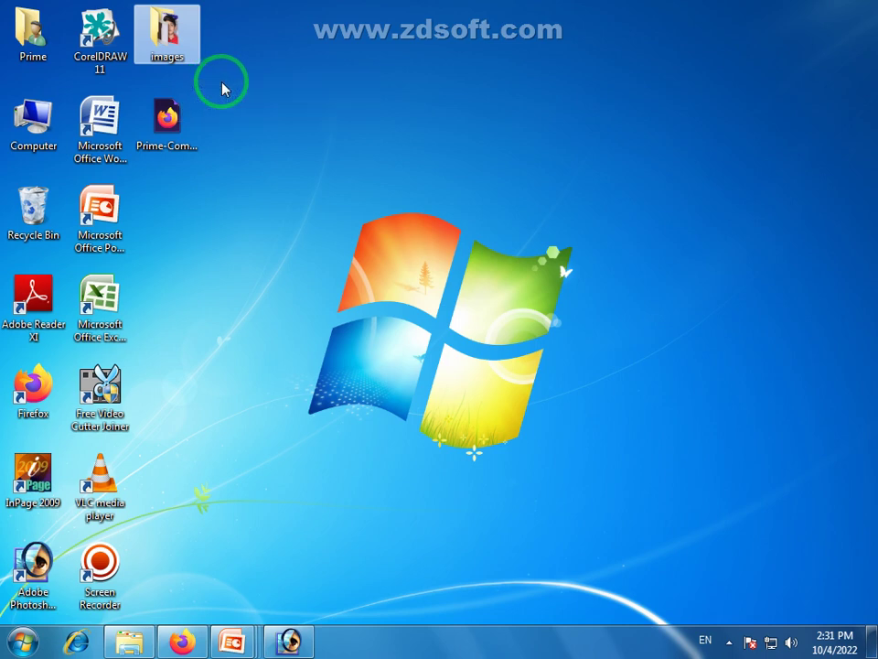
pyautogui.click(286, 84)
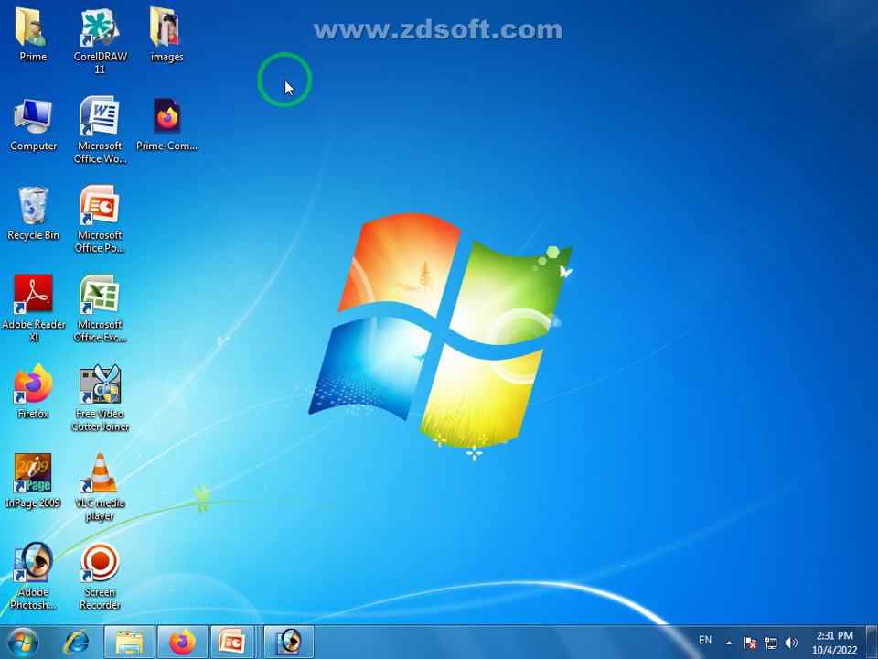
pyautogui.click(172, 40)
pyautogui.doubleClick(172, 40)
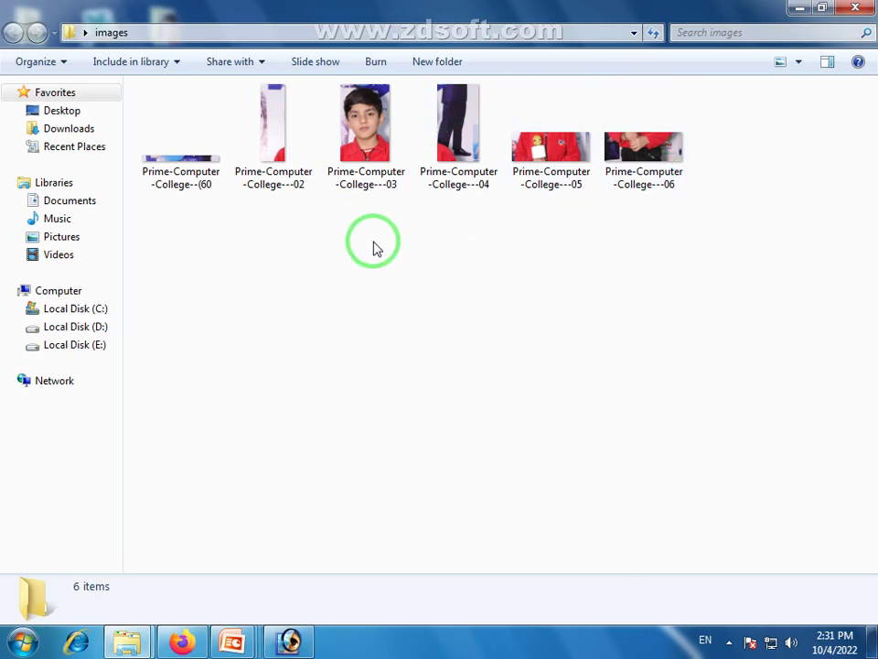
# View the head-and-shoulders slice Prime-Computer-College---03 in Internet Explorer, postponing the browser setup, and close the browser
pyautogui.click(366, 151)
pyautogui.doubleClick(366, 152)
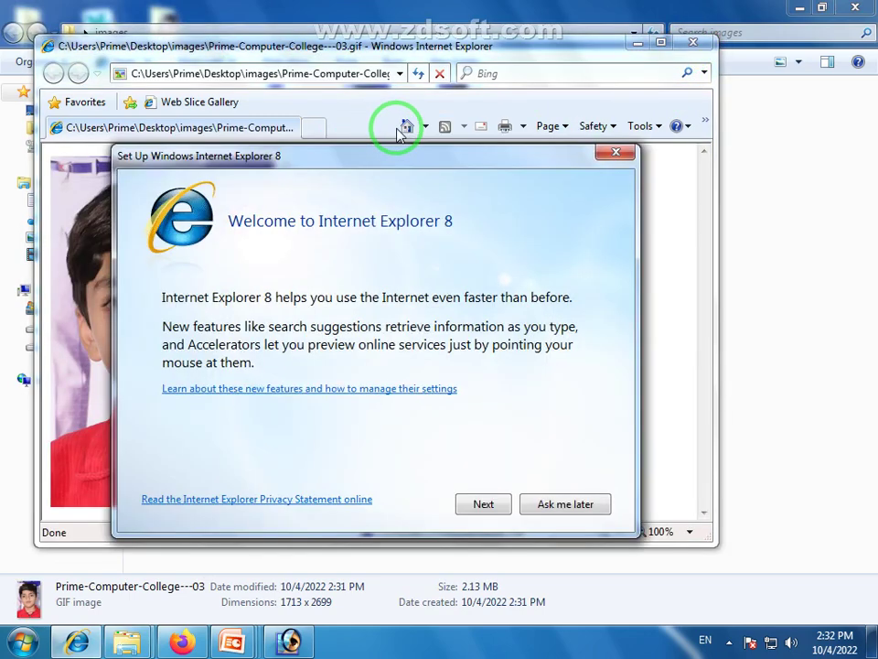
pyautogui.click(560, 504)
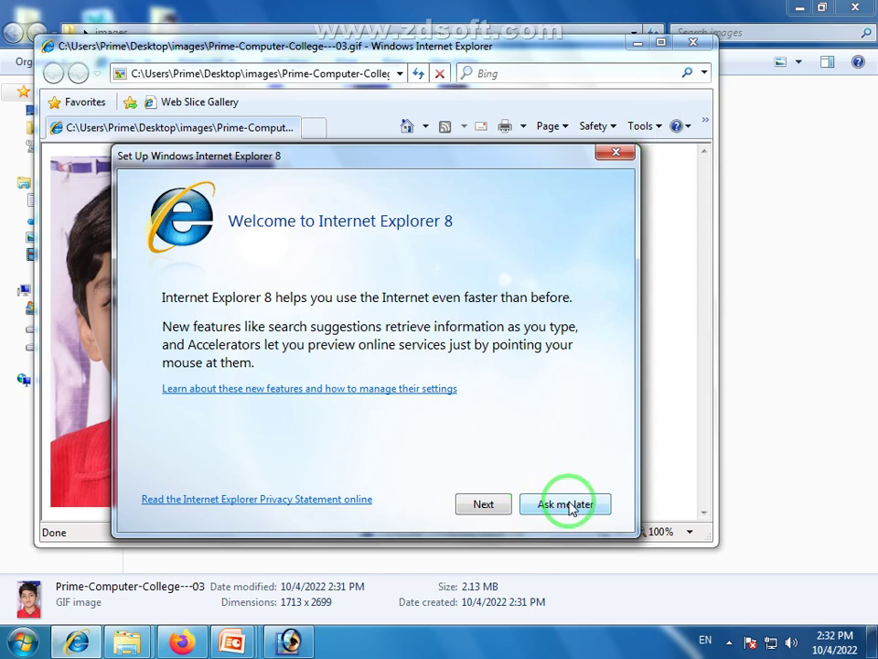
pyautogui.click(122, 130)
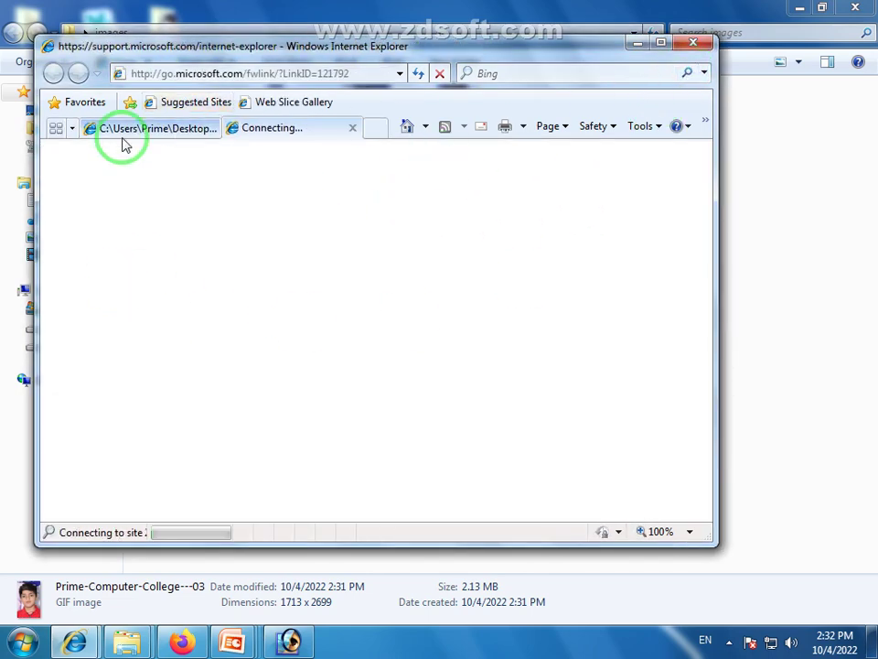
pyautogui.click(692, 42)
pyautogui.click(392, 304)
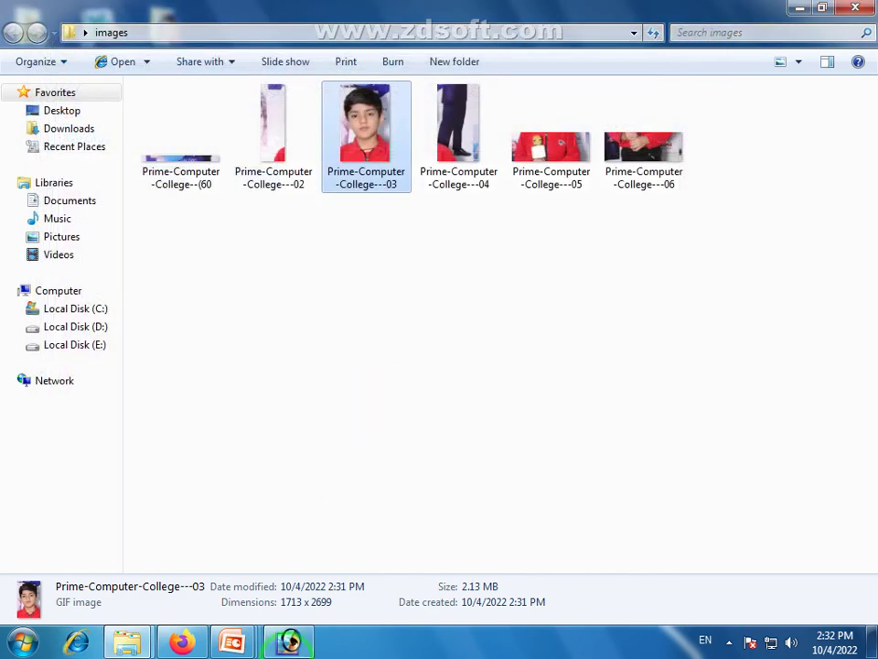
# Check the sliced portrait in Photoshop and open the exported HTML page from the desktop in Firefox
pyautogui.click(284, 638)
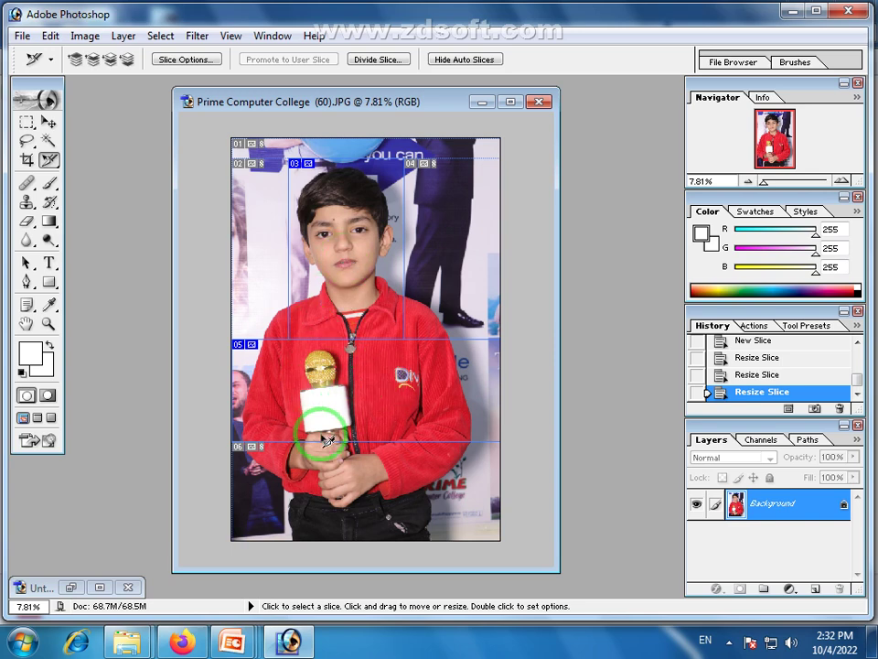
pyautogui.click(873, 642)
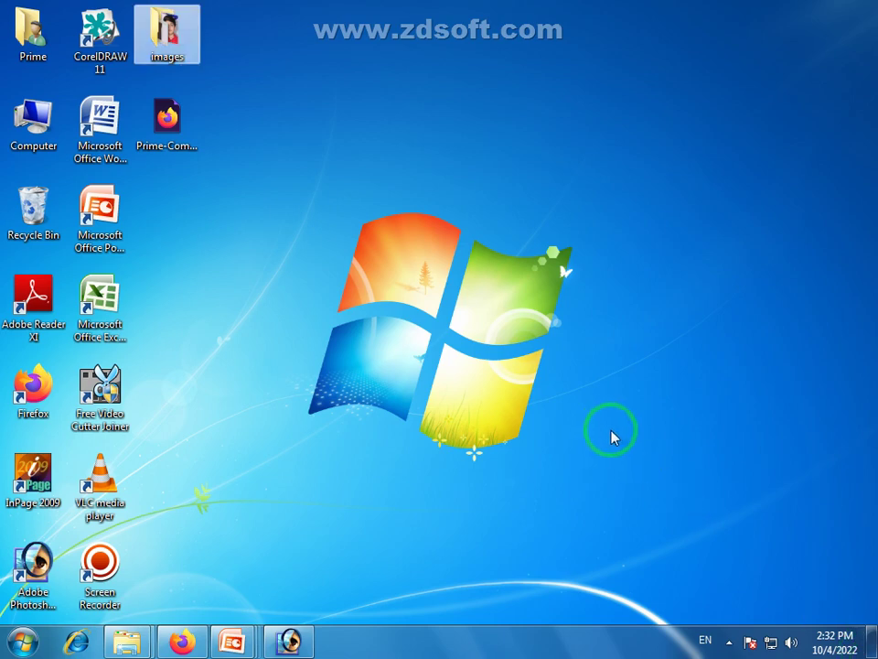
pyautogui.click(103, 203)
pyautogui.click(161, 146)
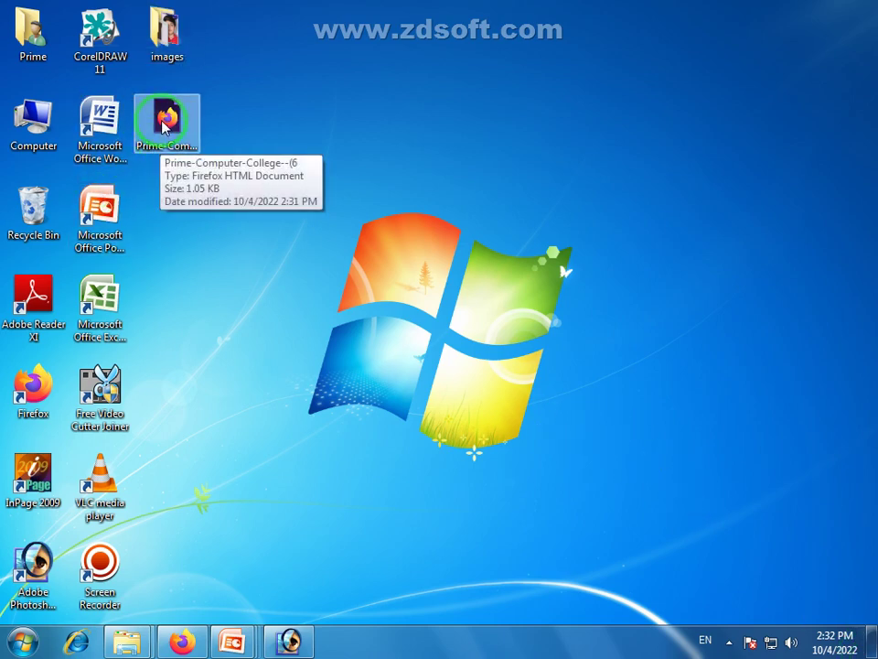
pyautogui.doubleClick(178, 139)
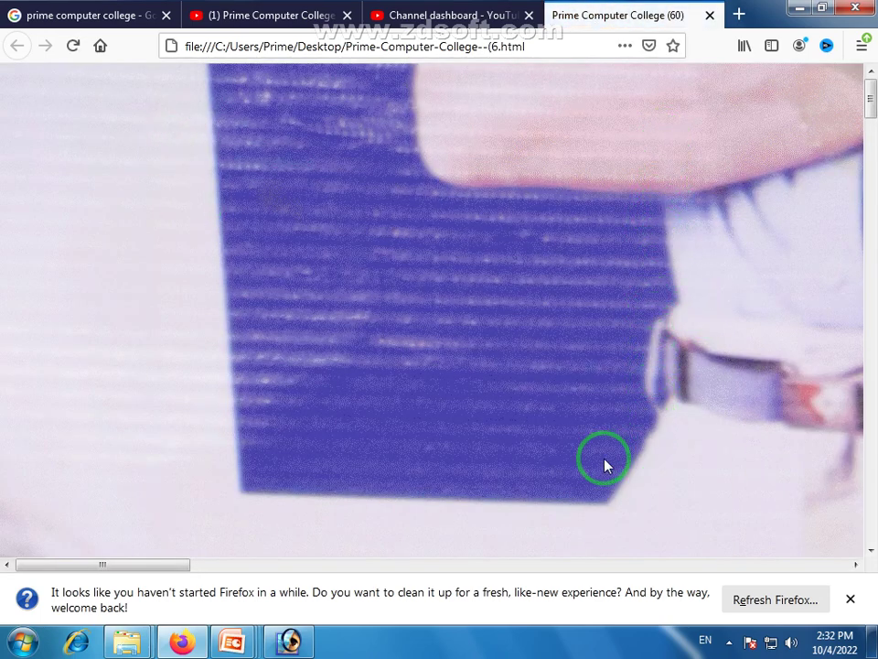
# Examine the exported page from the upper background down to the boy's jacket and back up to his face
pyautogui.moveTo(121, 566); pyautogui.dragTo(94, 562)
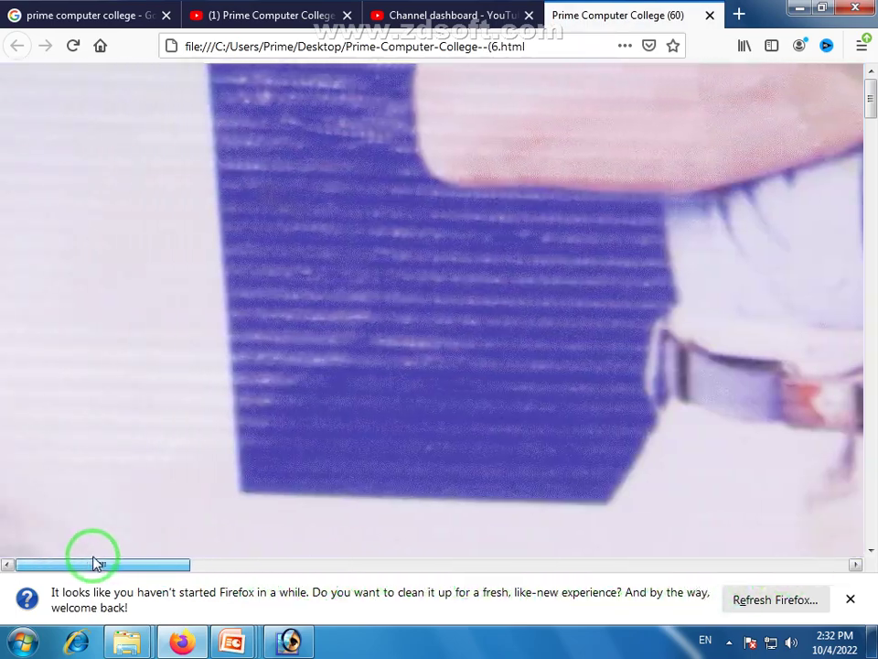
pyautogui.rightClick(405, 228)
pyautogui.click(715, 44)
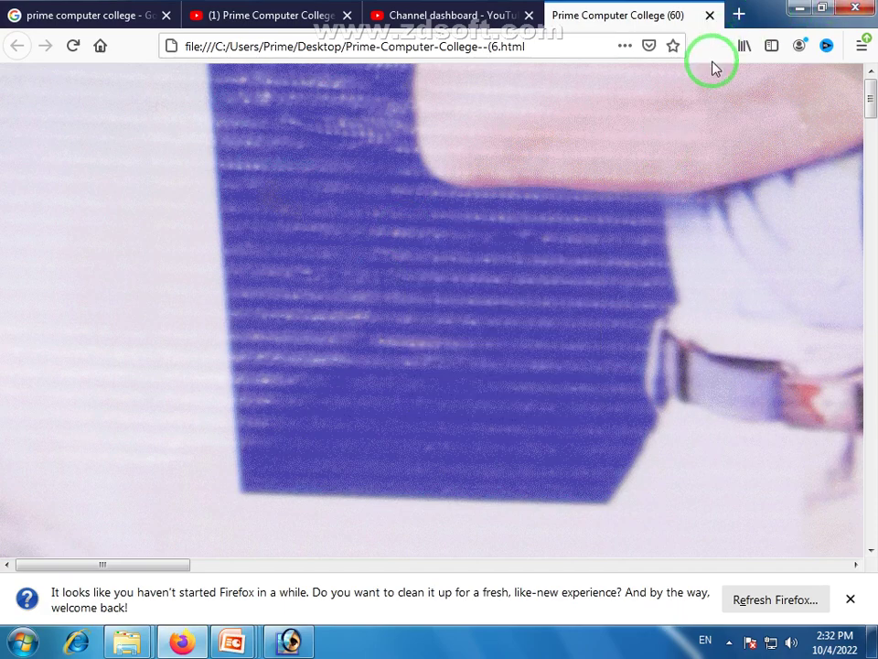
pyautogui.scroll(-3, 390, 252)
pyautogui.scroll(2, 561, 294)
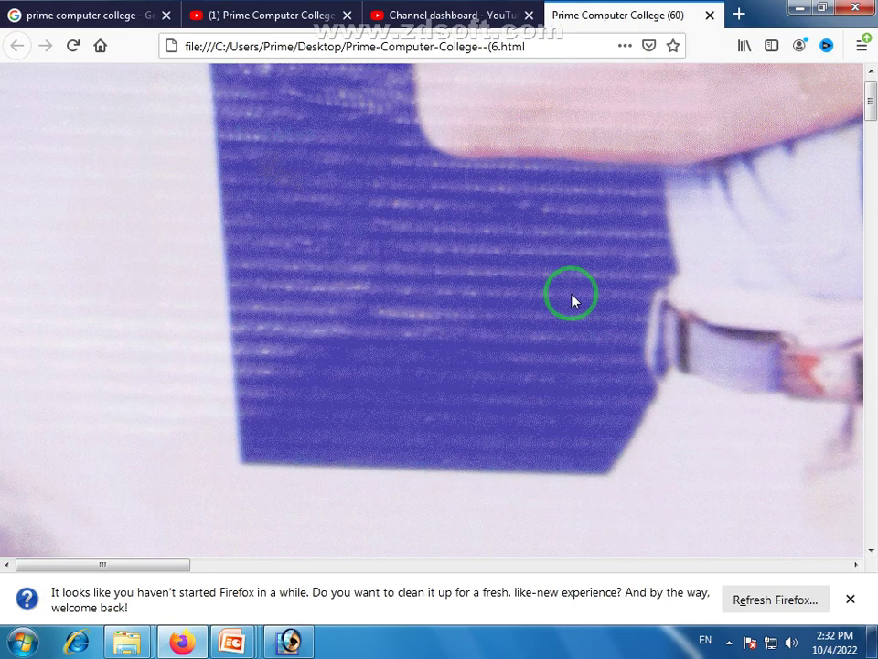
pyautogui.scroll(-10, 572, 300)
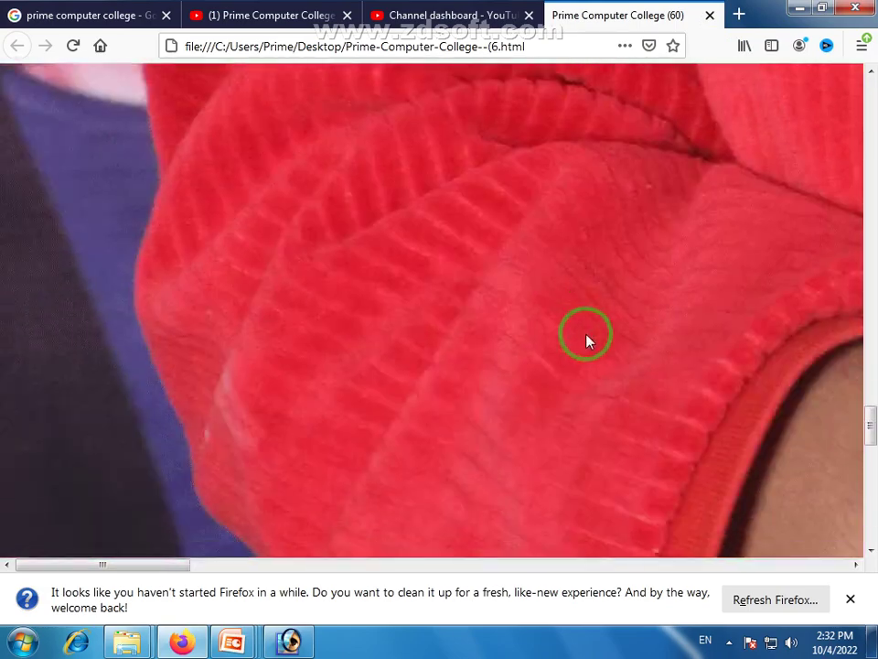
pyautogui.scroll(-5, 590, 329)
pyautogui.moveTo(161, 565); pyautogui.dragTo(372, 496)
pyautogui.scroll(5, 427, 408)
pyautogui.scroll(5, 605, 327)
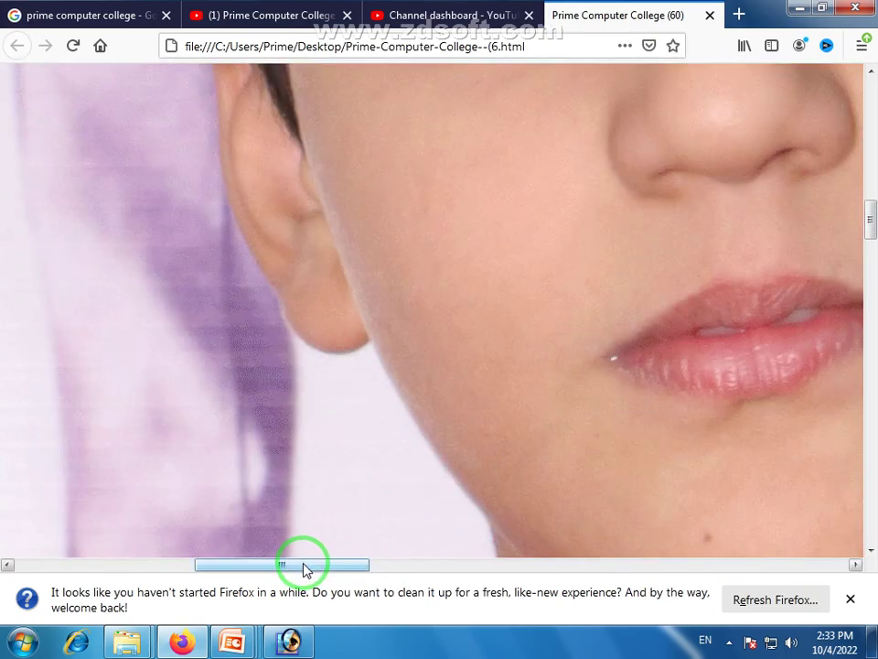
# Inspect the boy's mouth, collar, eyes and hair on the exported page, checking the image options available there
pyautogui.moveTo(305, 569); pyautogui.dragTo(425, 568)
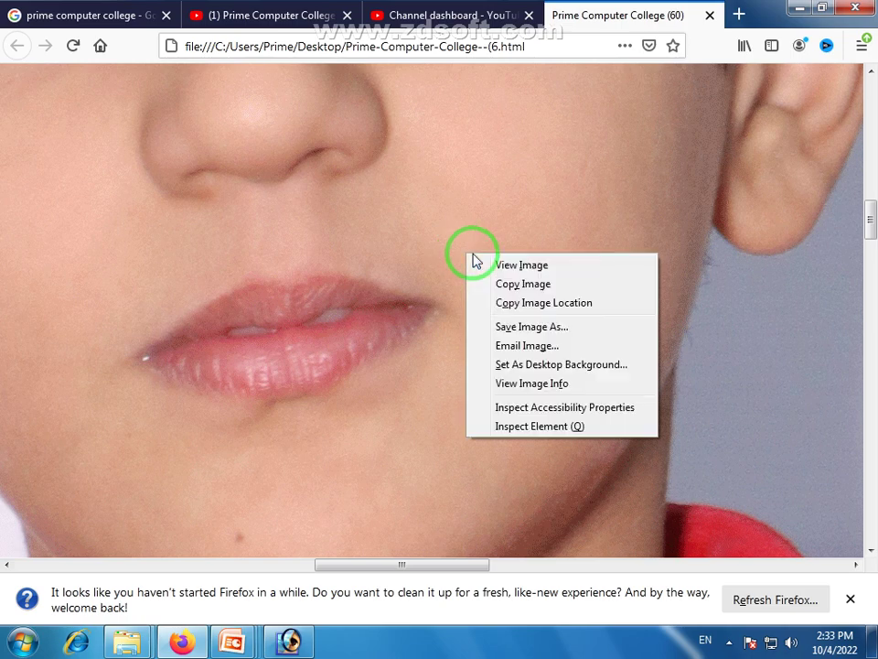
pyautogui.click(342, 164)
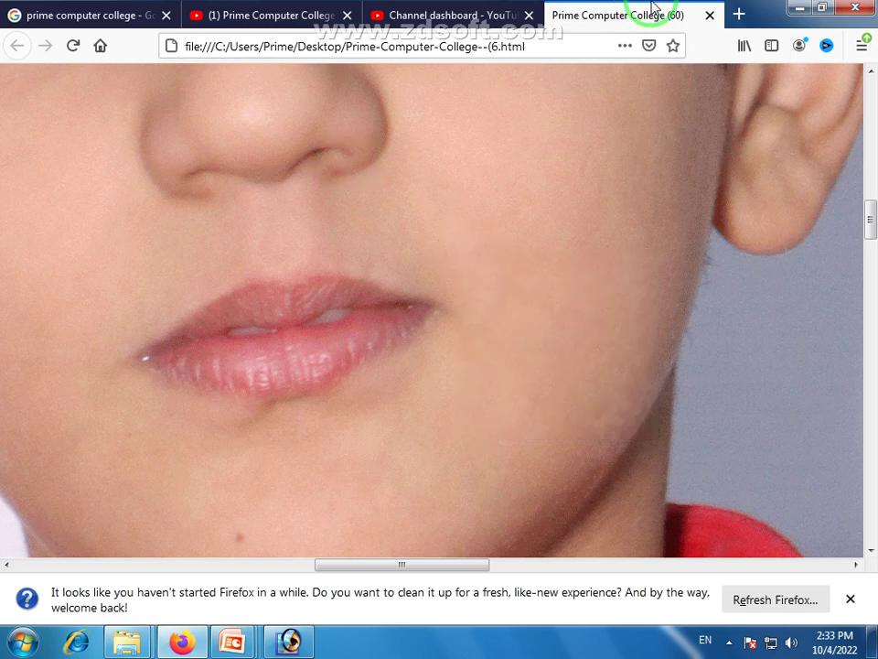
pyautogui.rightClick(769, 13)
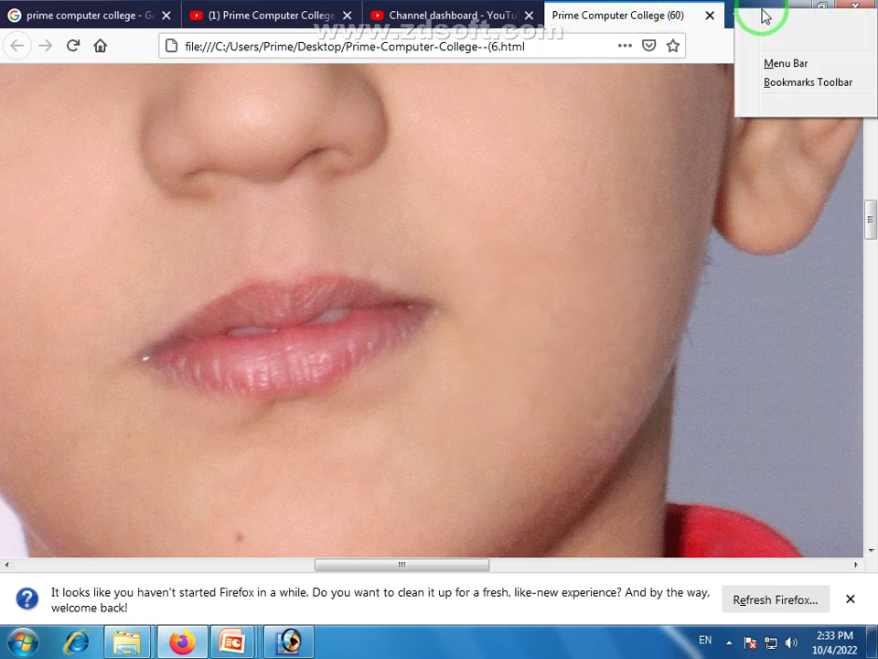
pyautogui.click(421, 311)
pyautogui.scroll(-5, 416, 301)
pyautogui.moveTo(395, 566); pyautogui.dragTo(514, 573)
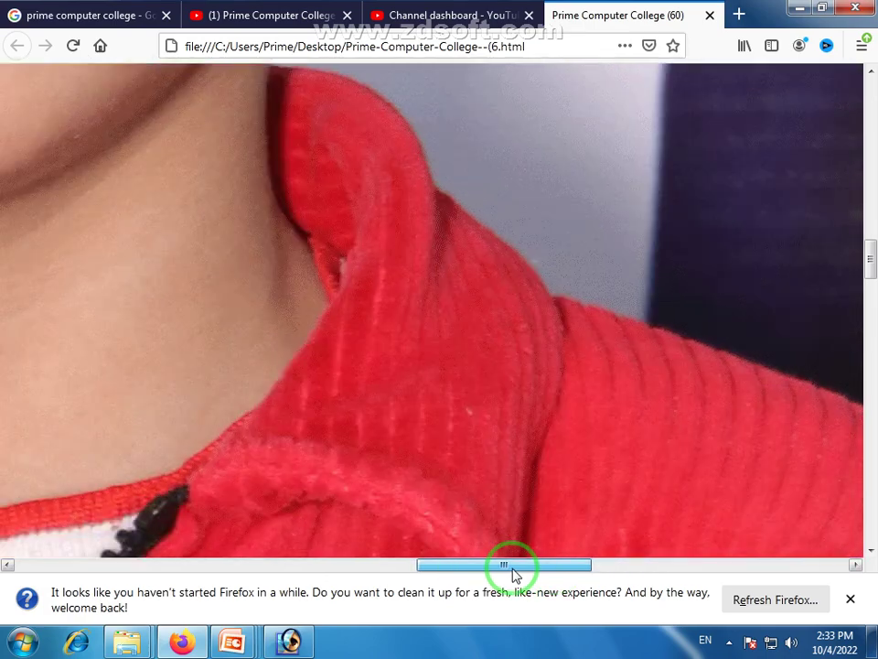
pyautogui.rightClick(502, 210)
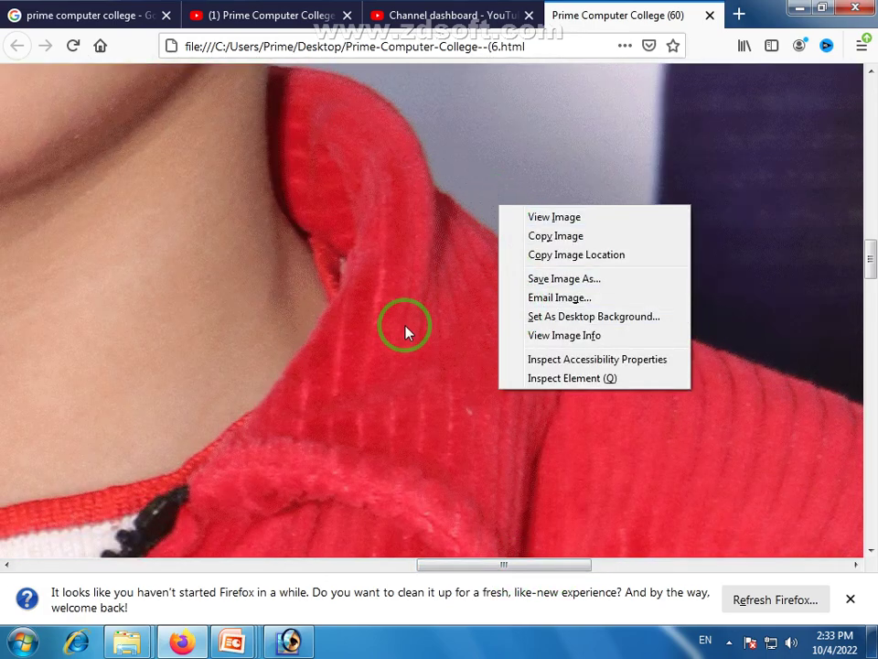
pyautogui.moveTo(435, 568); pyautogui.dragTo(351, 571)
pyautogui.scroll(12, 418, 314)
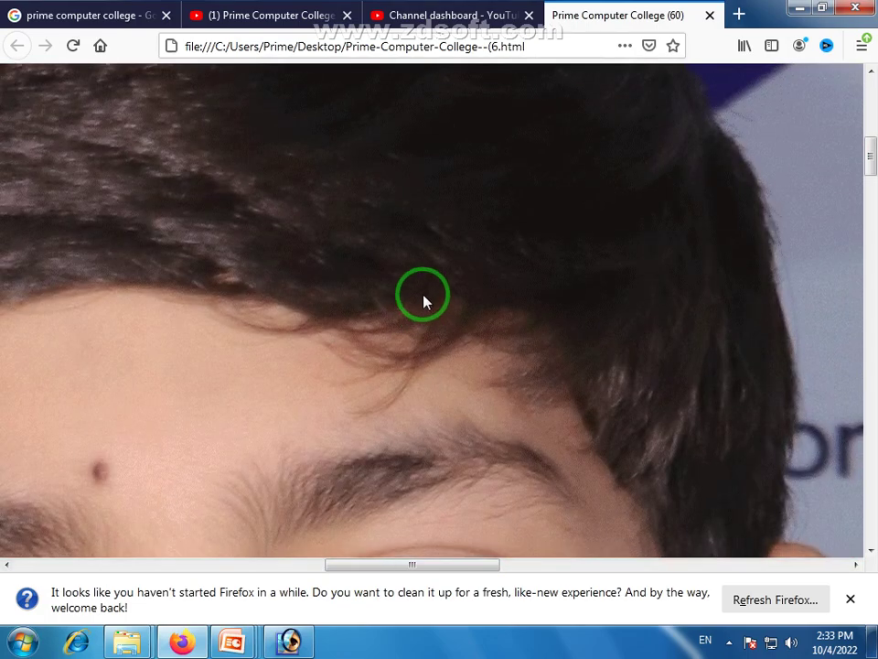
pyautogui.scroll(-5, 423, 298)
pyautogui.scroll(2, 423, 300)
pyautogui.scroll(8, 423, 299)
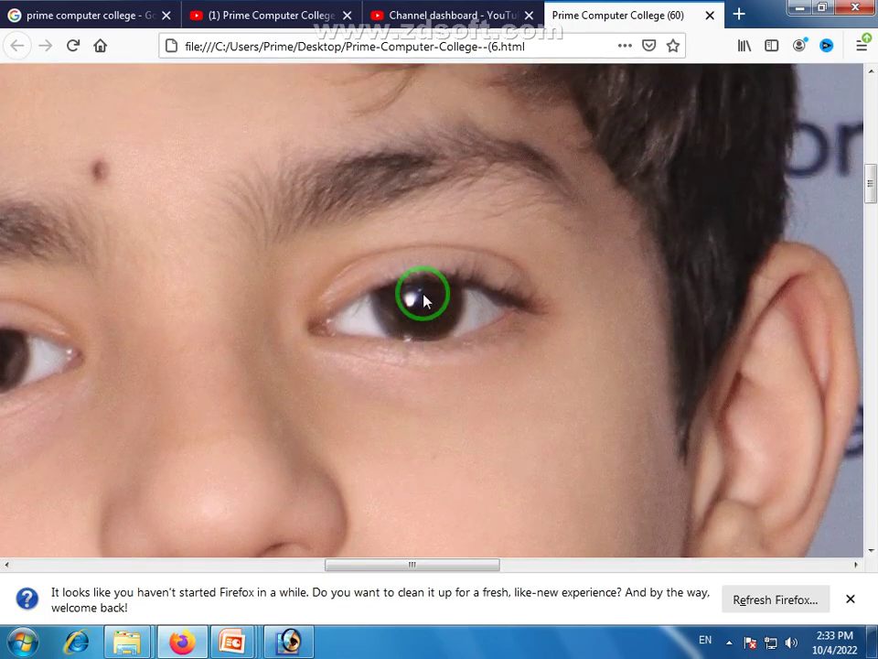
pyautogui.scroll(-4, 649, 556)
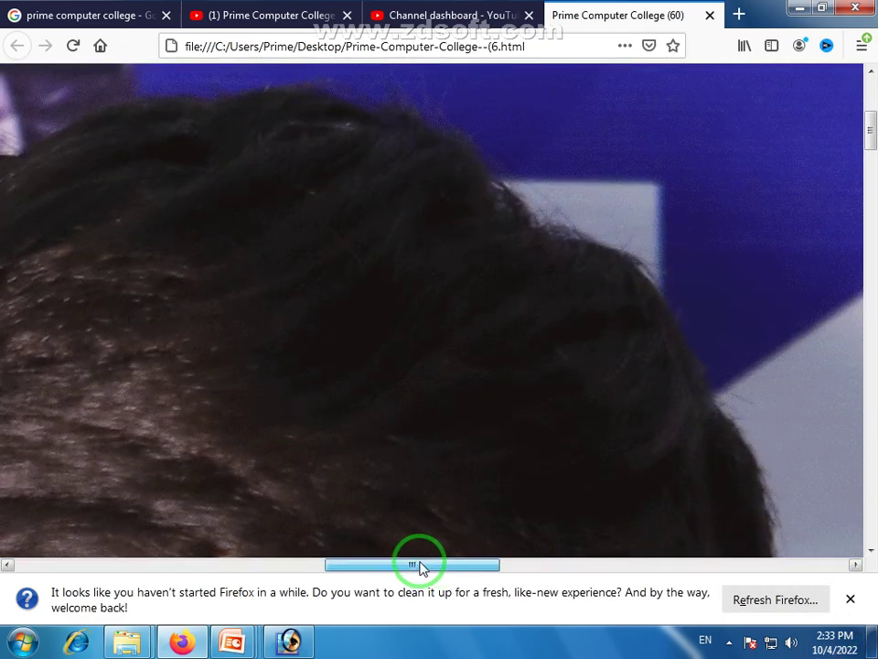
pyautogui.moveTo(420, 565); pyautogui.dragTo(241, 569)
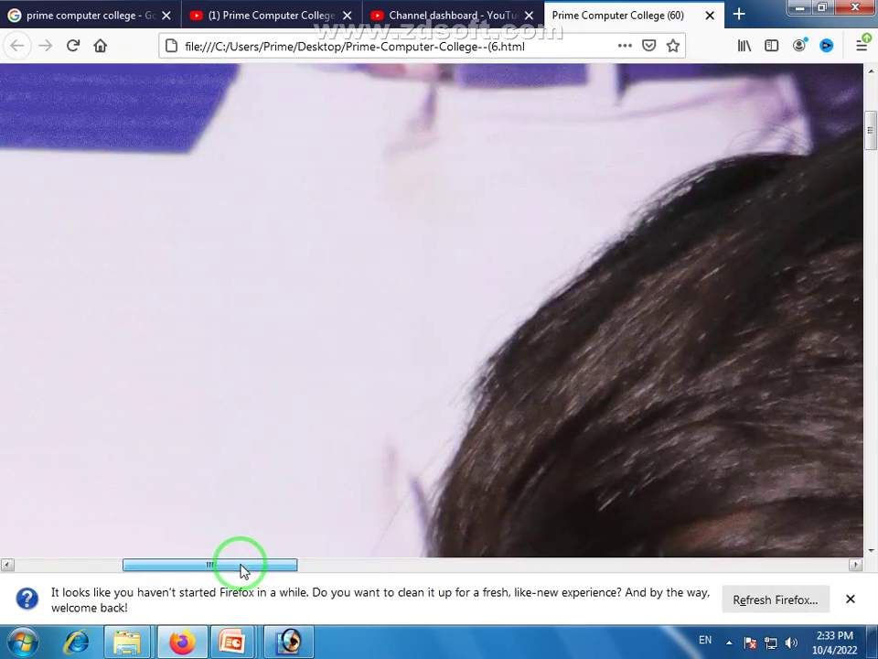
pyautogui.rightClick(440, 220)
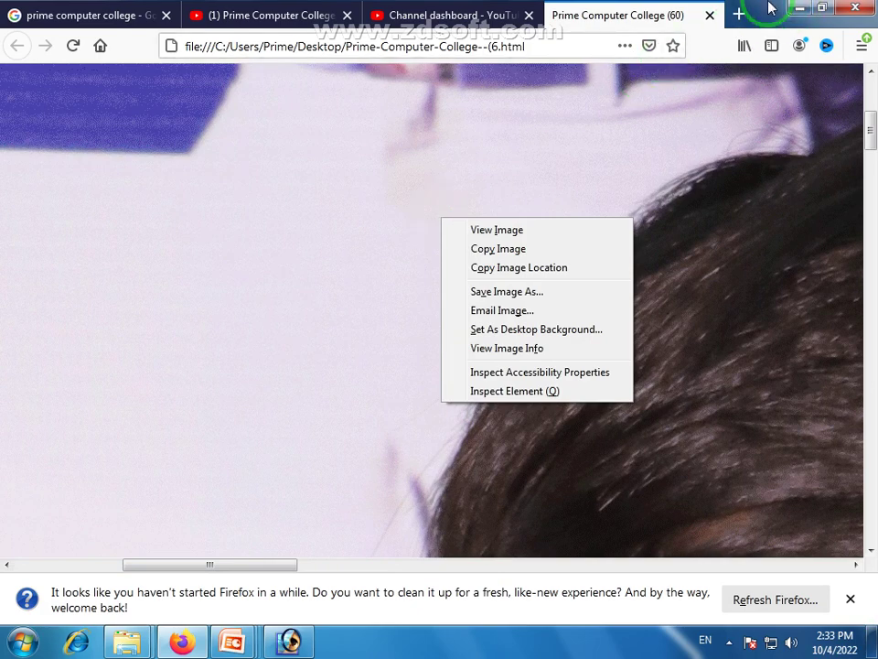
pyautogui.click(623, 55)
pyautogui.click(601, 44)
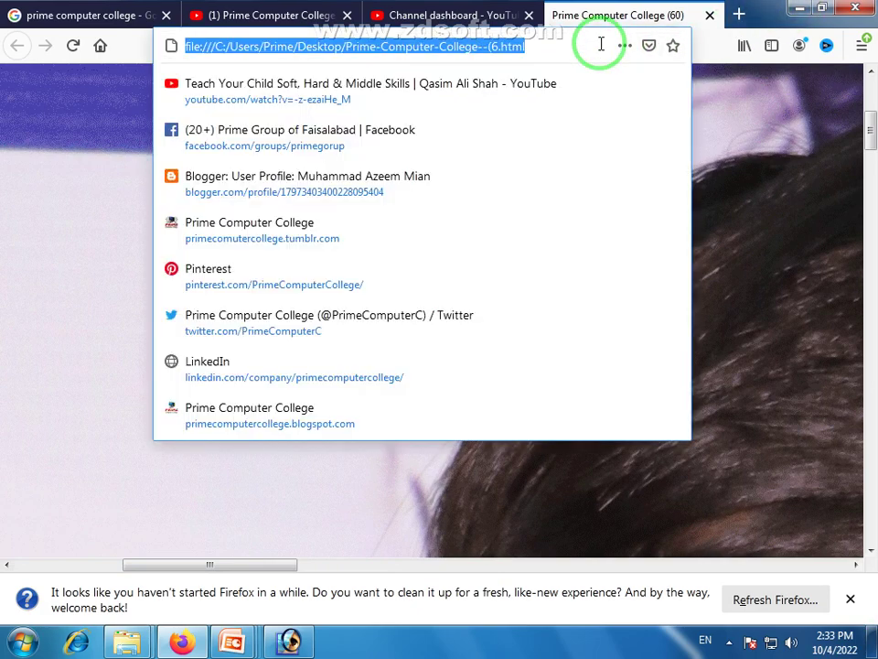
pyautogui.rightClick(718, 55)
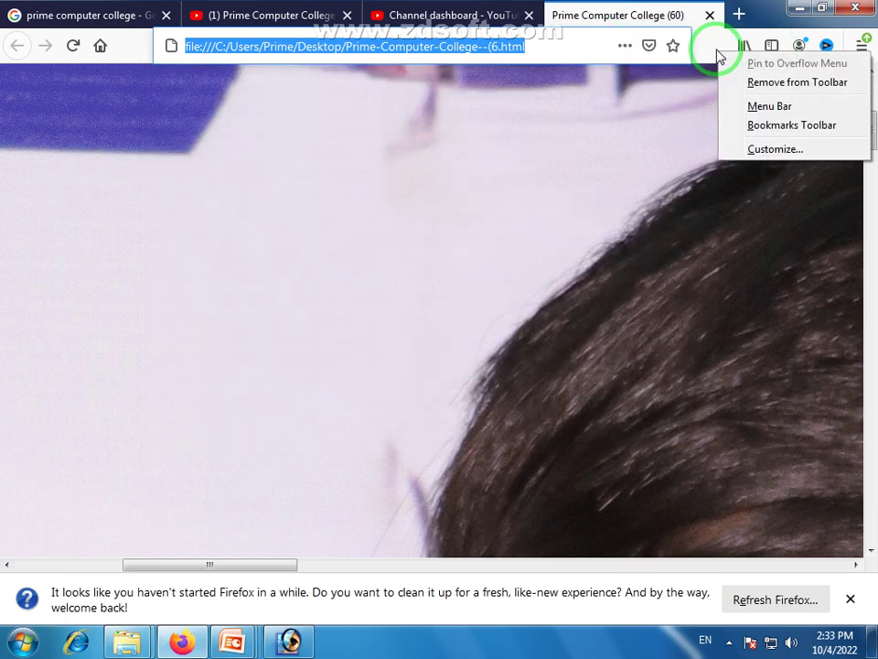
pyautogui.rightClick(544, 162)
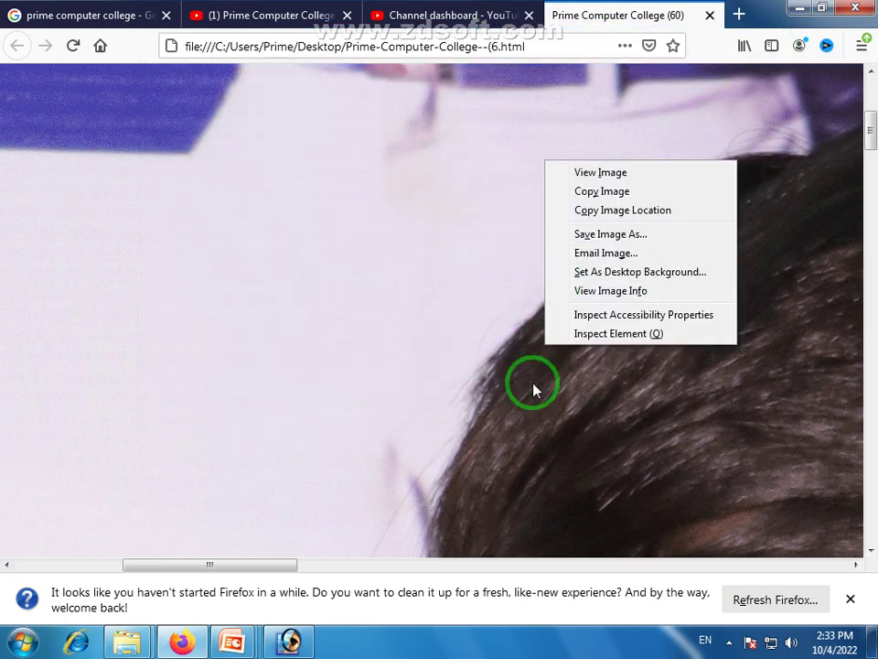
pyautogui.click(564, 367)
pyautogui.scroll(-10, 457, 284)
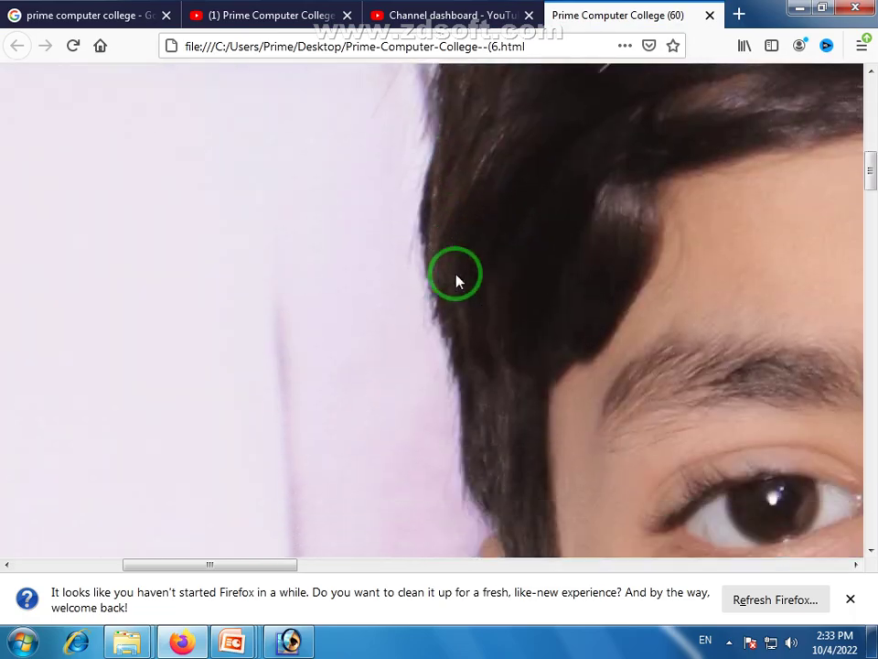
pyautogui.scroll(-2, 599, 460)
# Select all six slice images in the desktop's images folder and return to the exported page in Firefox
pyautogui.rightClick(486, 192)
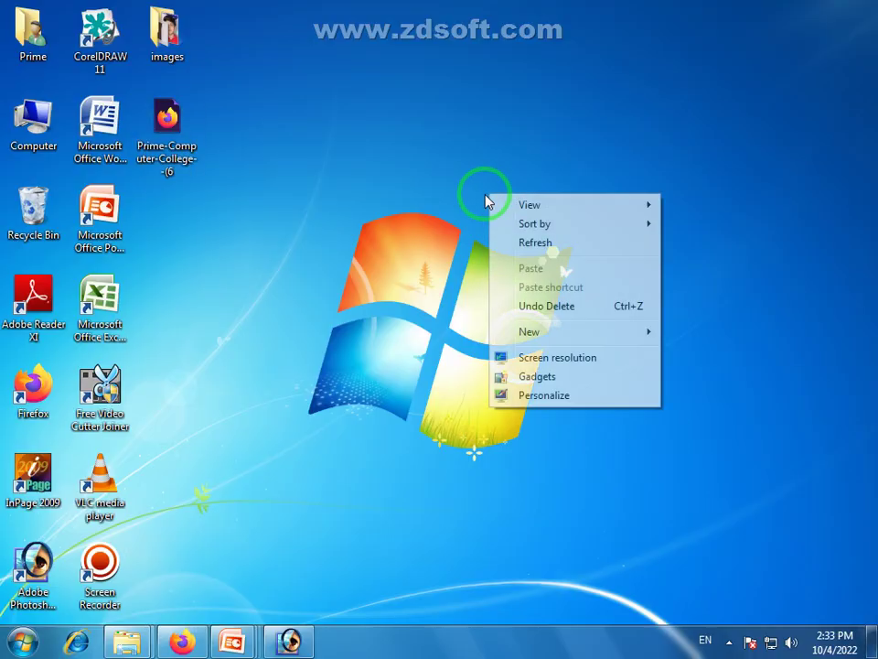
pyautogui.doubleClick(171, 34)
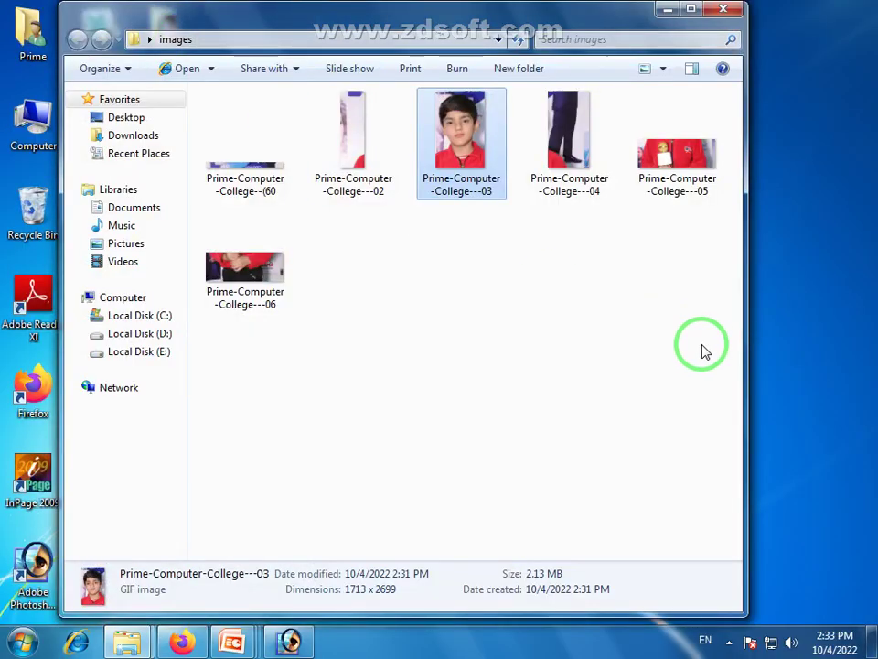
pyautogui.moveTo(701, 346); pyautogui.dragTo(273, 112)
pyautogui.moveTo(298, 18); pyautogui.dragTo(511, 37)
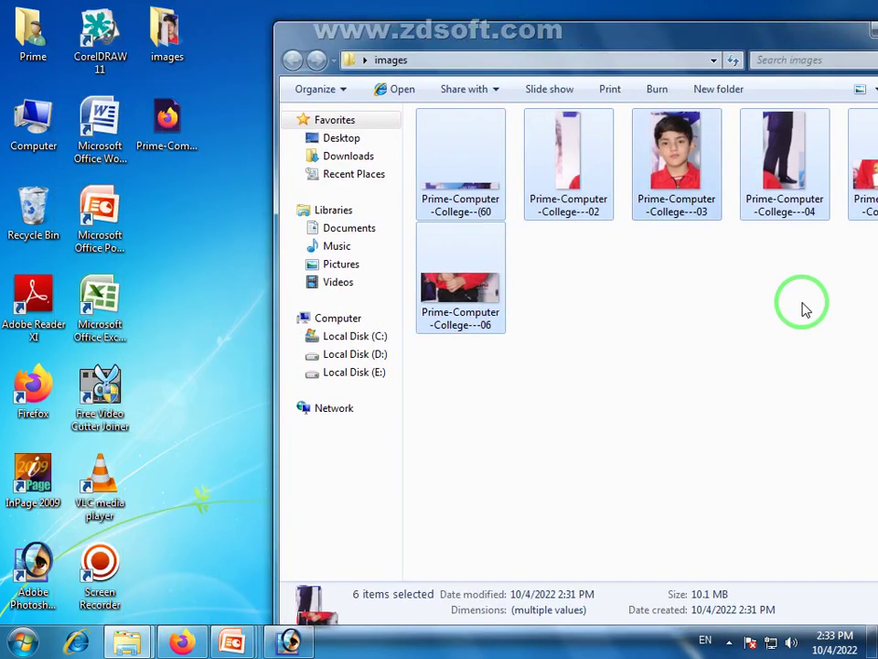
pyautogui.click(174, 643)
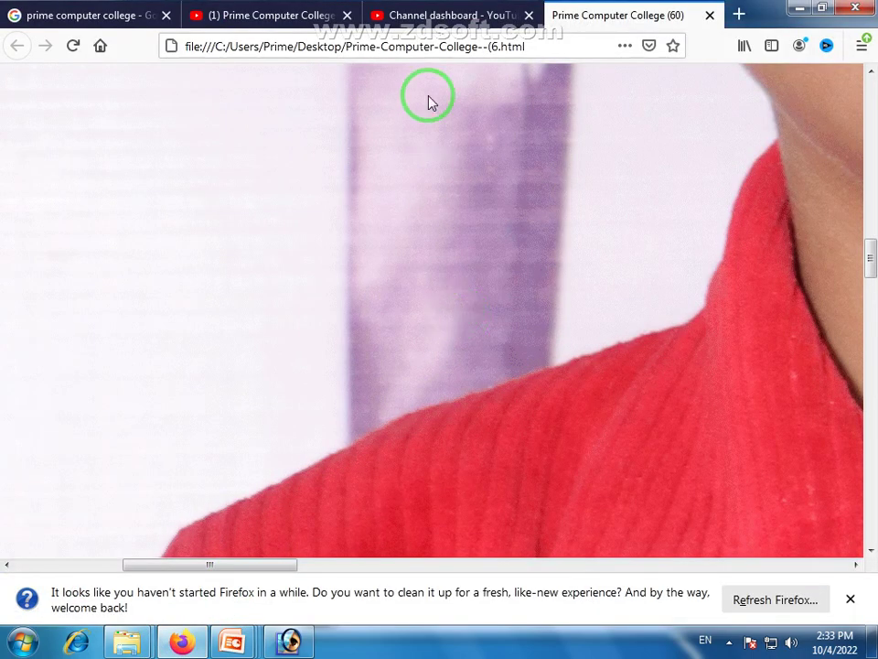
# Copy the exported portrait page's file address from Firefox and open Internet Explorer from the desktop
pyautogui.click(442, 44)
pyautogui.rightClick(466, 47)
pyautogui.click(469, 102)
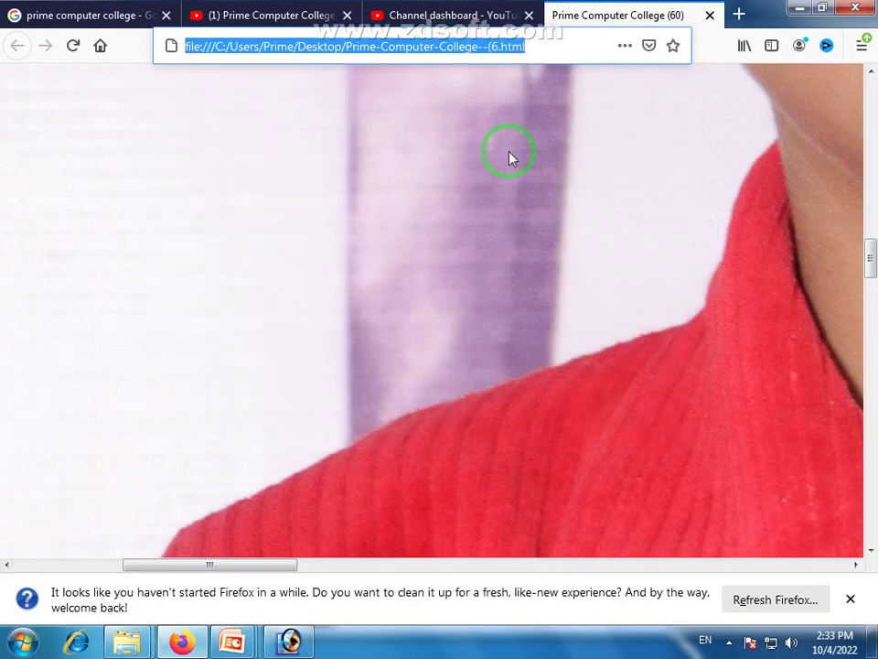
pyautogui.click(875, 650)
pyautogui.click(84, 643)
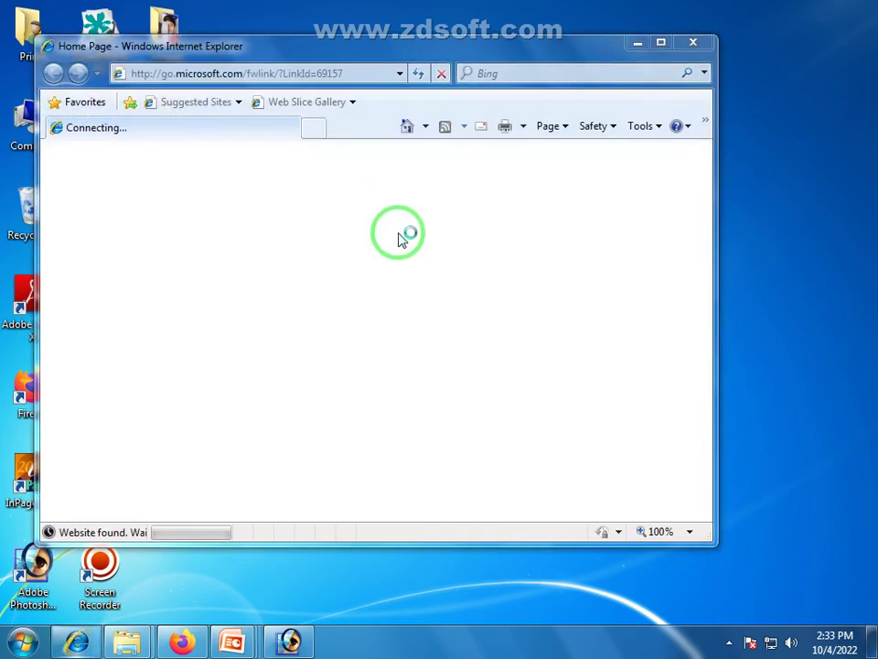
pyautogui.click(466, 330)
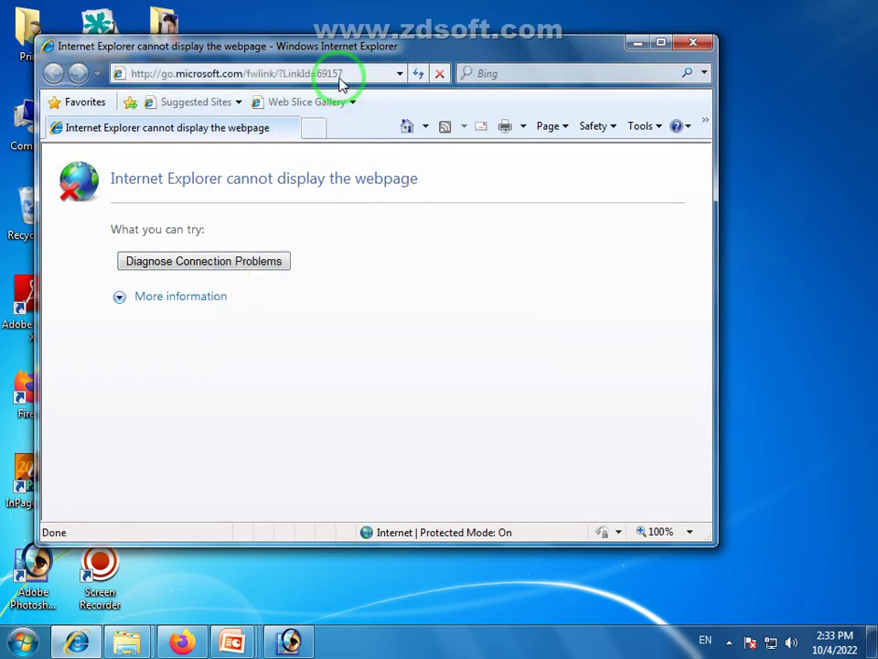
# Load the copied page address in Internet Explorer, look across the exported portrait, and close the browser
pyautogui.click(340, 73)
pyautogui.rightClick(334, 77)
pyautogui.click(371, 145)
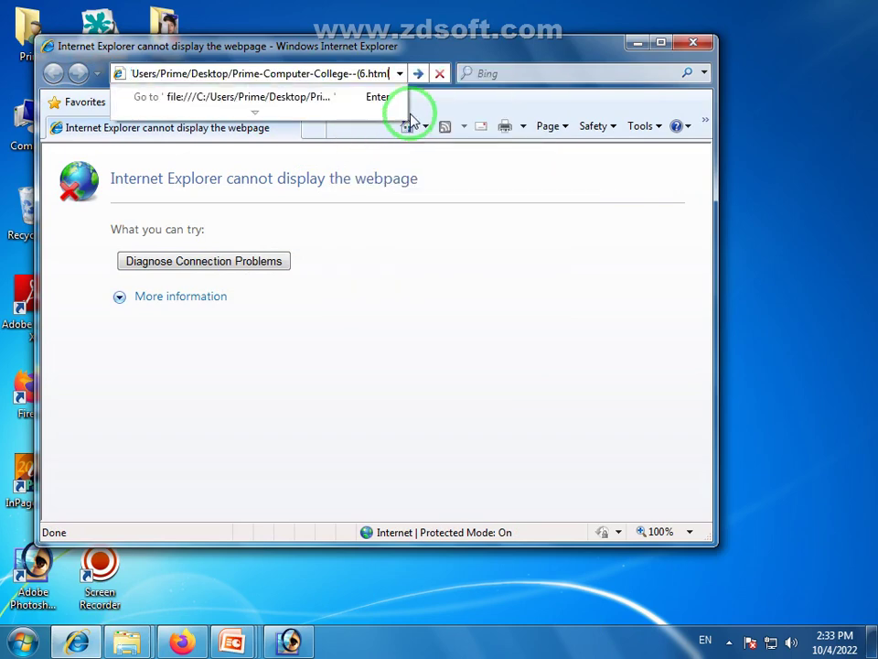
pyautogui.click(418, 73)
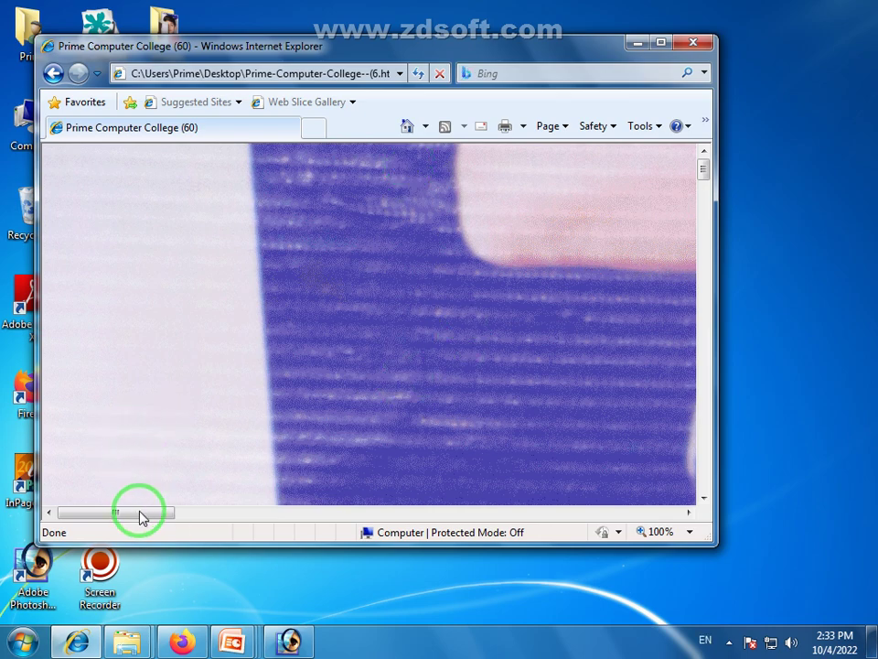
pyautogui.moveTo(141, 514); pyautogui.dragTo(395, 521)
pyautogui.click(693, 44)
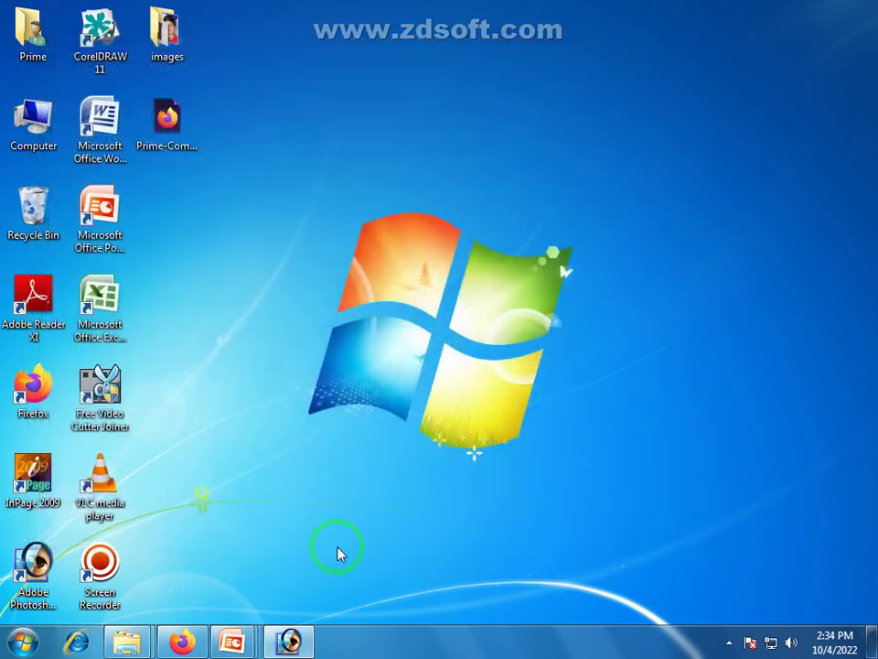
# Return to Photoshop and close the sliced portrait without saving the changes
pyautogui.click(289, 643)
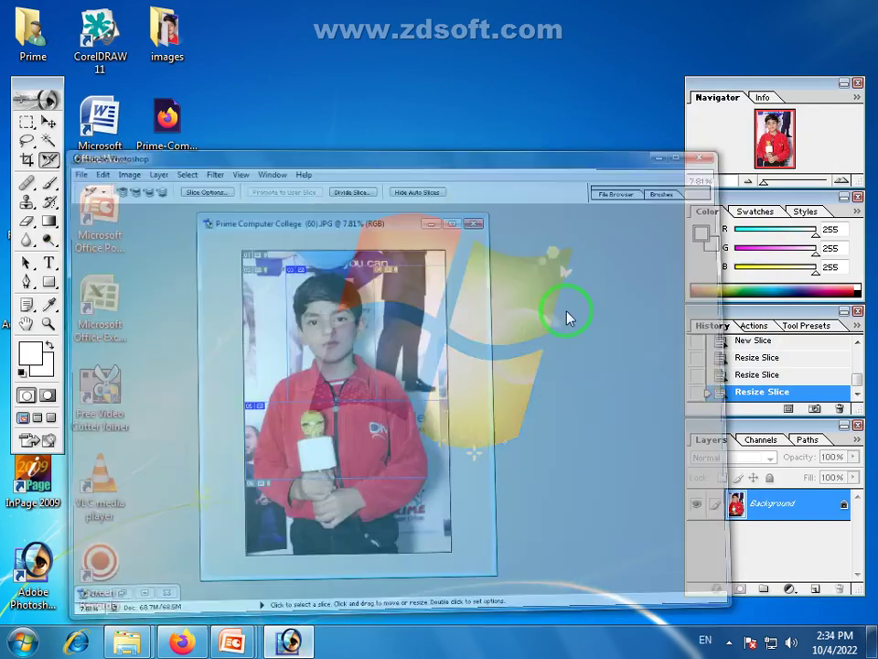
pyautogui.click(539, 101)
pyautogui.click(438, 257)
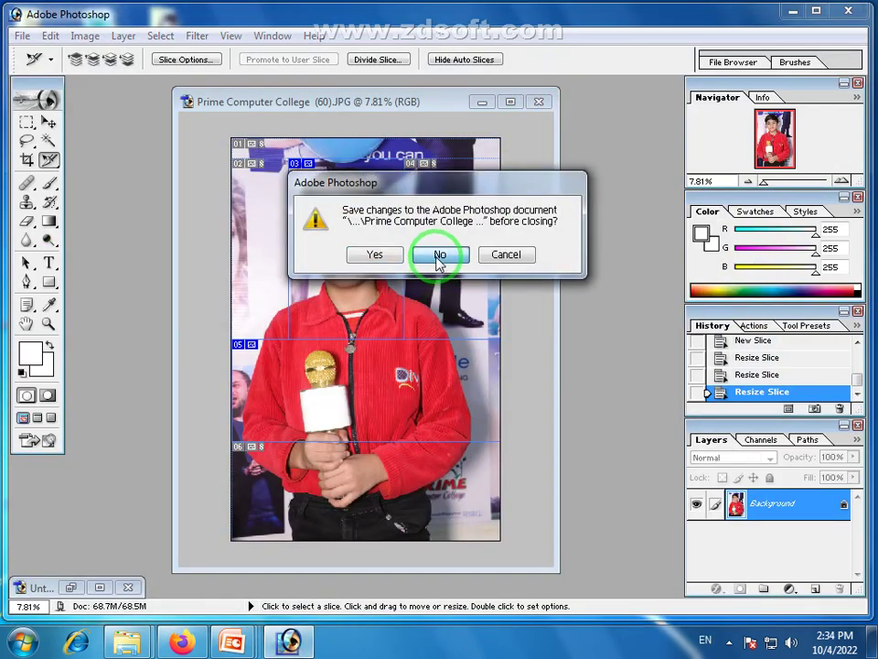
# Find the Desert image in the Sample Pictures folder of the Pictures library and open it in Photoshop
pyautogui.click(875, 654)
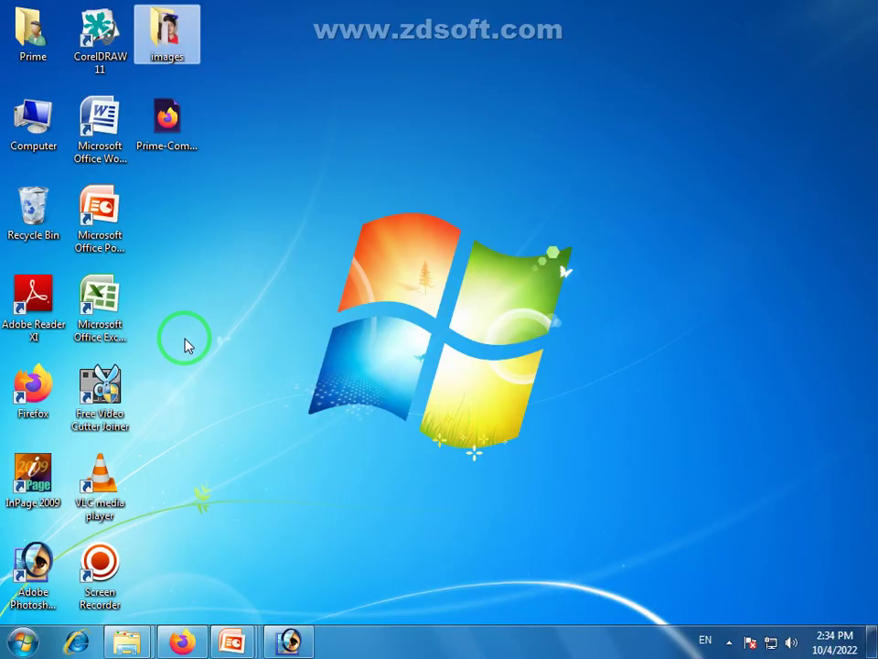
pyautogui.doubleClick(46, 147)
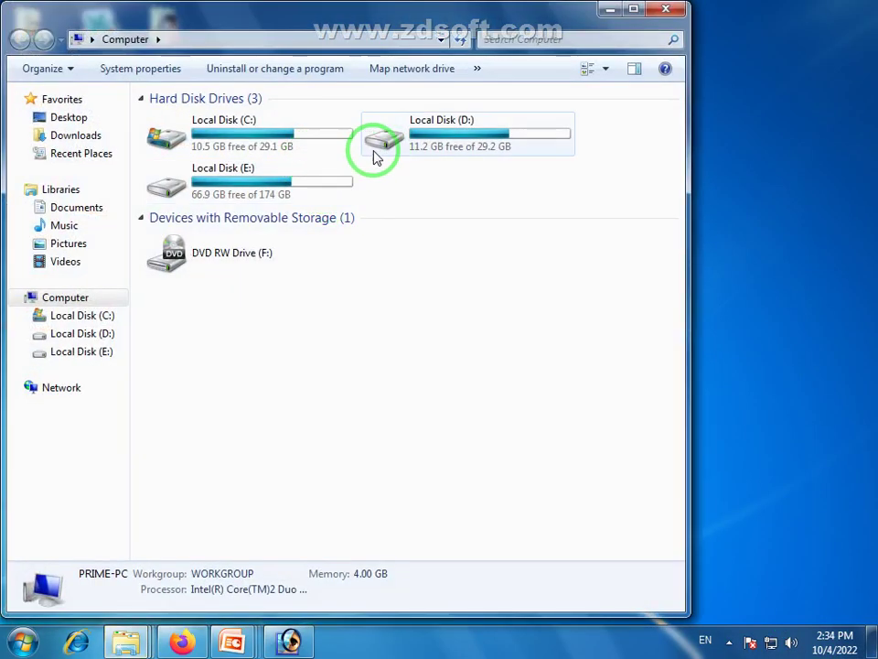
pyautogui.click(51, 316)
pyautogui.click(70, 335)
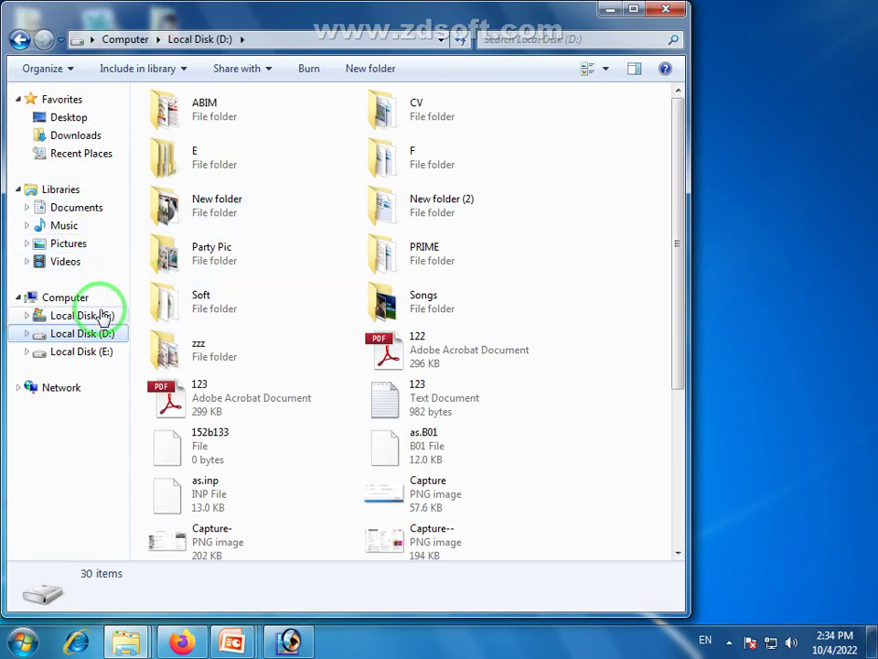
pyautogui.click(67, 243)
pyautogui.doubleClick(226, 203)
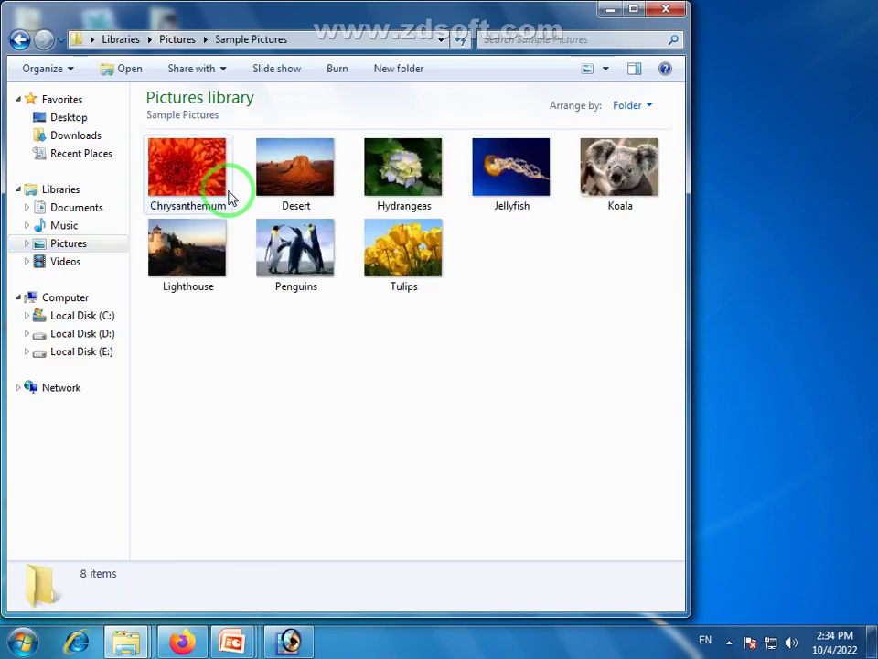
pyautogui.click(295, 245)
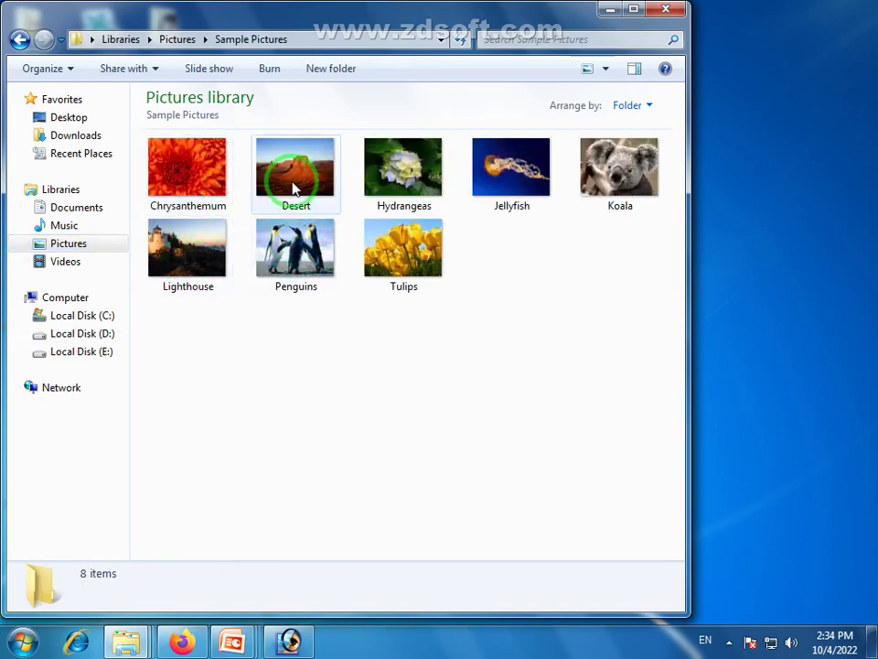
pyautogui.moveTo(294, 187); pyautogui.dragTo(345, 414)
# Draw a slice around the large central rock in the Desert image with the Slice tool
pyautogui.moveTo(66, 172); pyautogui.dragTo(119, 156)
pyautogui.moveTo(226, 176); pyautogui.dragTo(474, 354)
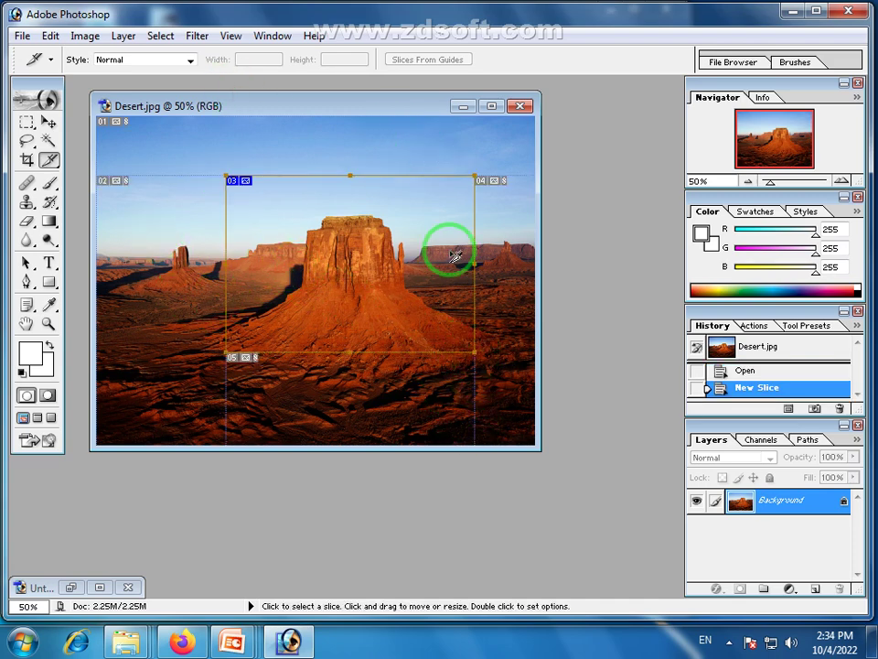
pyautogui.click(22, 36)
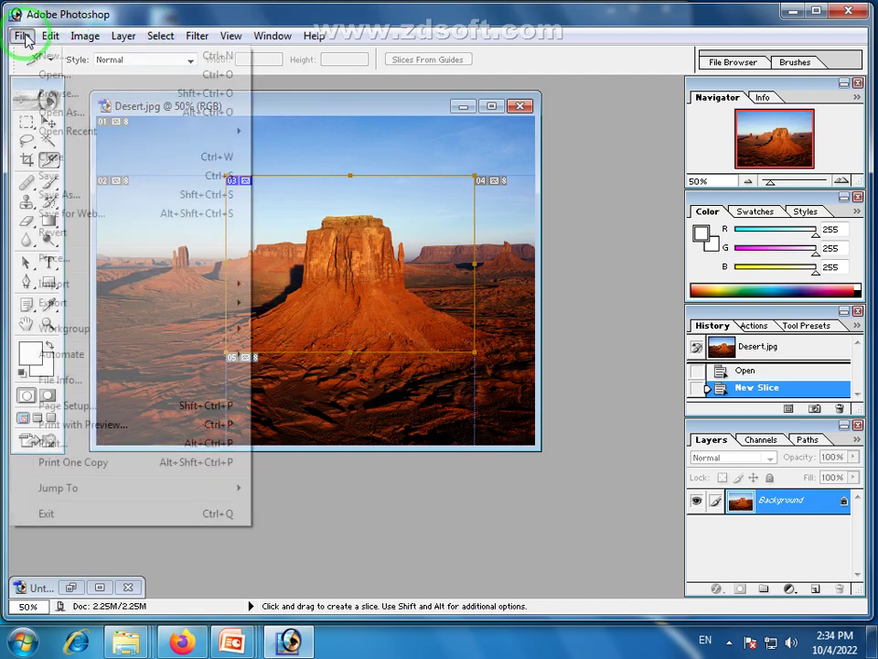
pyautogui.click(81, 199)
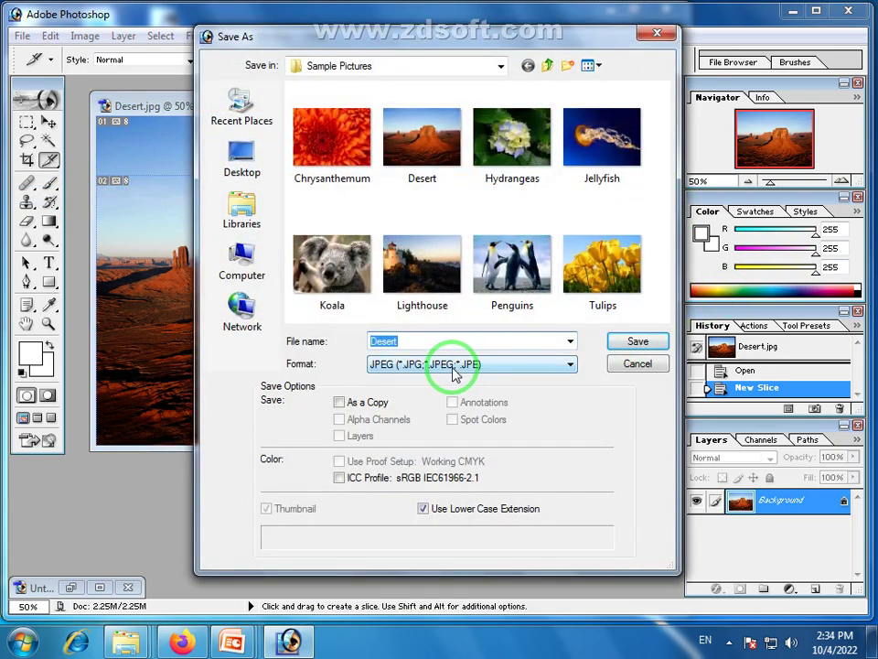
pyautogui.click(638, 363)
# Save the sliced Desert image for web as GIF, exporting HTML and Images with all slices to the desktop as Desert
pyautogui.click(22, 36)
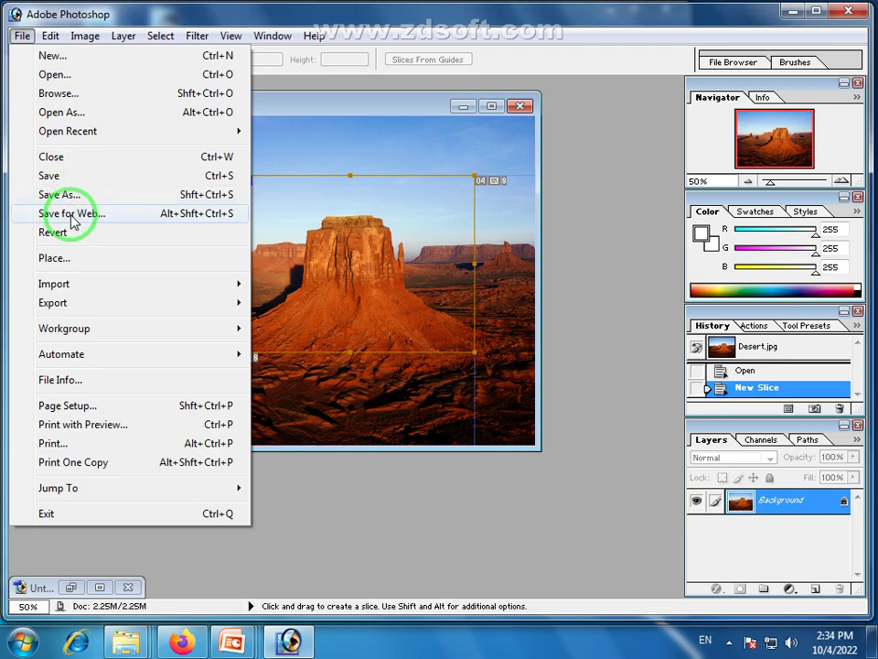
pyautogui.click(73, 215)
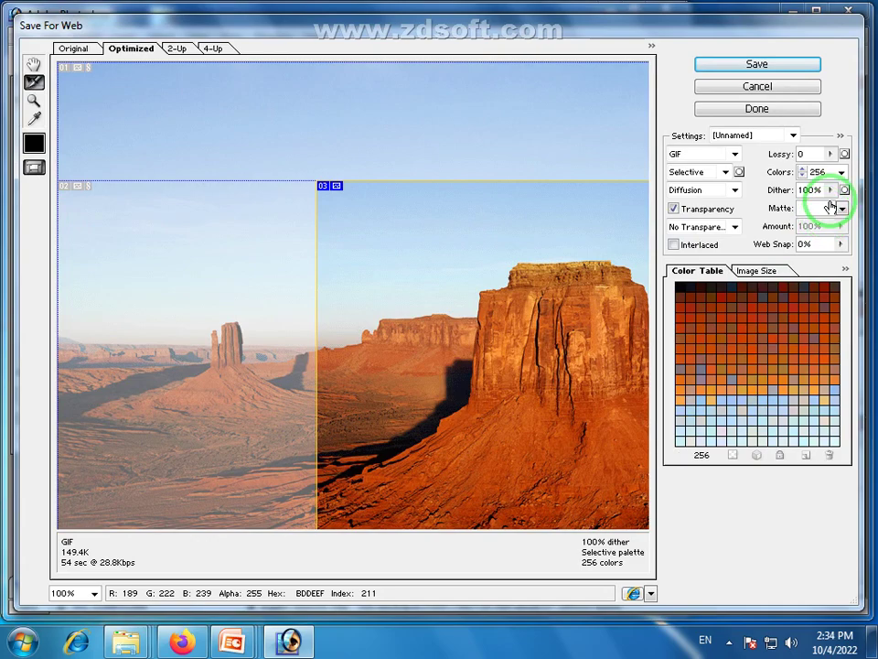
pyautogui.click(755, 64)
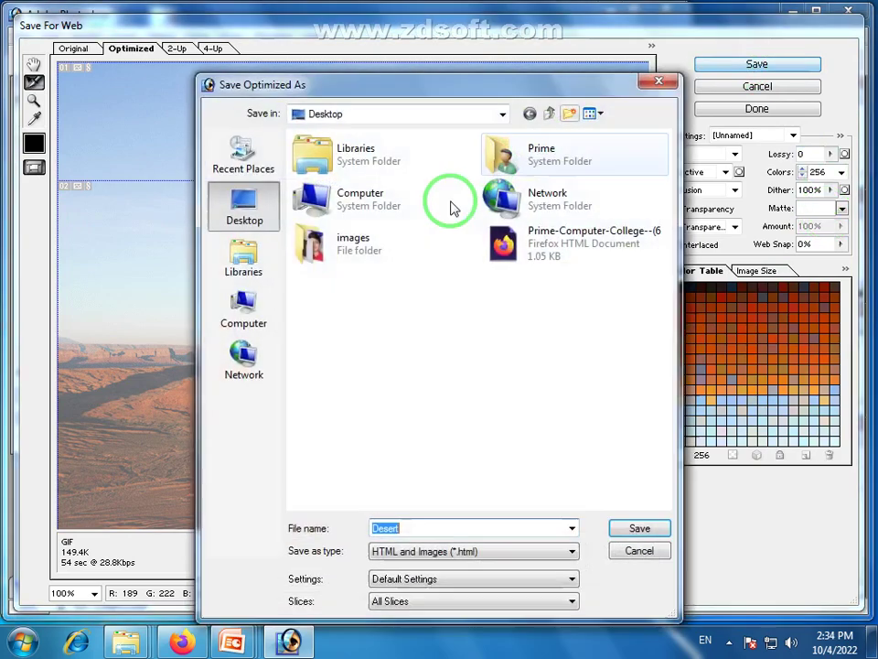
pyautogui.click(637, 527)
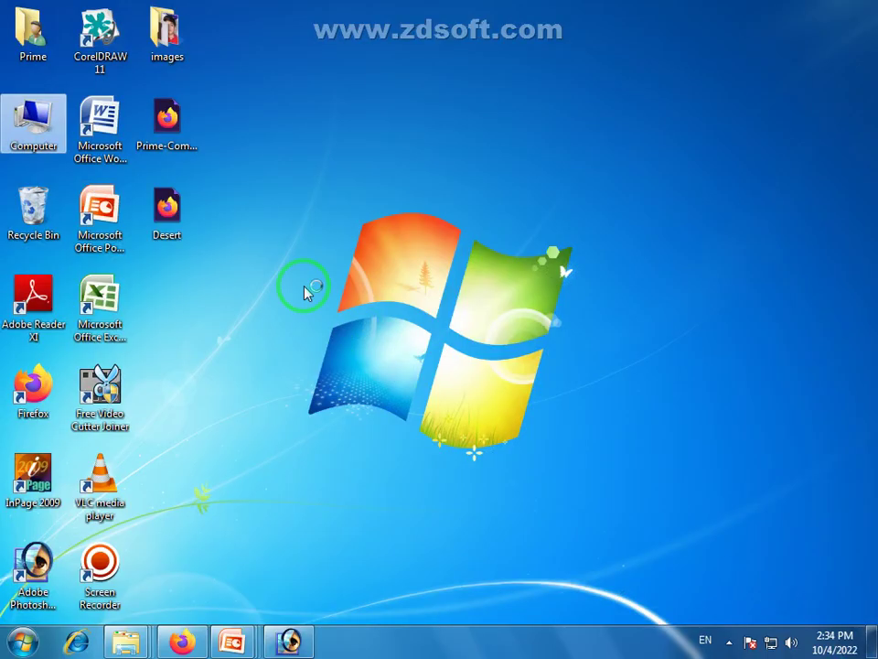
# Delete the six Prime-Computer-College slice images from the desktop's images folder
pyautogui.click(202, 304)
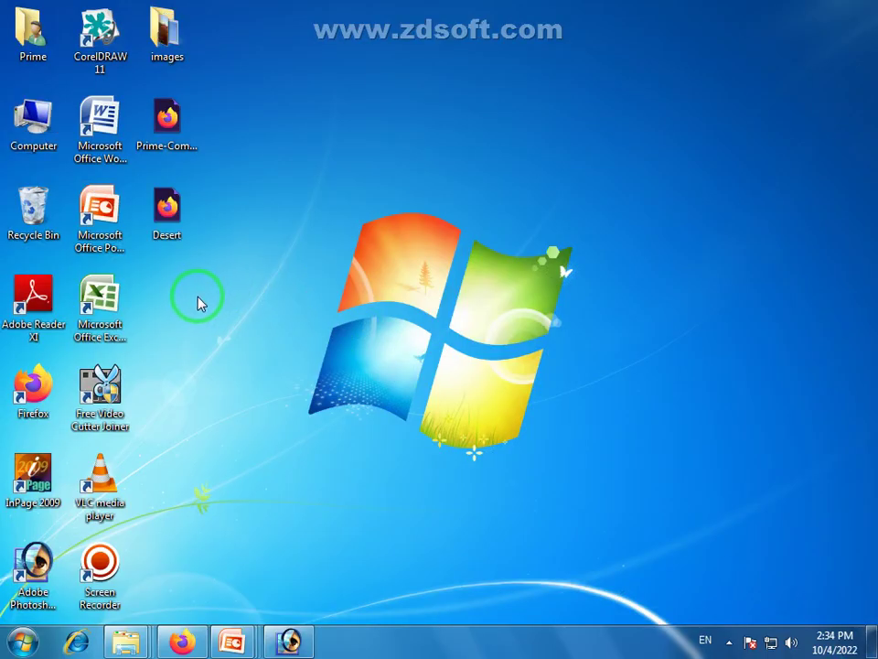
pyautogui.doubleClick(166, 37)
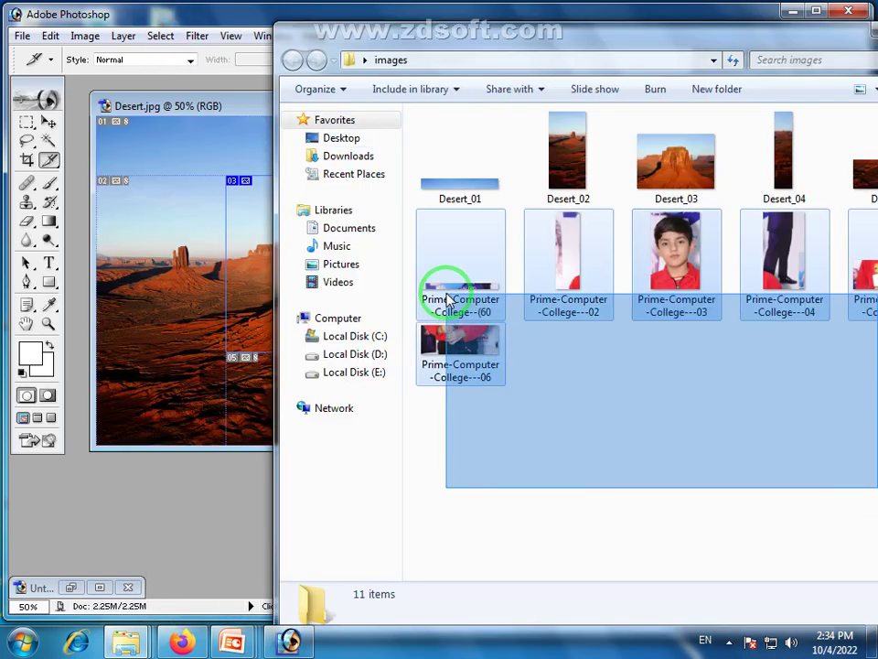
pyautogui.press('Delete')
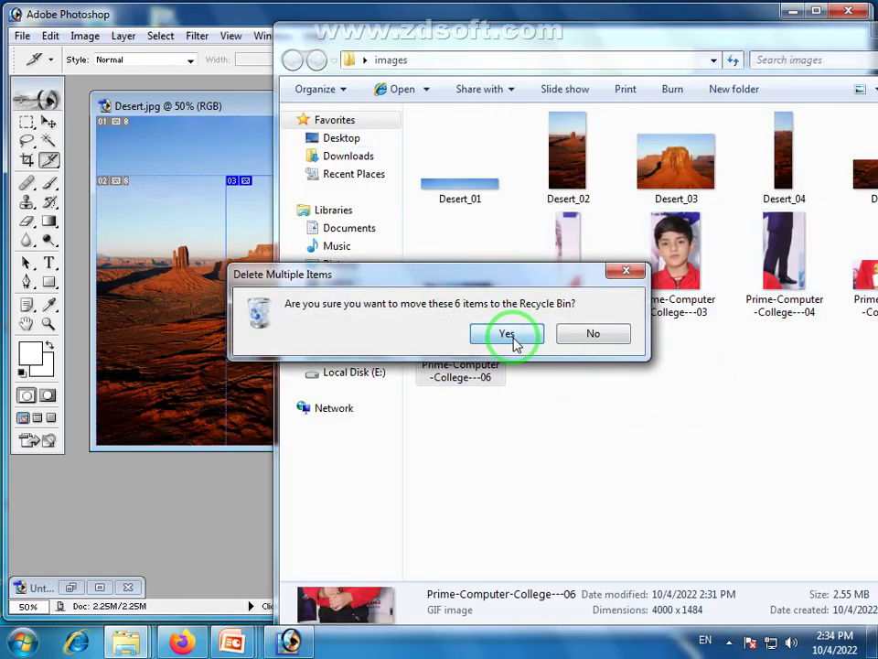
pyautogui.click(507, 333)
# Check the five Desert slice images in the images folder and minimize its window
pyautogui.moveTo(674, 45); pyautogui.dragTo(465, 24)
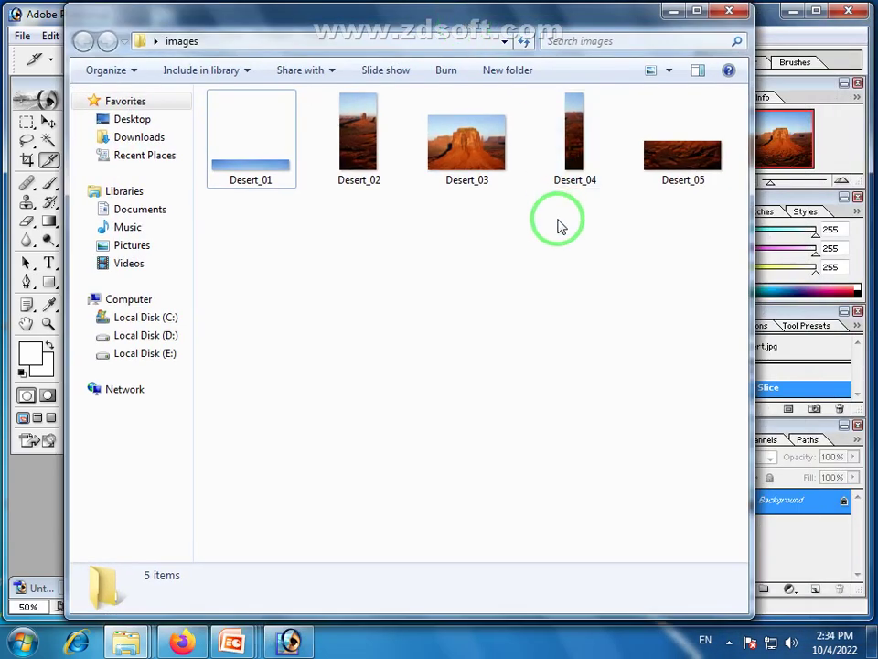
pyautogui.moveTo(702, 228); pyautogui.dragTo(261, 146)
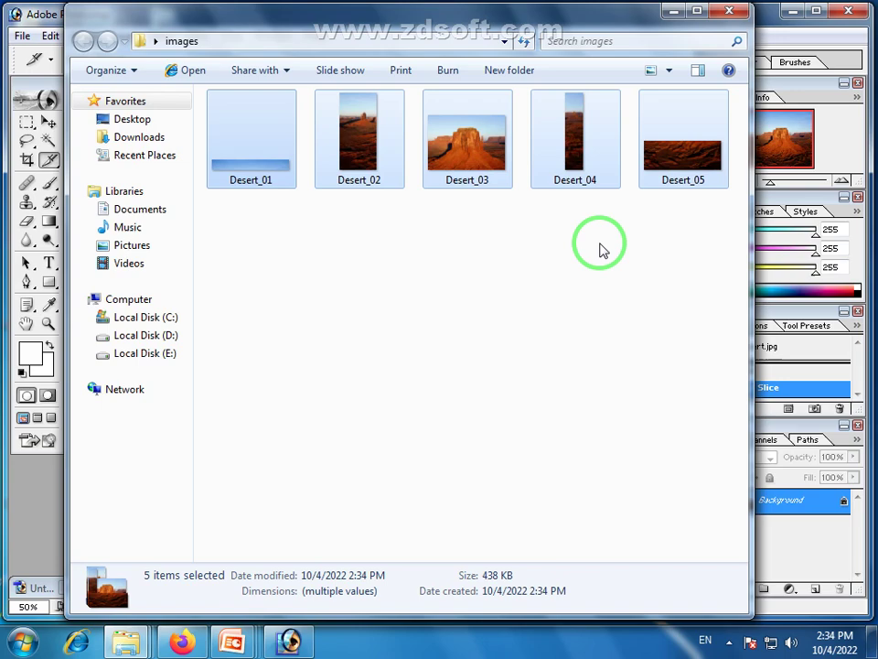
pyautogui.click(408, 251)
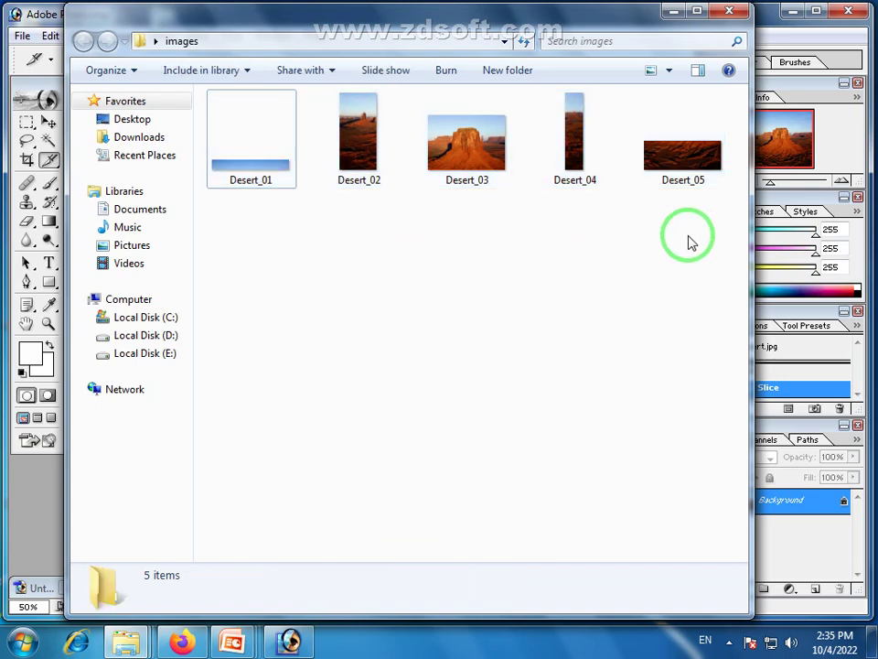
pyautogui.click(672, 16)
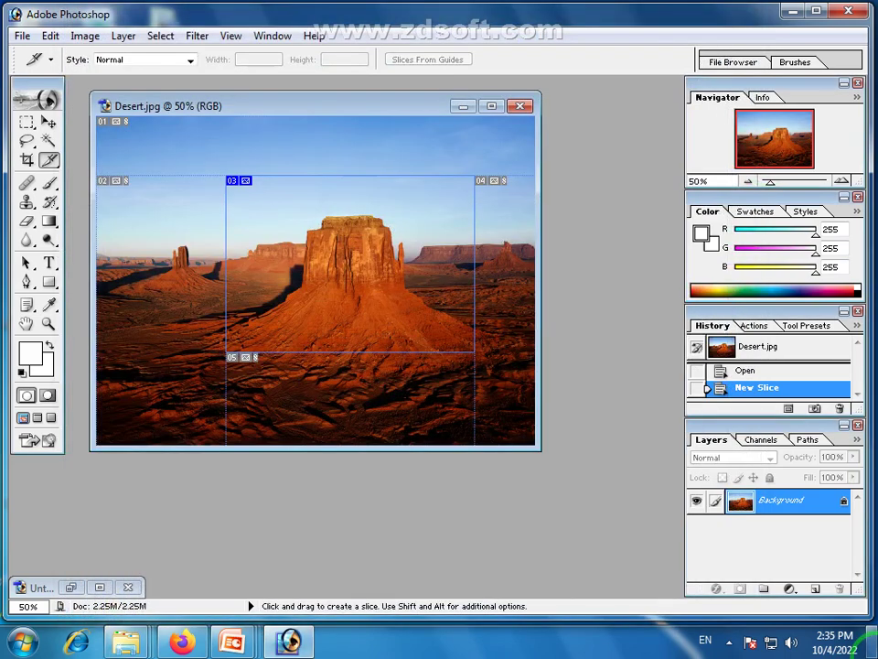
# Open the exported Desert page from the desktop in Firefox, look it over from sky to foreground, and minimize the browser
pyautogui.press('super+d')
pyautogui.click(167, 209)
pyautogui.doubleClick(166, 208)
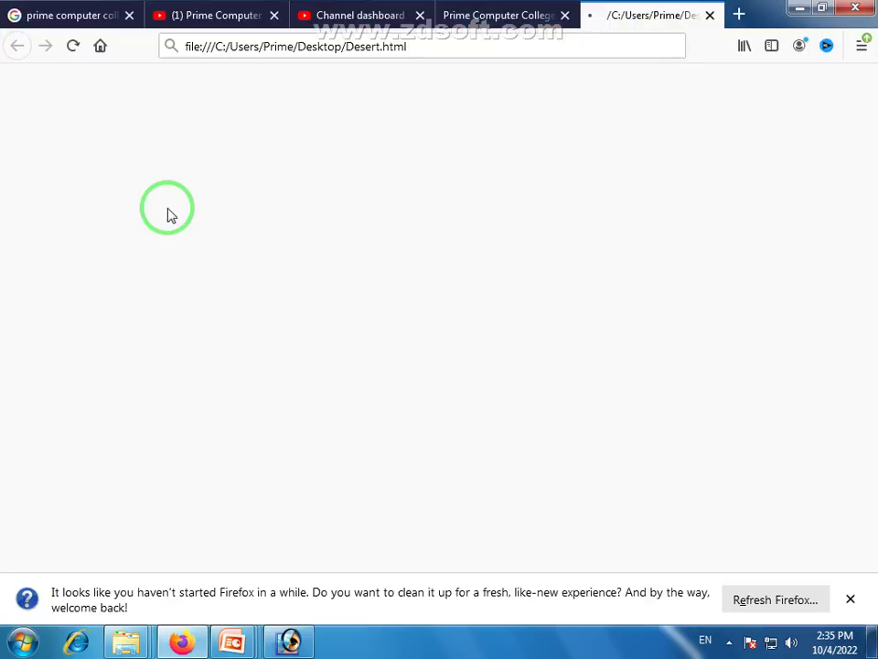
pyautogui.scroll(-1, 466, 268)
pyautogui.scroll(-2, 462, 260)
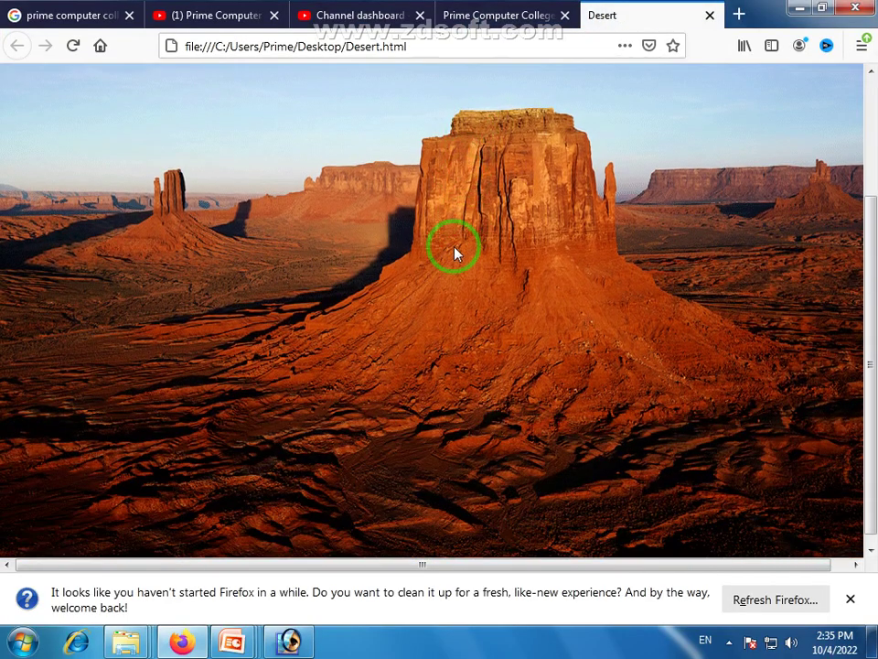
pyautogui.scroll(3, 454, 253)
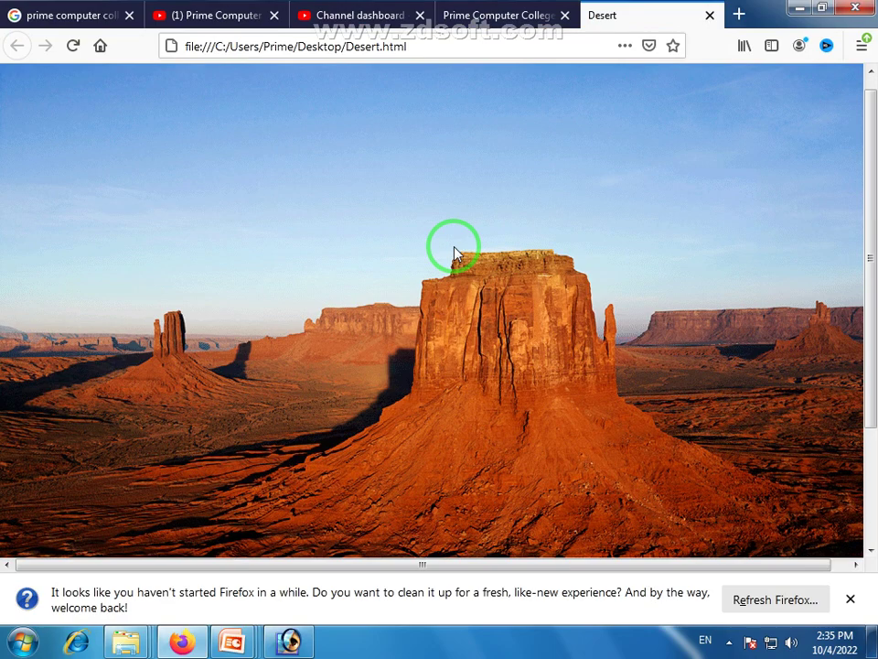
pyautogui.scroll(-3, 448, 261)
pyautogui.click(799, 8)
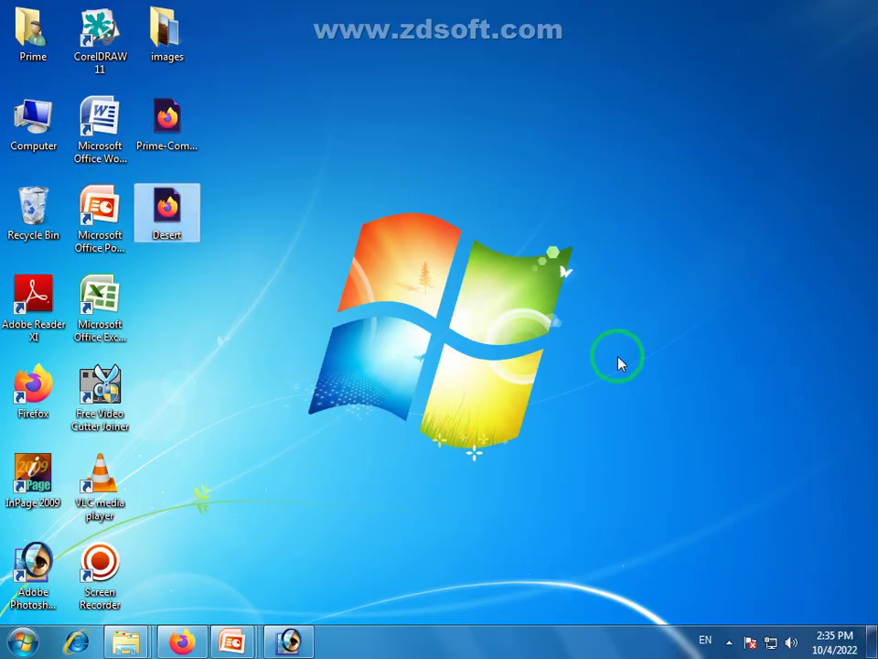
# Delete the Desert_03 slice image from the desktop's images folder and return to the exported Desert page in Firefox
pyautogui.doubleClick(167, 27)
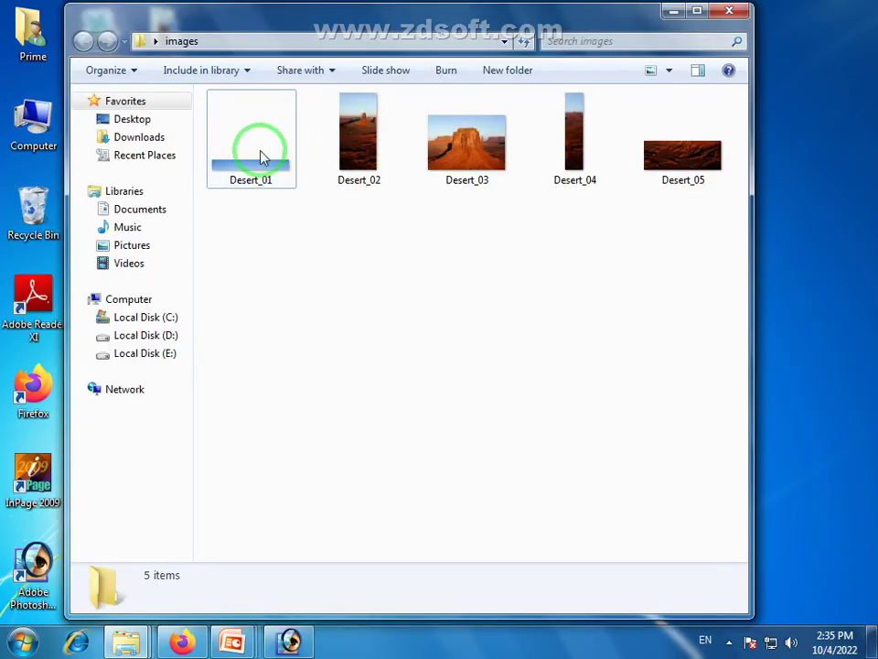
pyautogui.rightClick(454, 144)
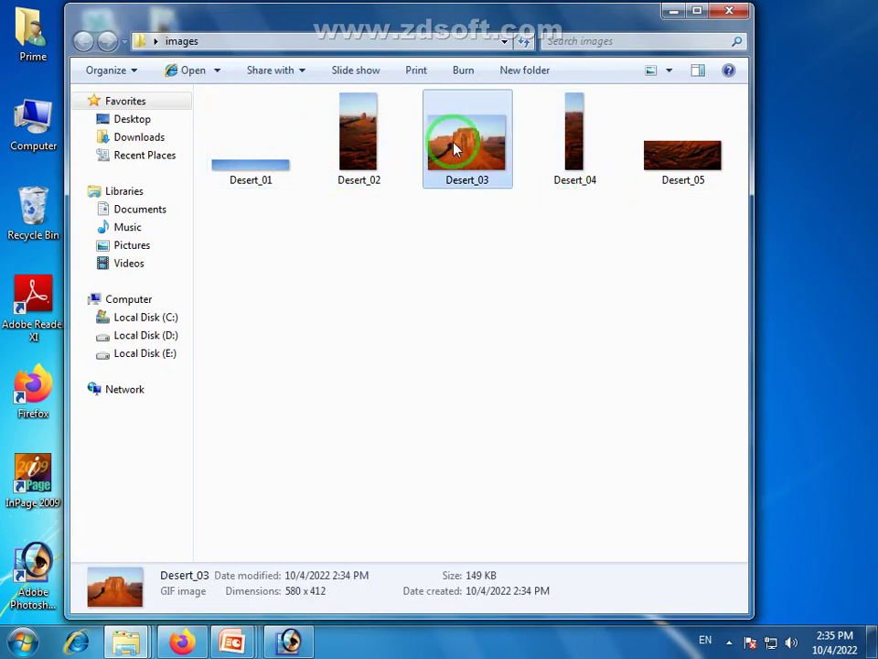
pyautogui.click(512, 490)
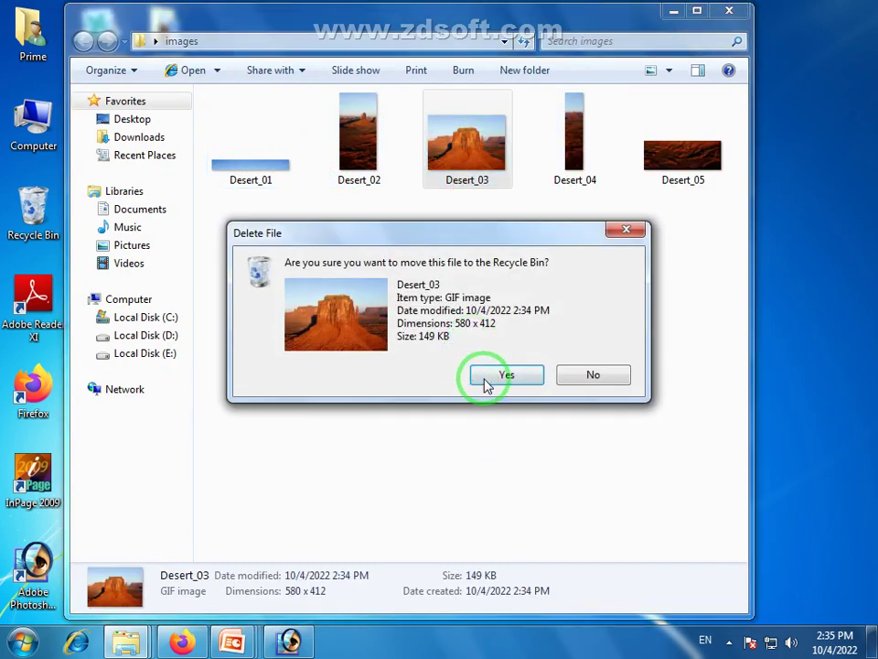
pyautogui.click(489, 375)
pyautogui.click(231, 640)
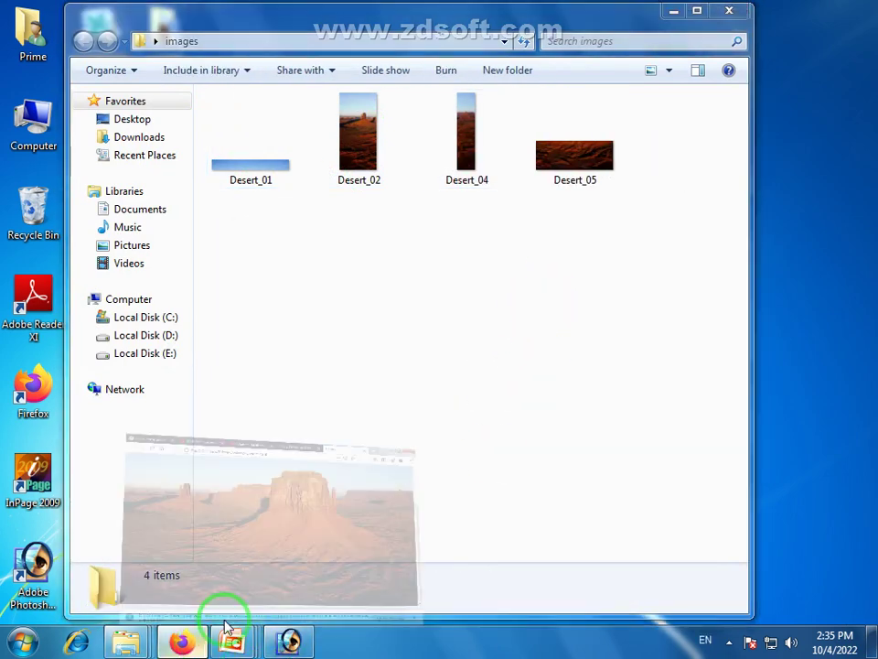
# Reload the exported Desert page in Firefox and look over the whole page, including the area of the deleted slice
pyautogui.scroll(5, 517, 313)
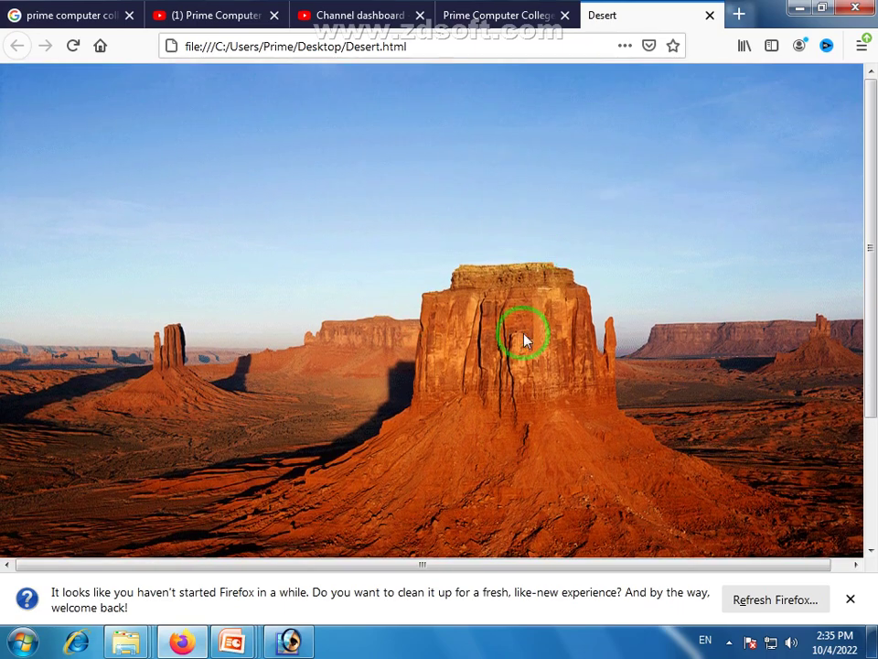
pyautogui.click(522, 45)
pyautogui.press('Return')
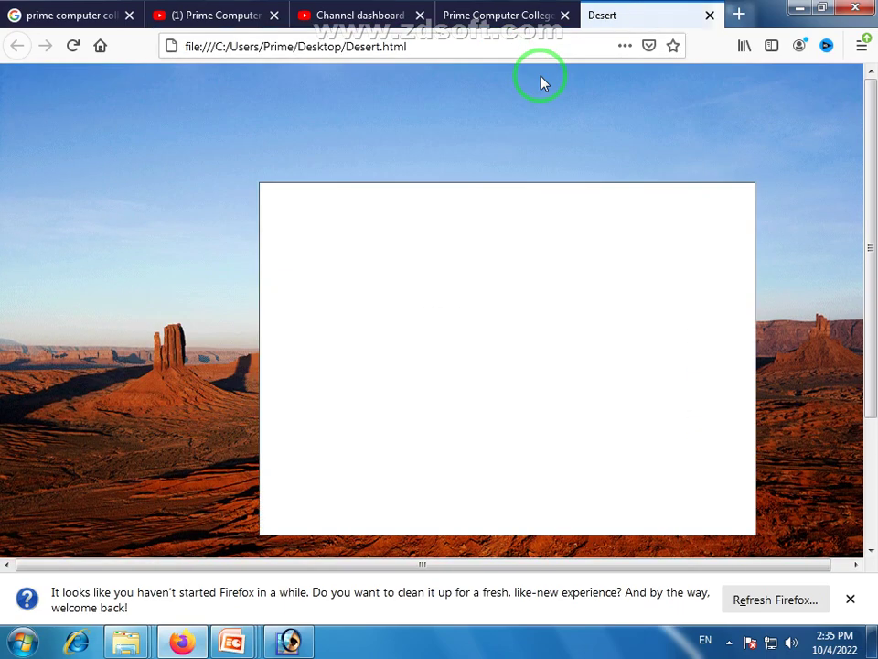
pyautogui.scroll(-1, 411, 297)
pyautogui.scroll(-3, 411, 302)
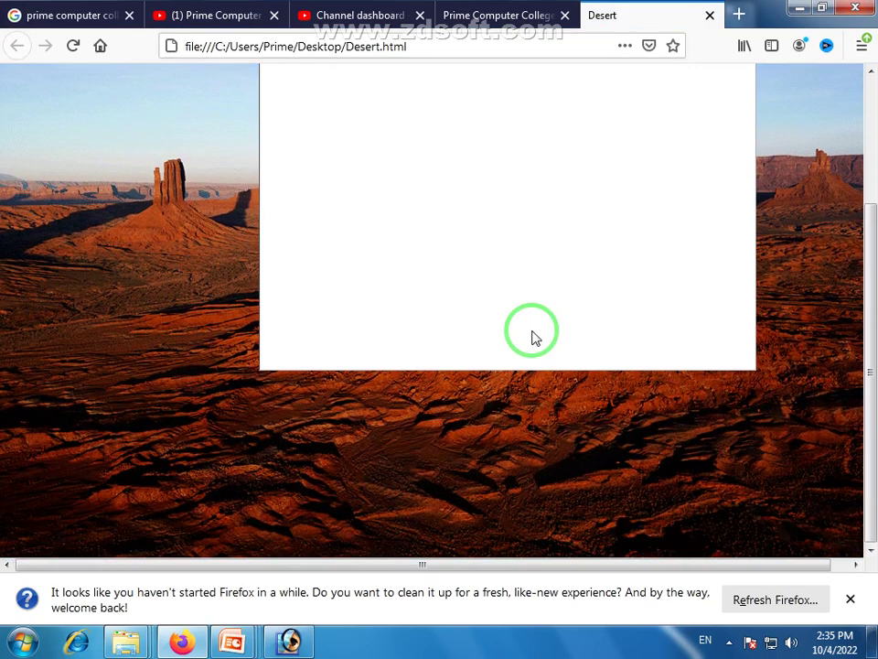
pyautogui.scroll(4, 512, 329)
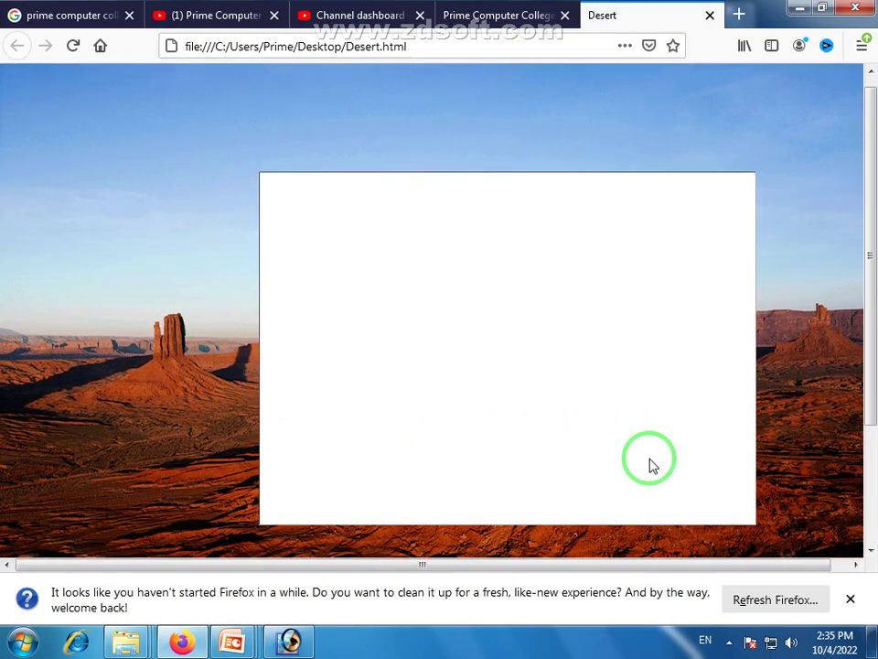
# Open the images folder from the desktop and undo the deletion of the Desert_03 slice image
pyautogui.click(872, 638)
pyautogui.doubleClick(166, 46)
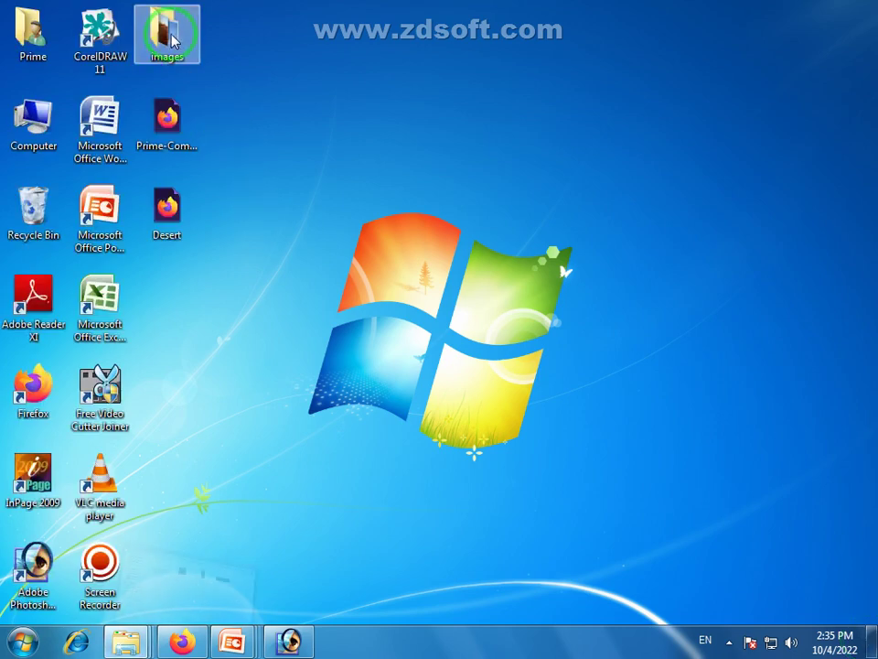
pyautogui.rightClick(460, 391)
pyautogui.click(428, 385)
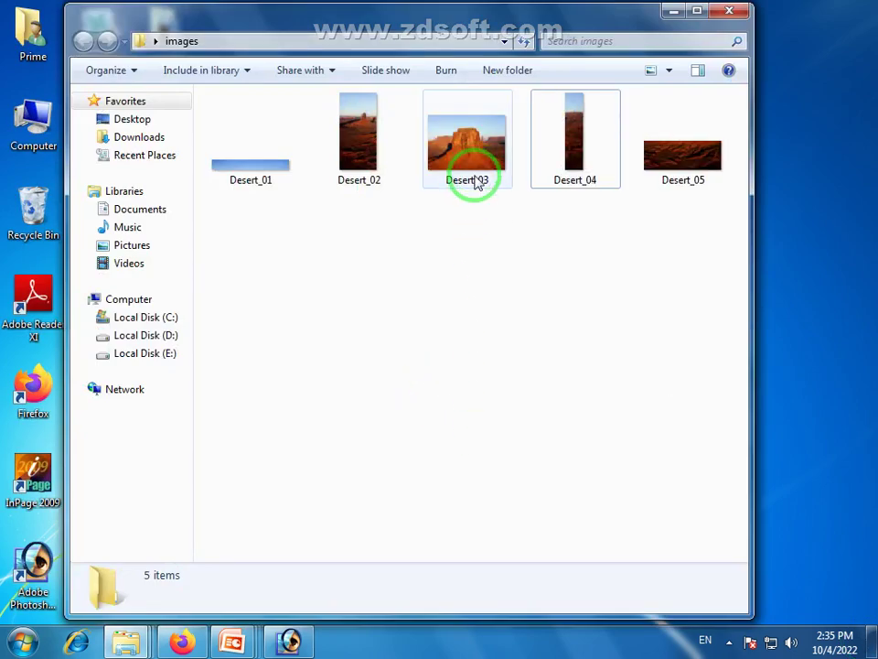
# Return to Firefox, reload the exported Desert page and look it over with the Desert_03 slice restored
pyautogui.click(190, 641)
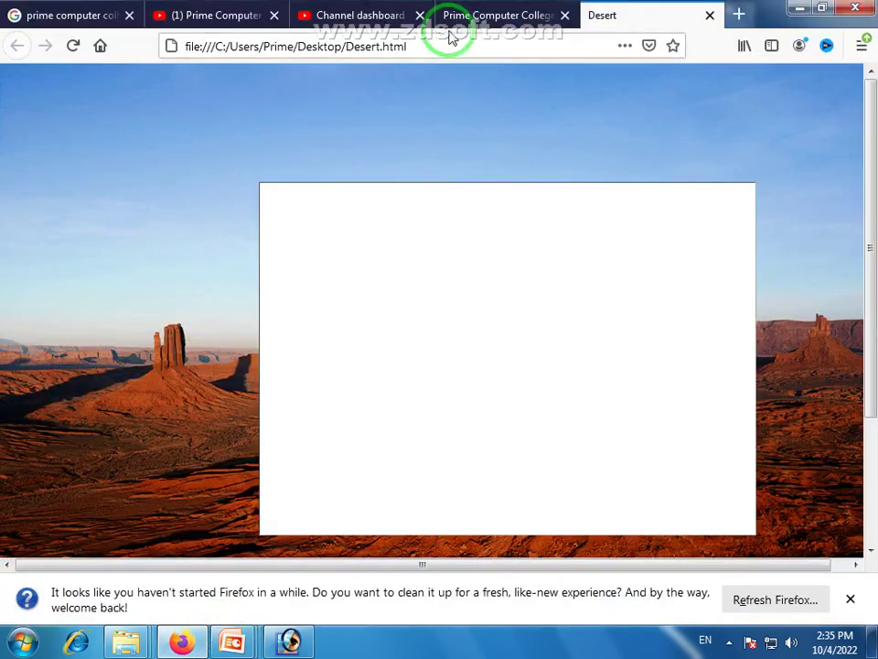
pyautogui.click(452, 53)
pyautogui.press('Return')
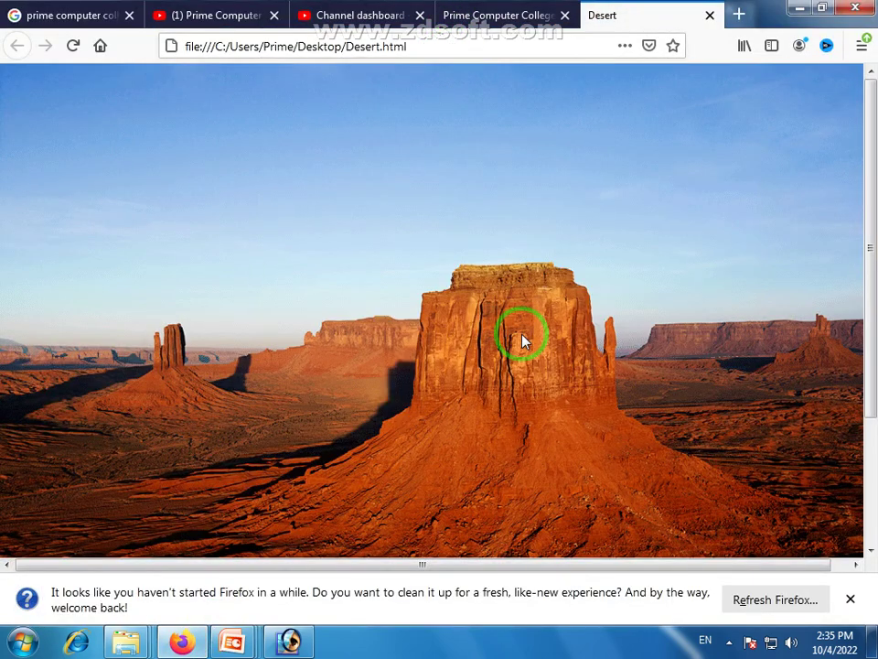
pyautogui.scroll(-3, 523, 340)
pyautogui.scroll(3, 523, 340)
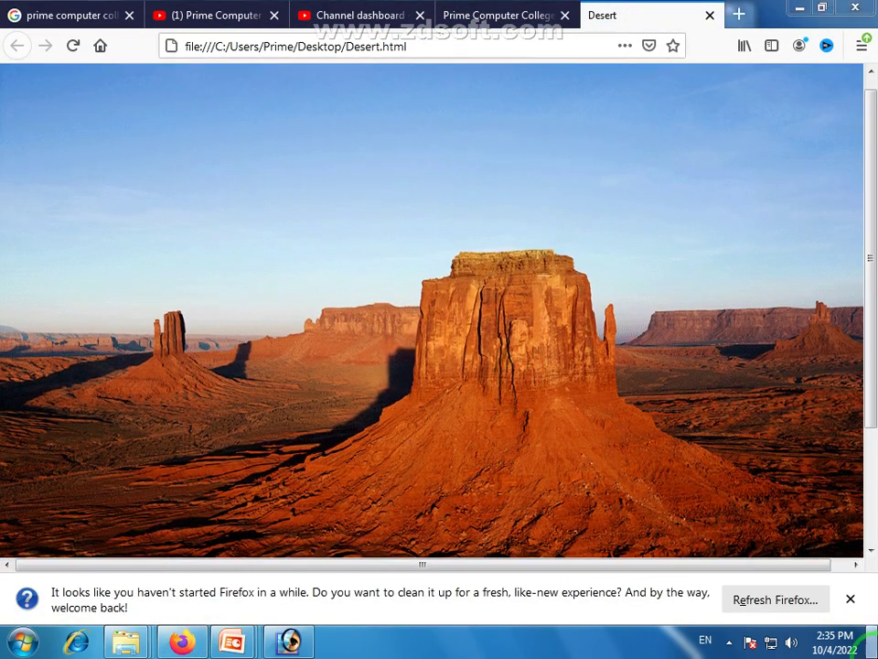
pyautogui.click(871, 646)
pyautogui.click(197, 643)
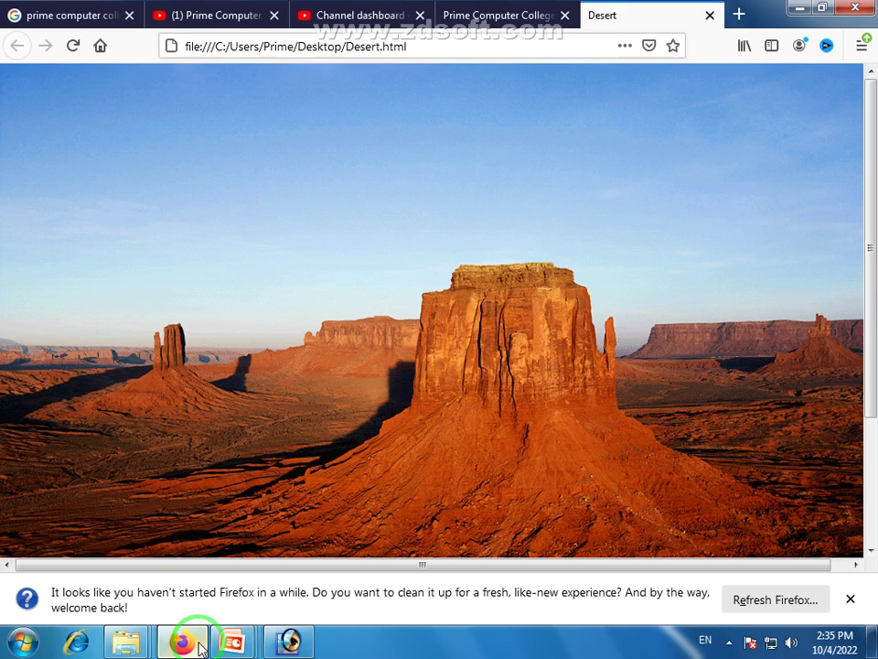
# Switch to Photoshop, reposition the Desert.jpg window and view the available slice tools, keeping the Slice Tool active
pyautogui.click(288, 640)
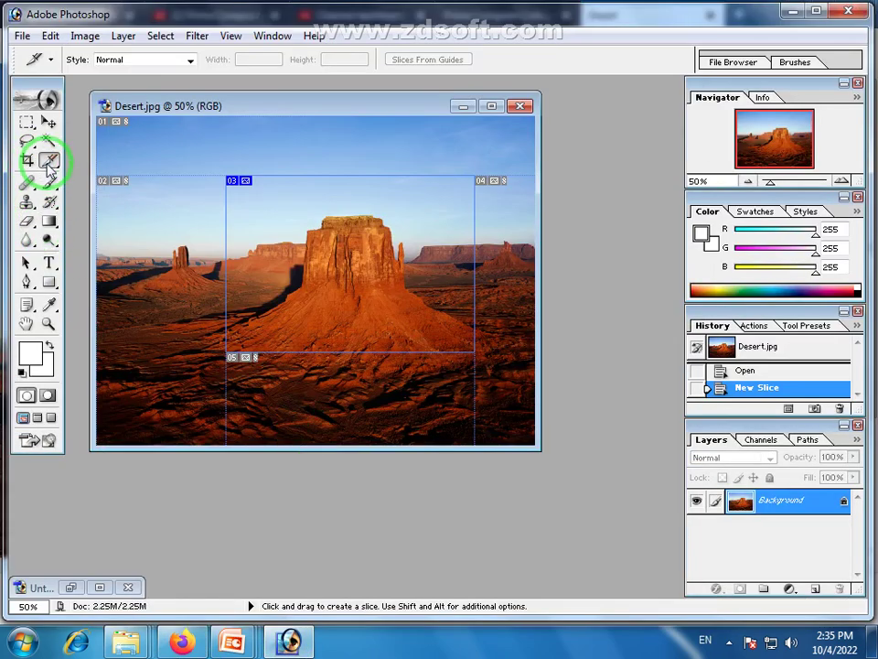
pyautogui.moveTo(270, 106); pyautogui.dragTo(322, 115)
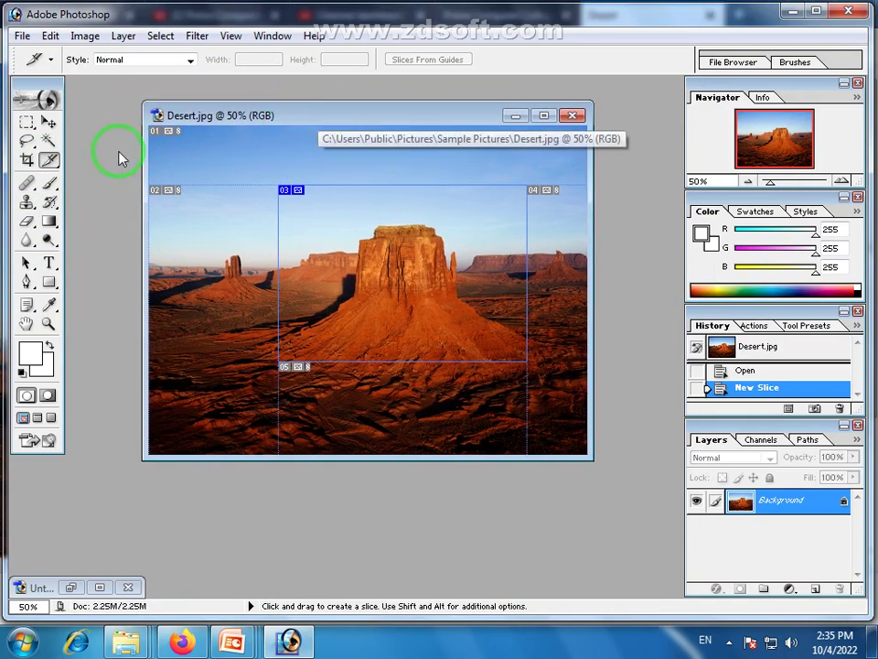
pyautogui.click(56, 162)
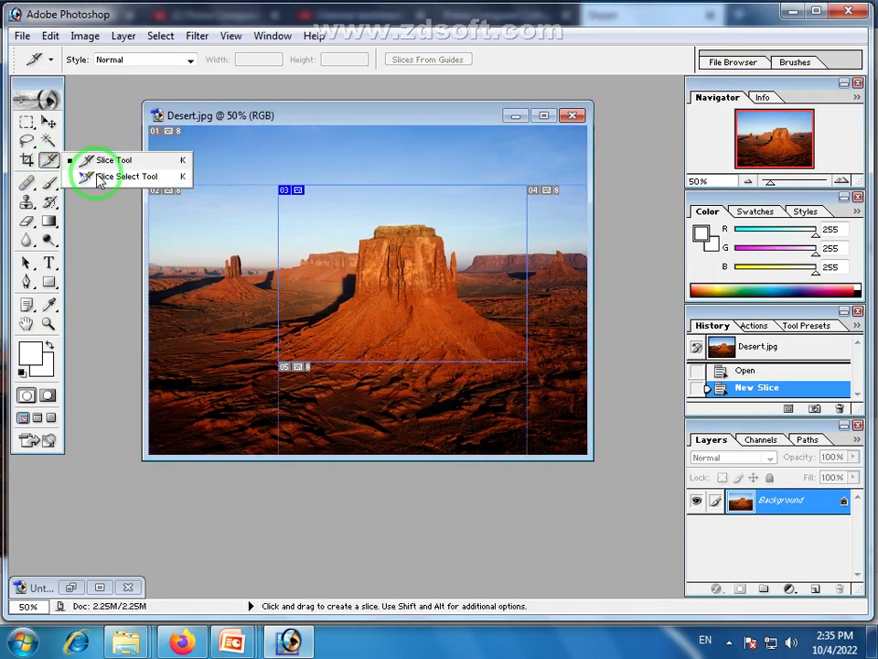
pyautogui.click(307, 117)
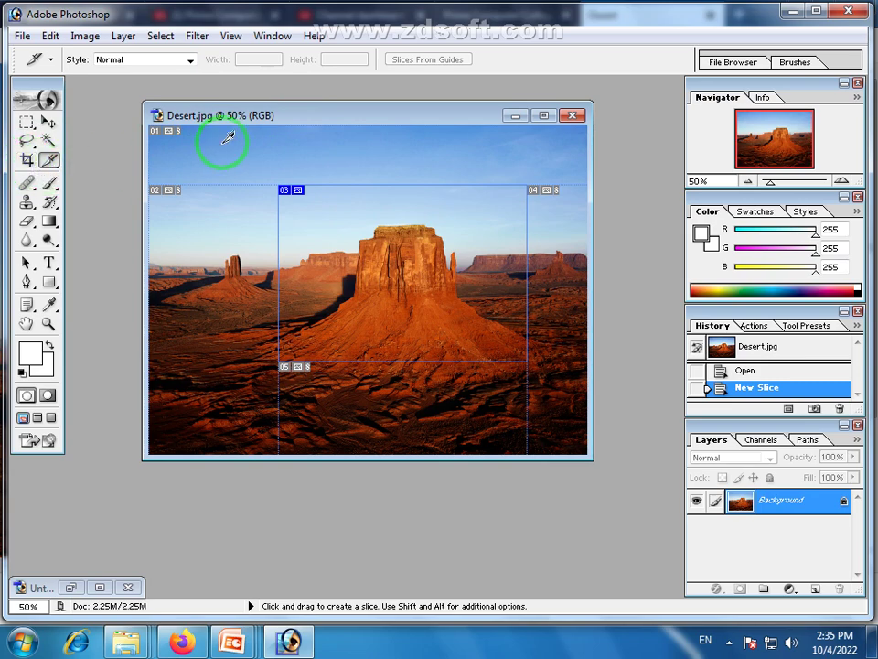
# Draw a tiny slice at the upper edge of the Desert image's sky and reposition the image window
pyautogui.moveTo(299, 124); pyautogui.dragTo(309, 128)
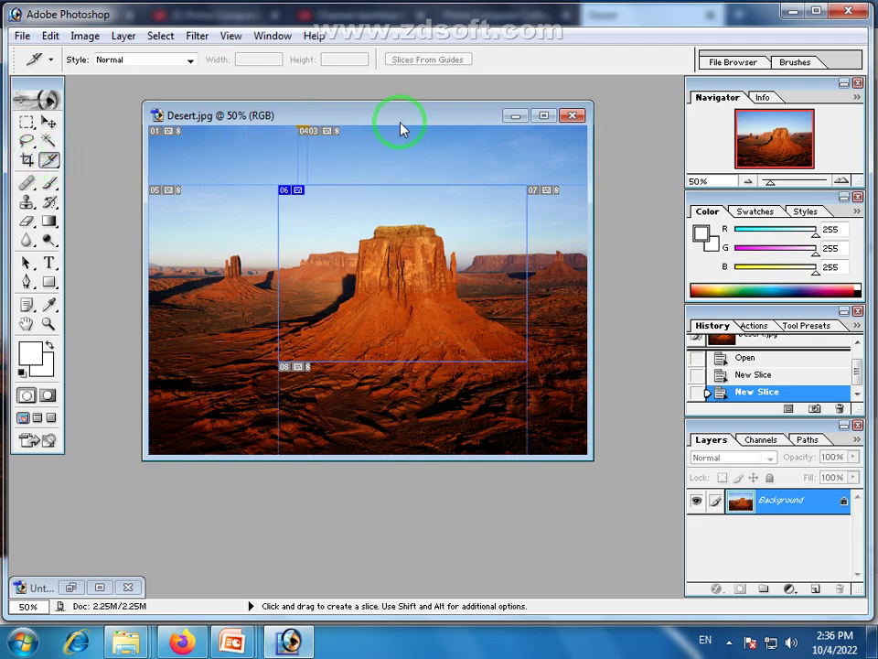
pyautogui.moveTo(400, 128); pyautogui.dragTo(385, 149)
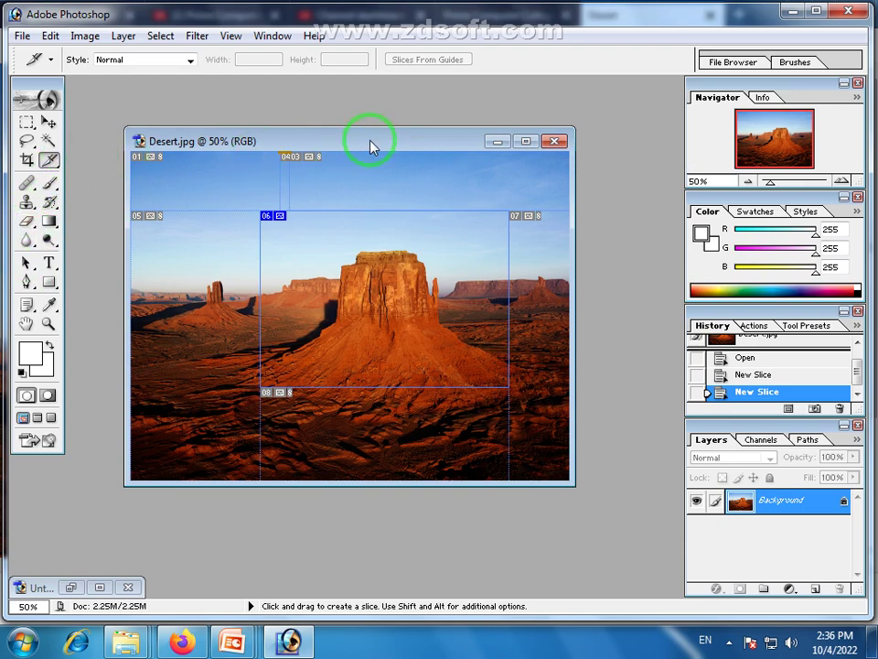
pyautogui.moveTo(372, 146); pyautogui.dragTo(381, 131)
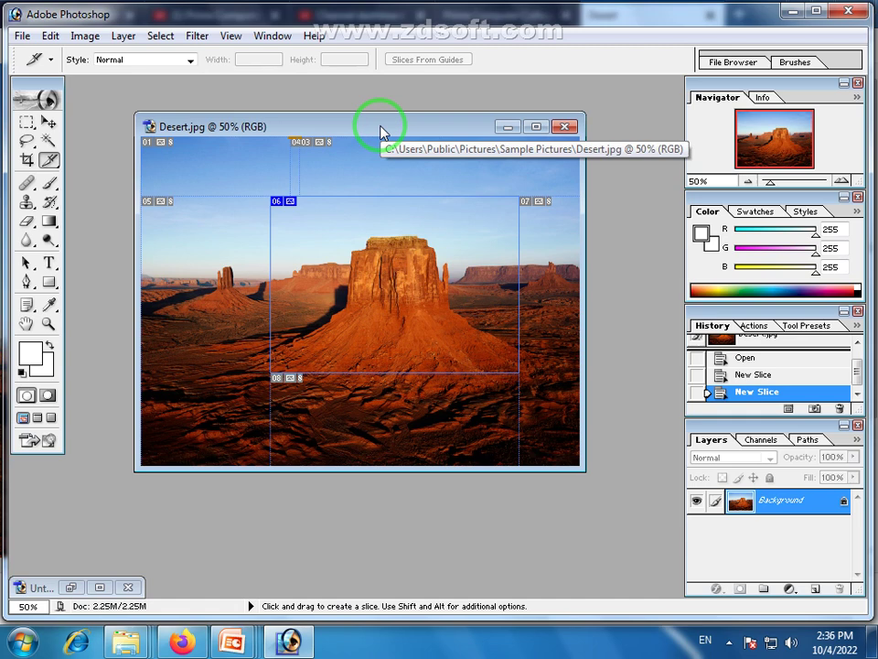